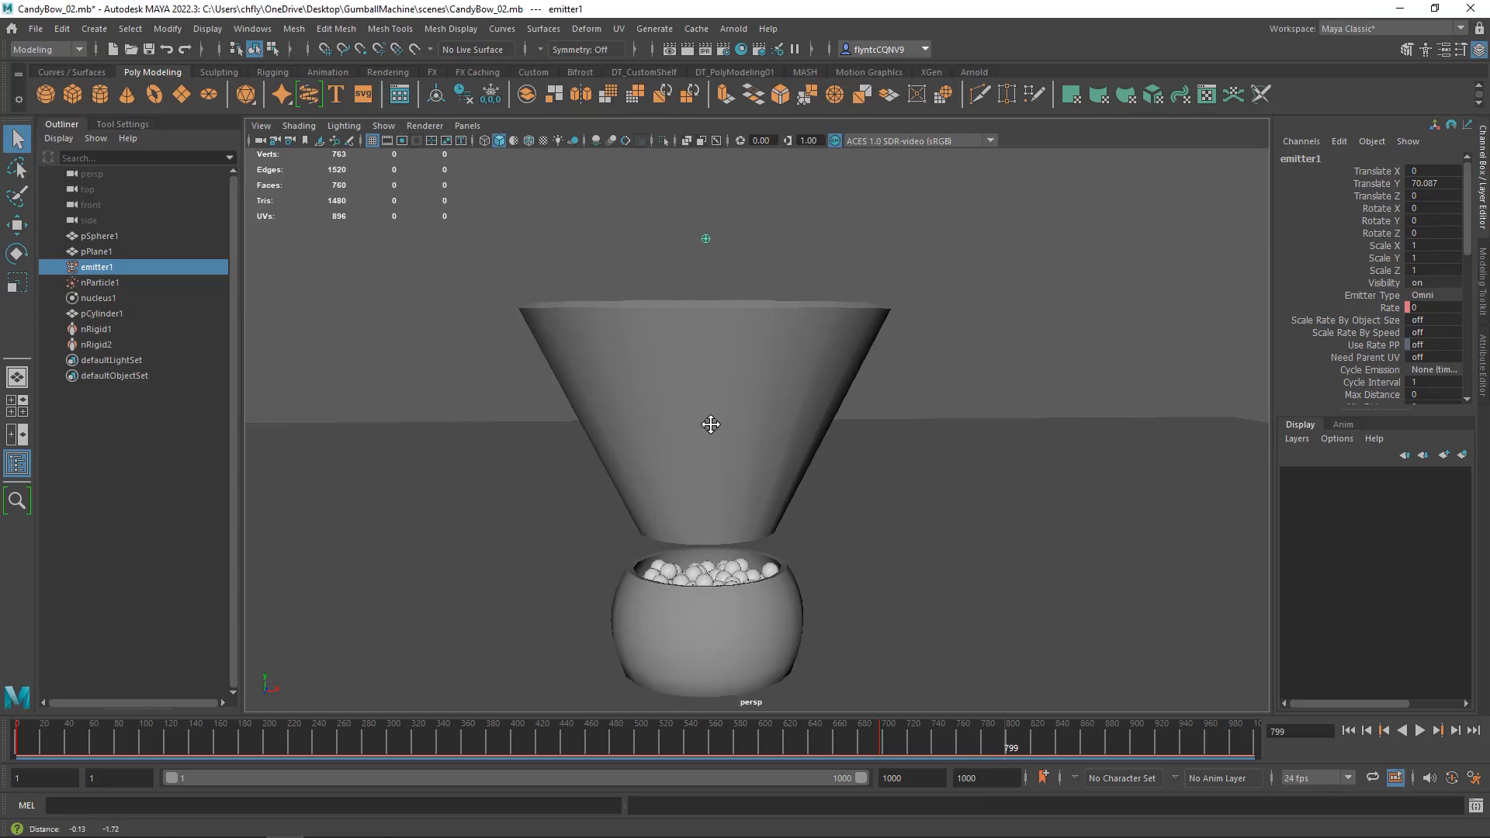
Step: Select the bowl and the funnel above it and make them passive colliders with nCloth
left_click(682, 374)
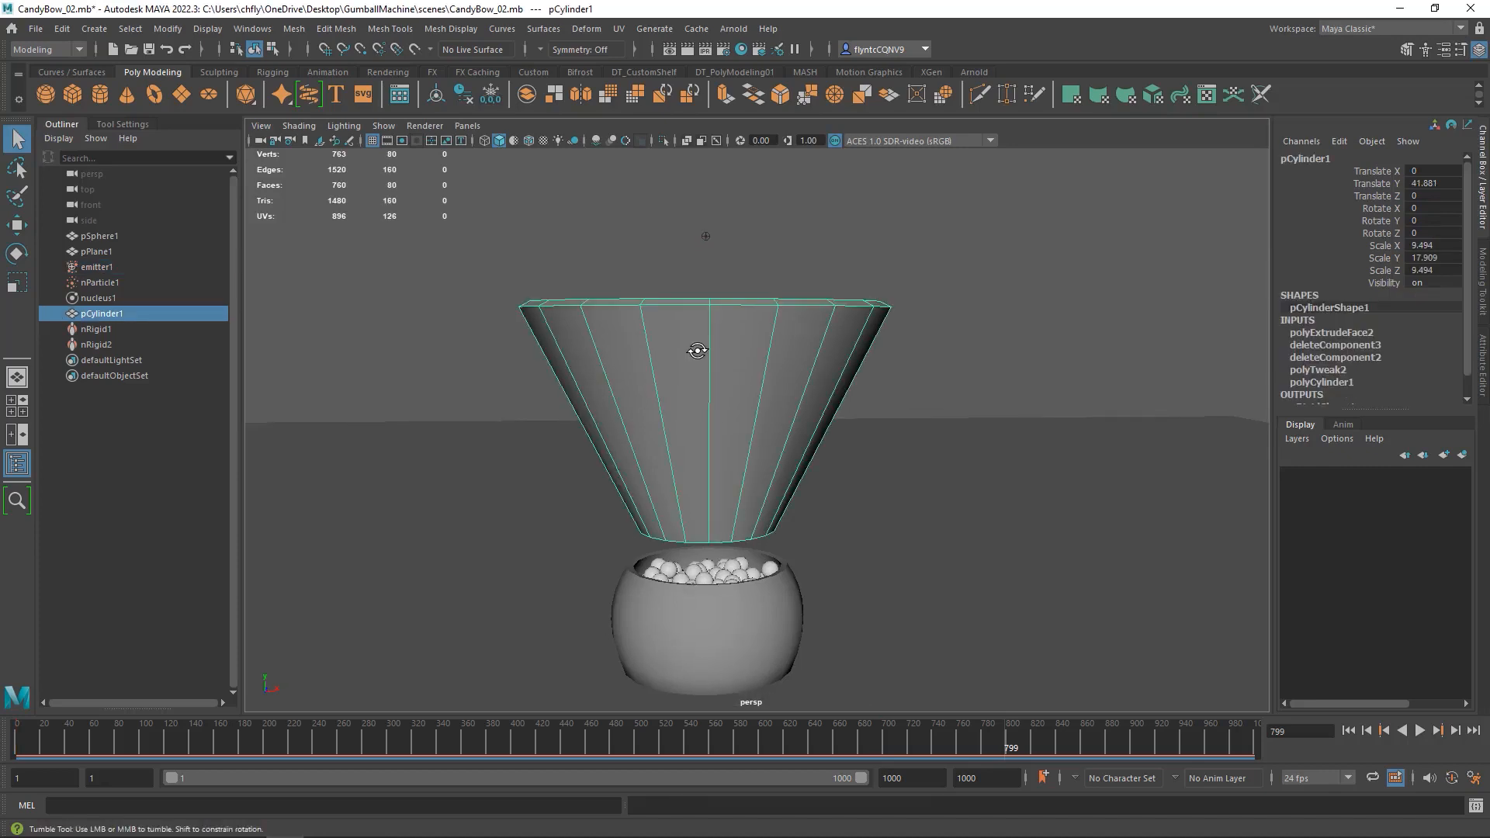
left_click_drag(695, 346, 702, 373, "alt")
left_click(743, 641)
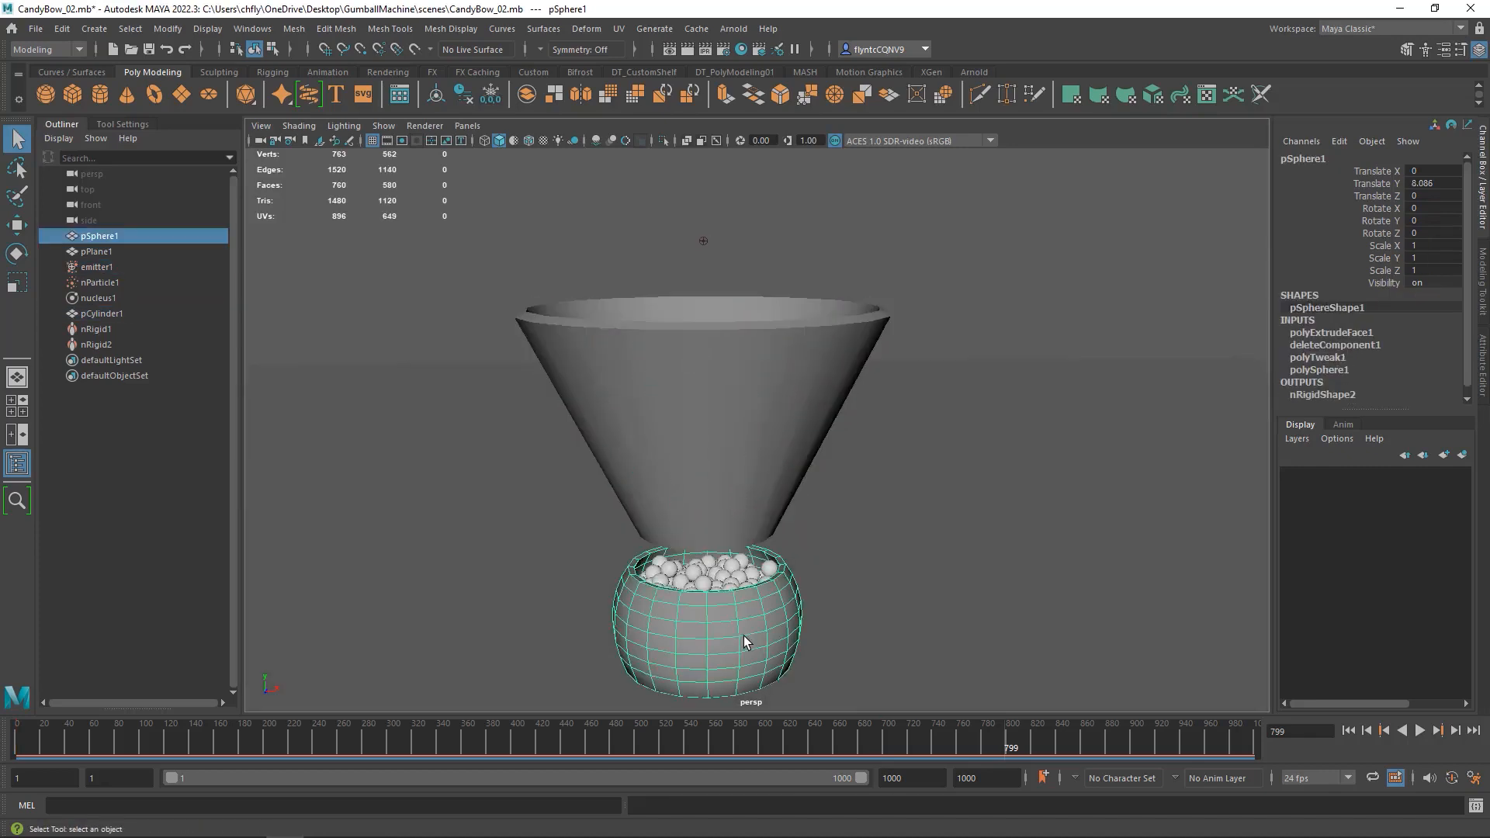
left_click_drag(700, 385, 699, 383, "alt")
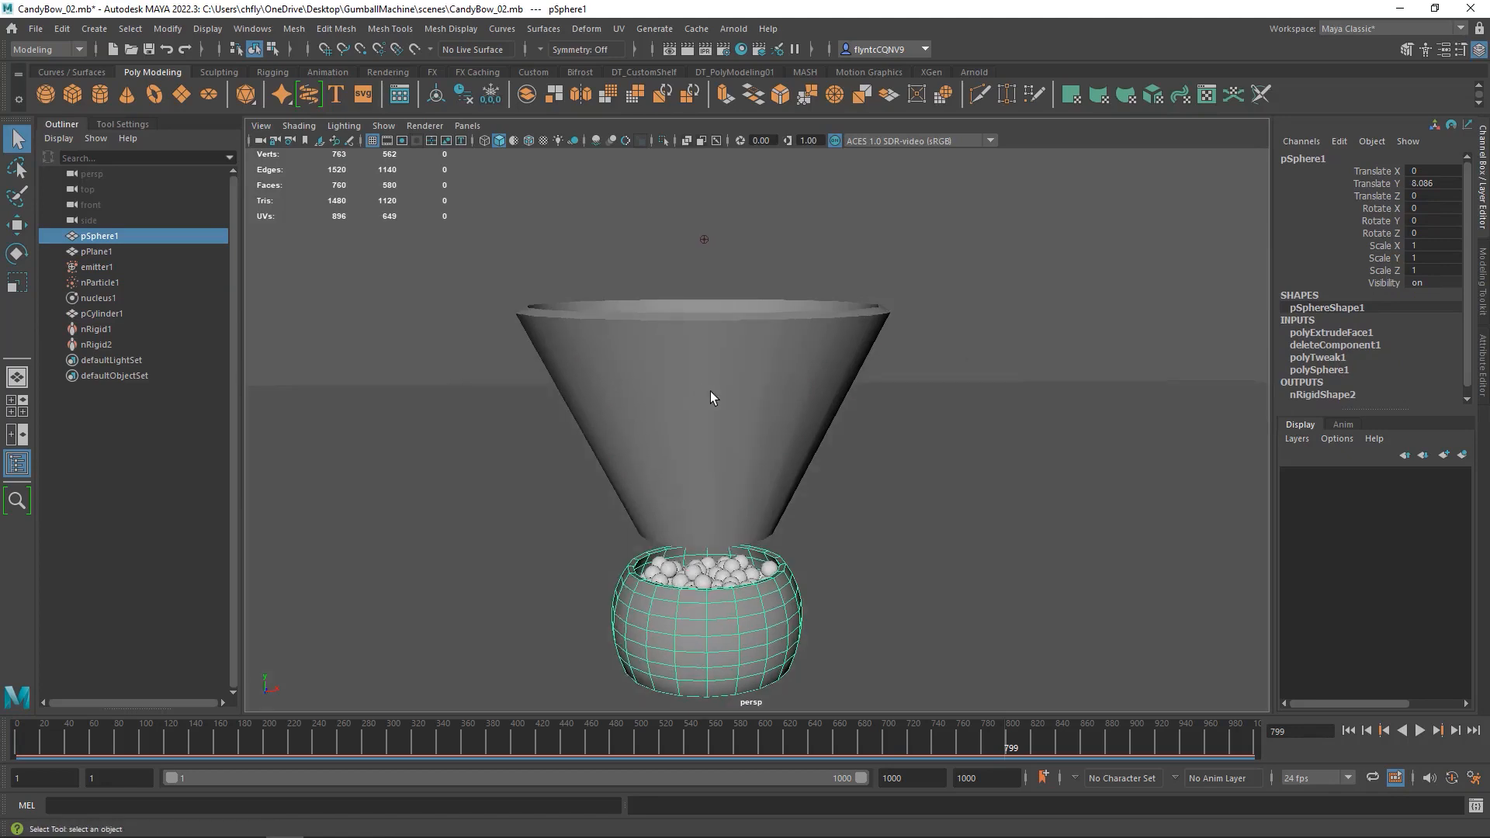
left_click(679, 394, "shift")
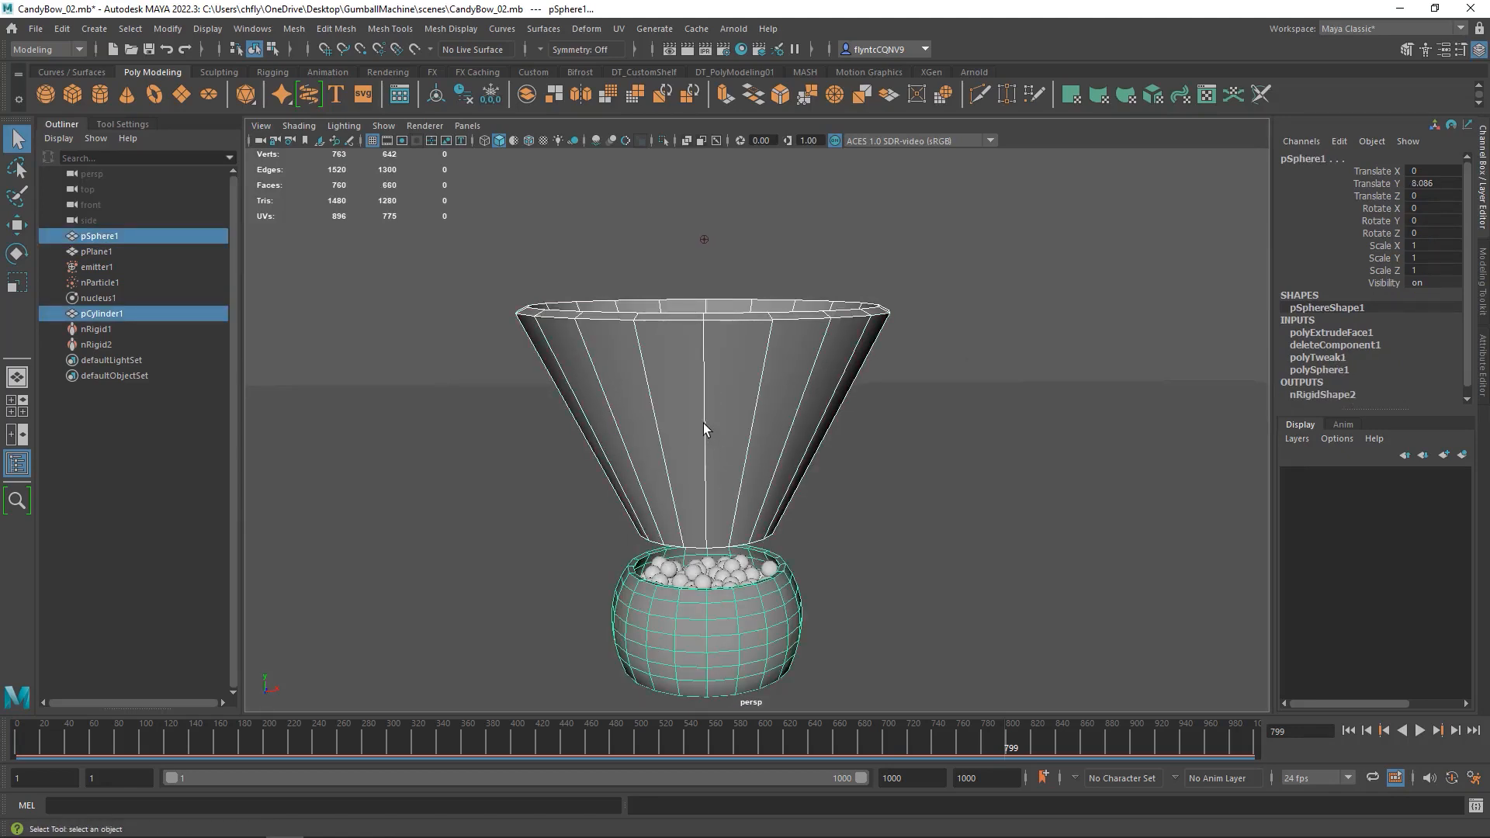
left_click(79, 49)
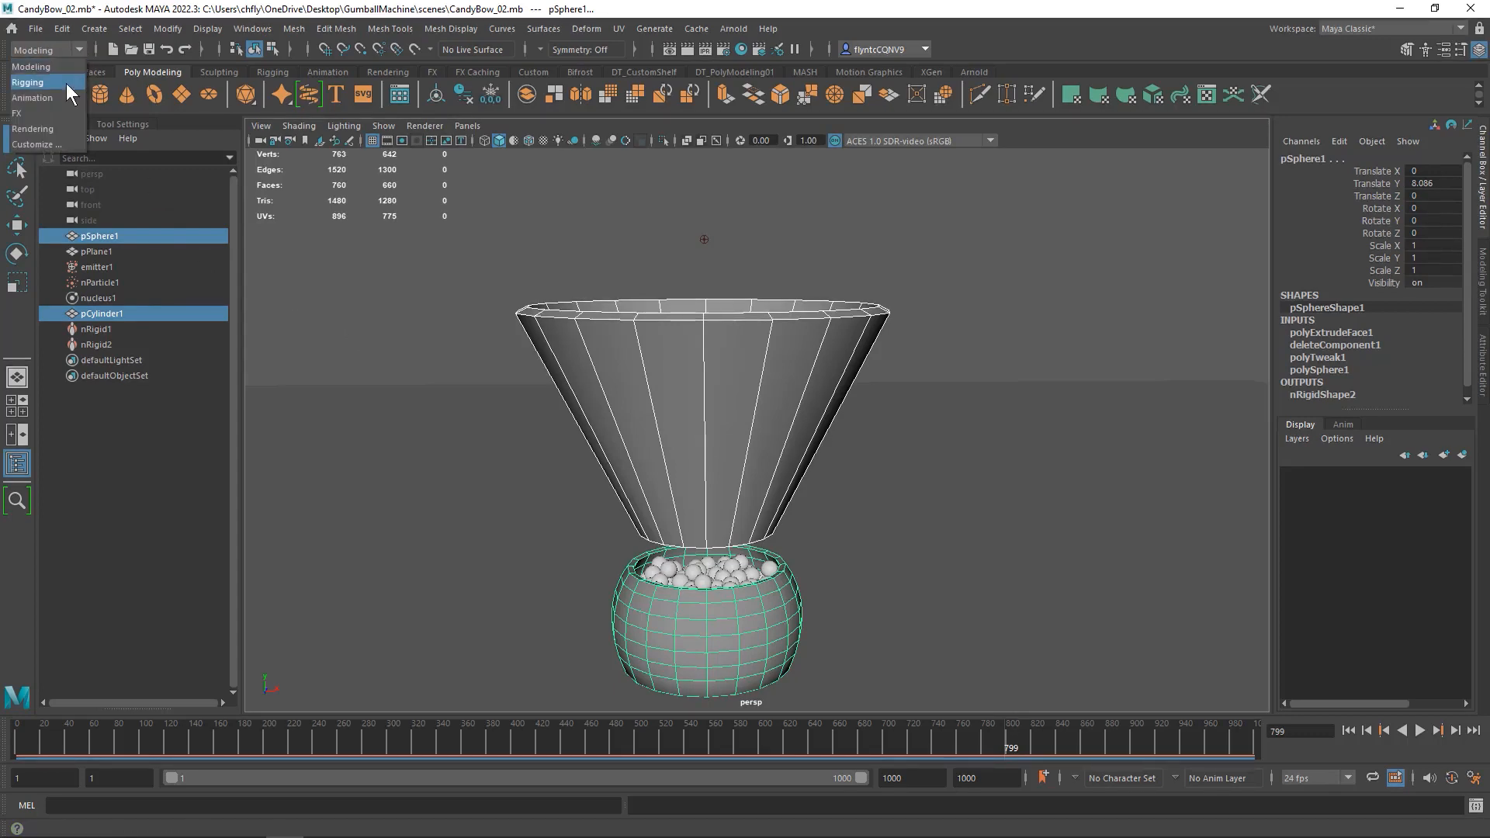
left_click(62, 115)
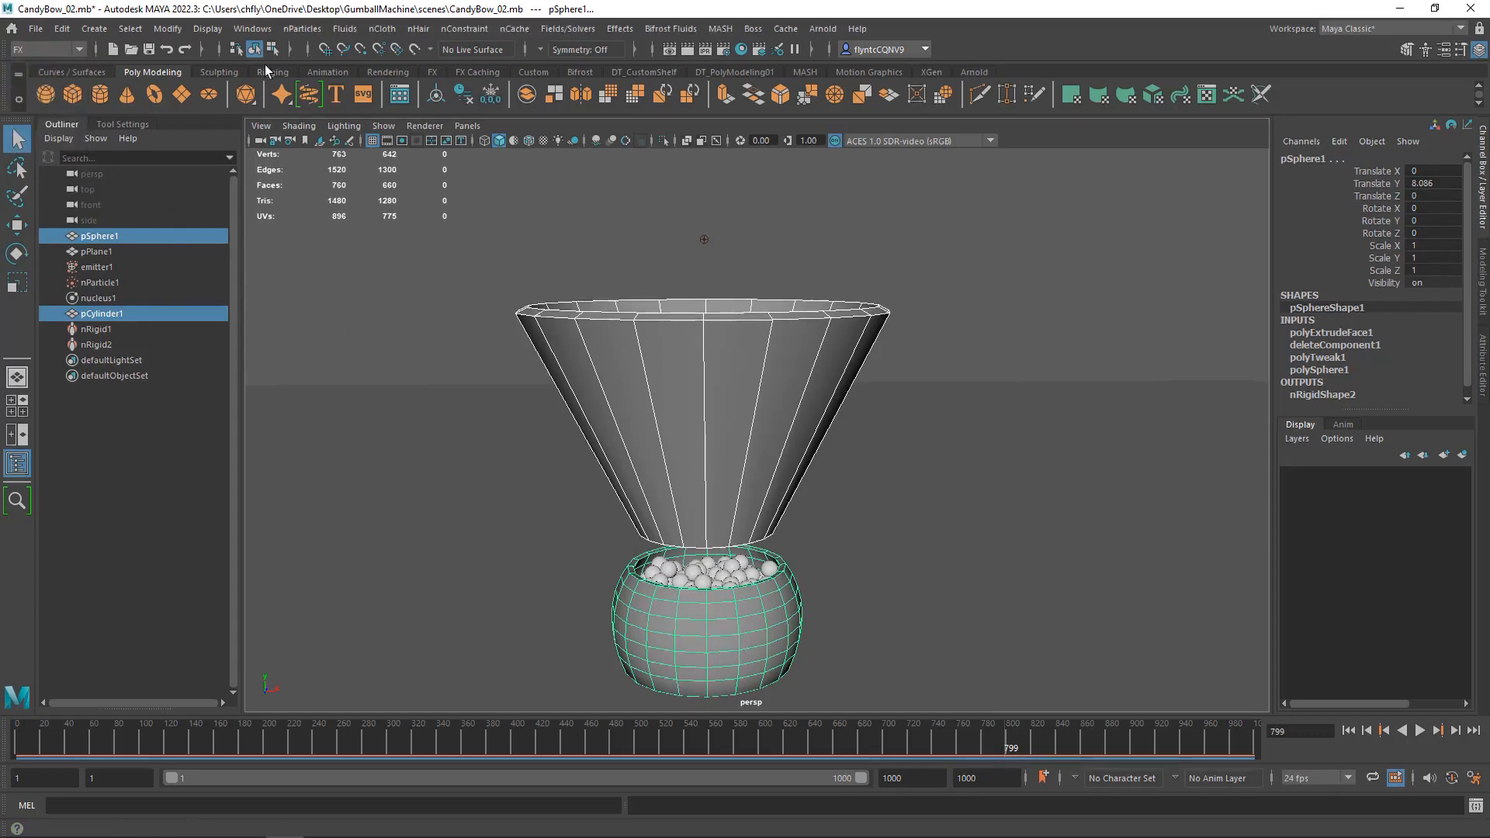
left_click(381, 29)
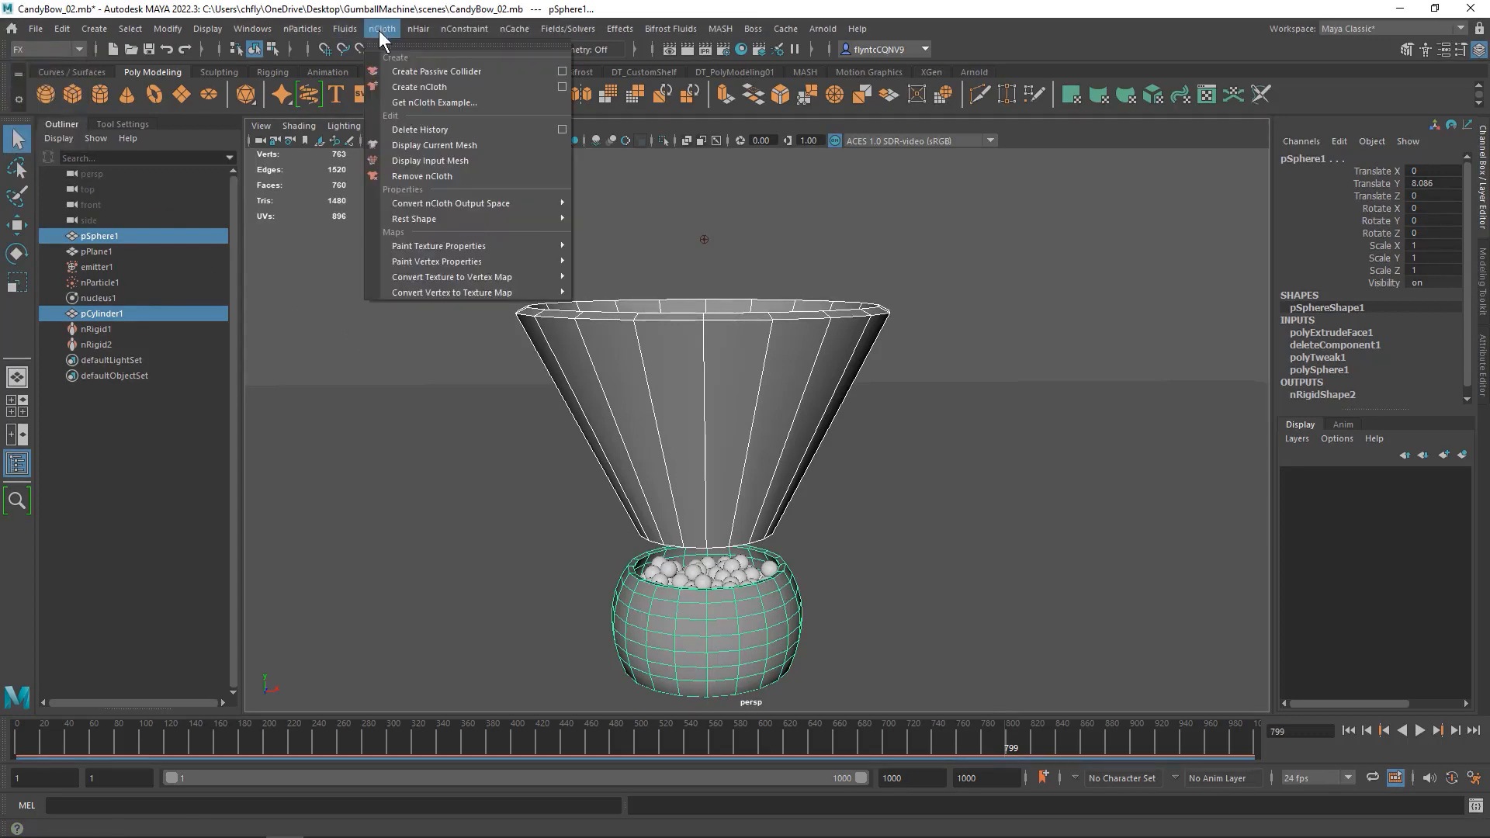
left_click(467, 71)
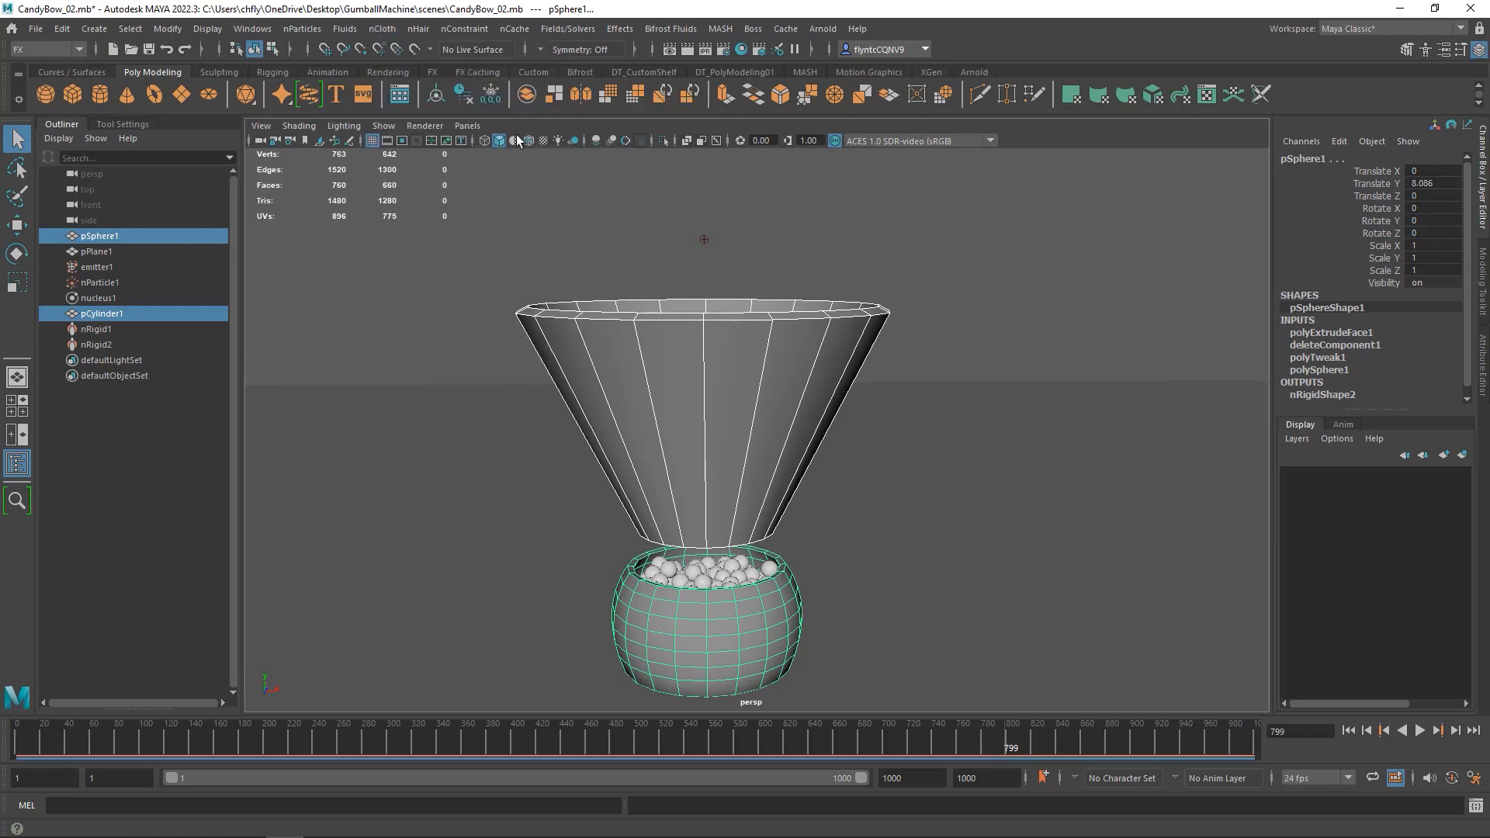
Step: Select the funnel above the bowl and hide it from the scene
left_click(684, 426)
left_click_drag(744, 420, 698, 574, "alt")
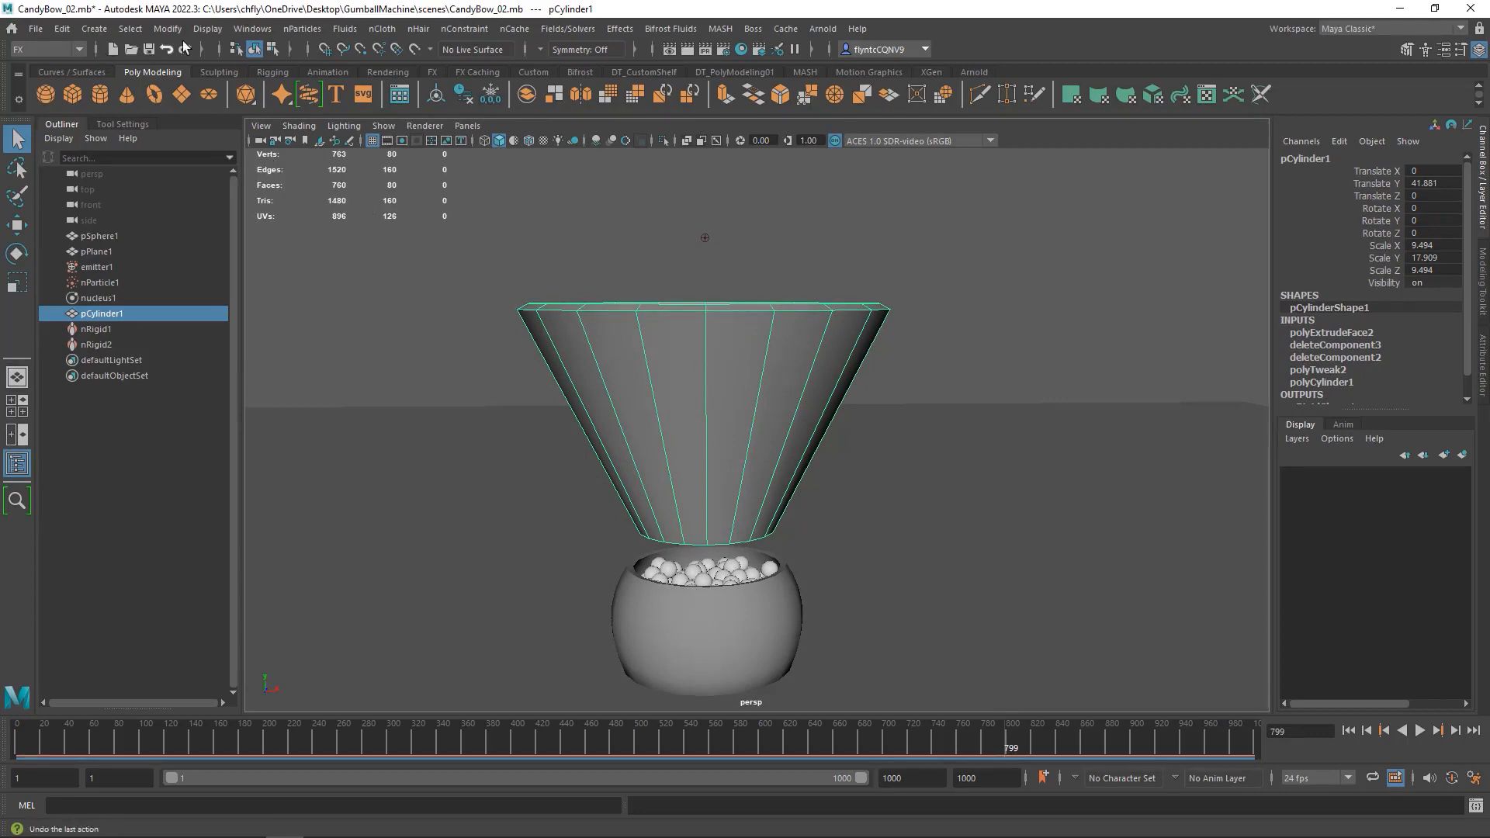
left_click(211, 30)
mouse_move(252, 118)
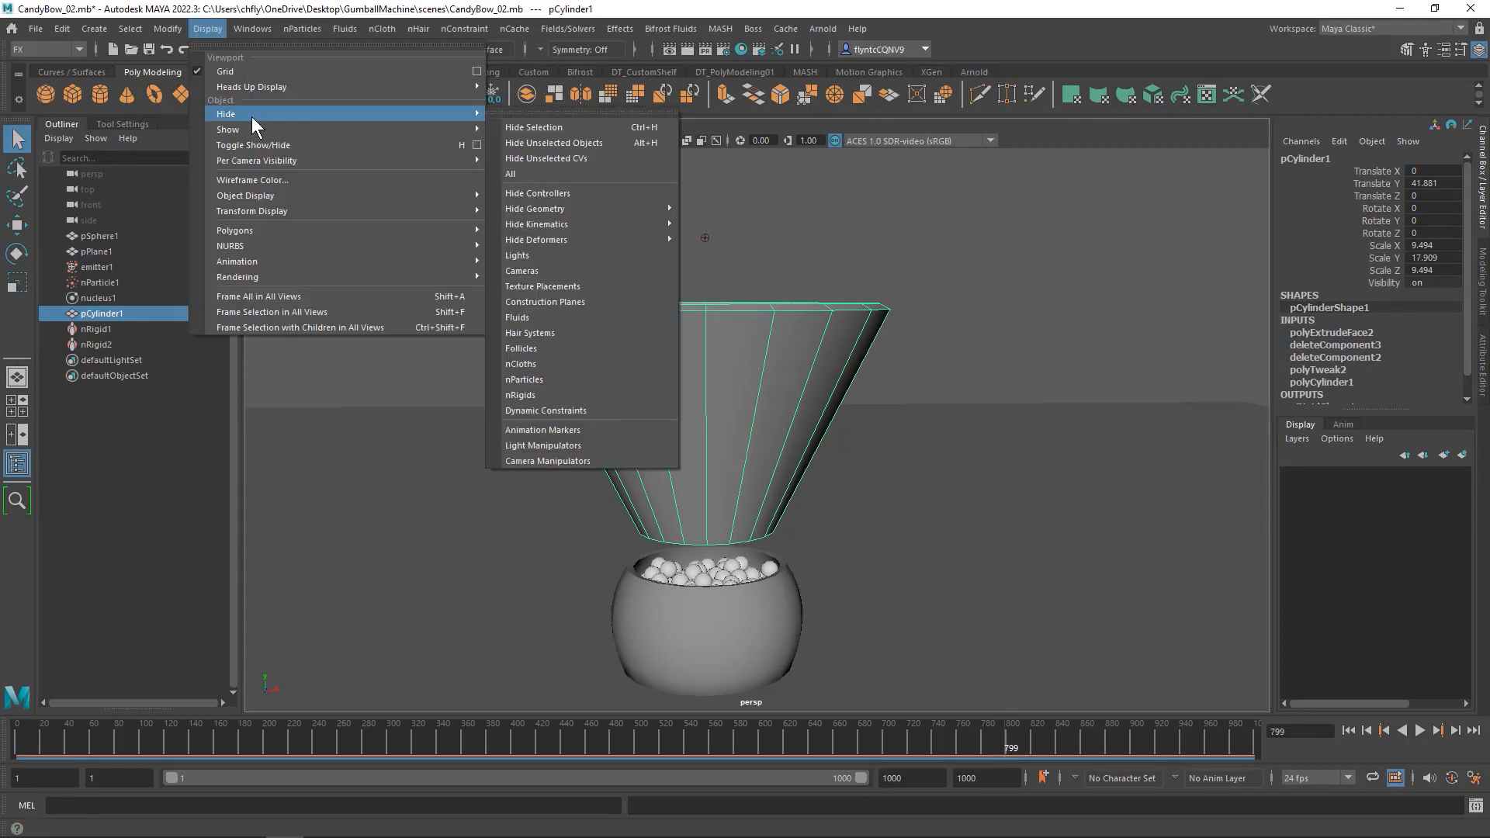
left_click(553, 128)
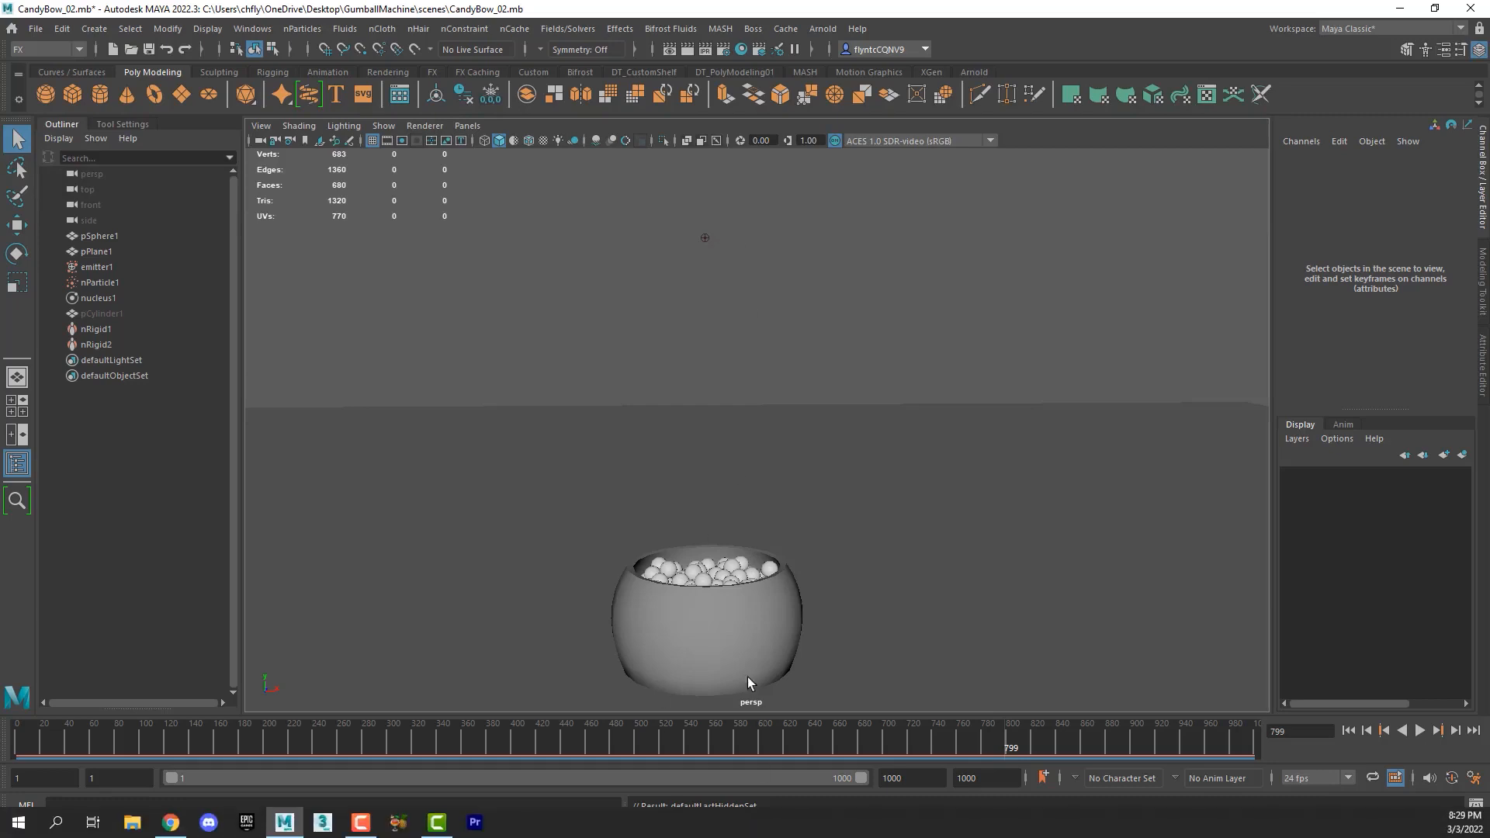
Step: Switch the perspective view's renderer to Arnold so its viewport render controls open
middle_click_drag(750, 615, 750, 535, "alt")
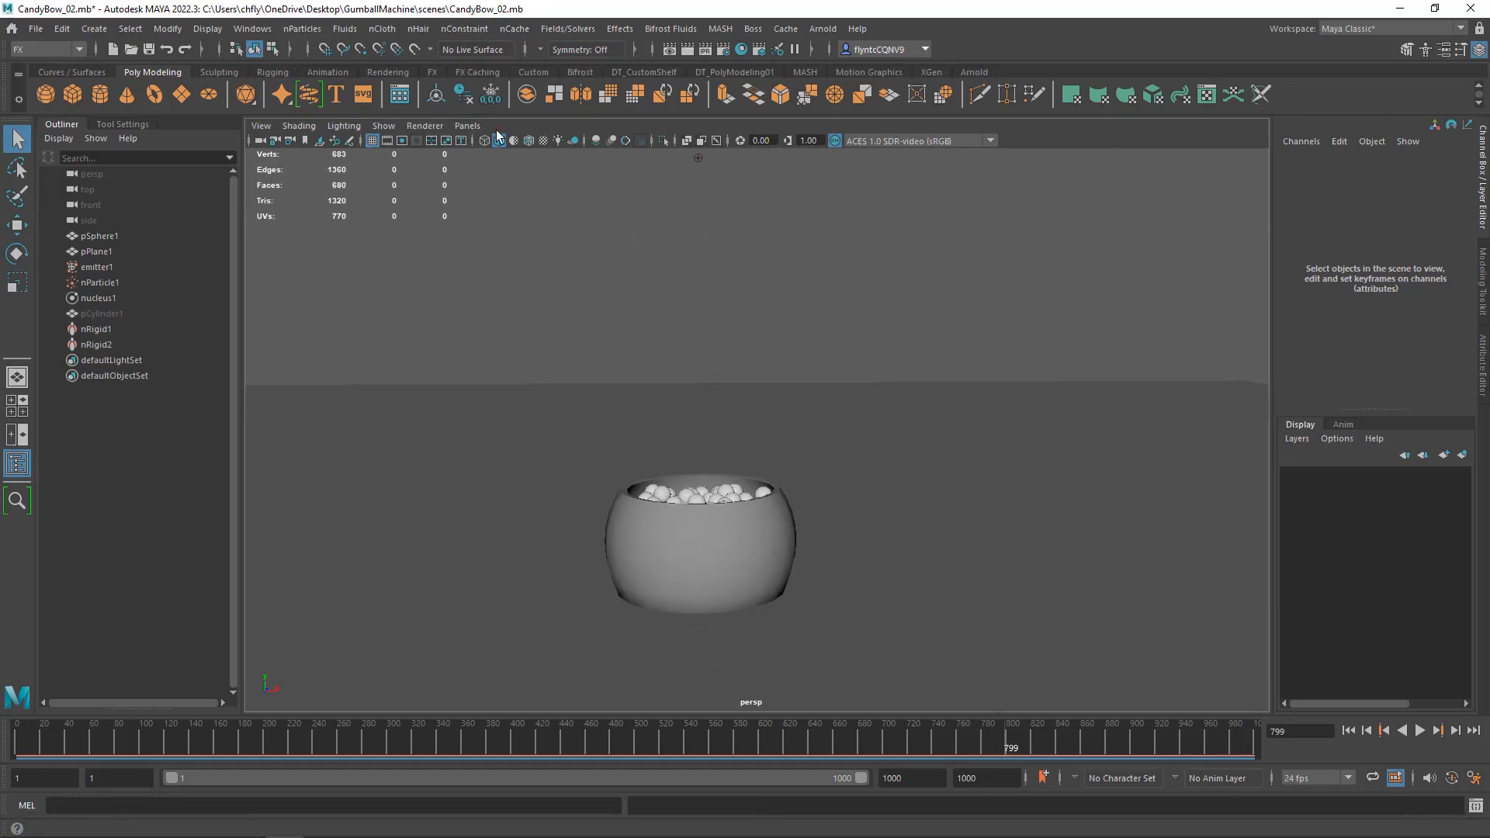
left_click(427, 125)
left_click(429, 123)
left_click(435, 125)
left_click(470, 169)
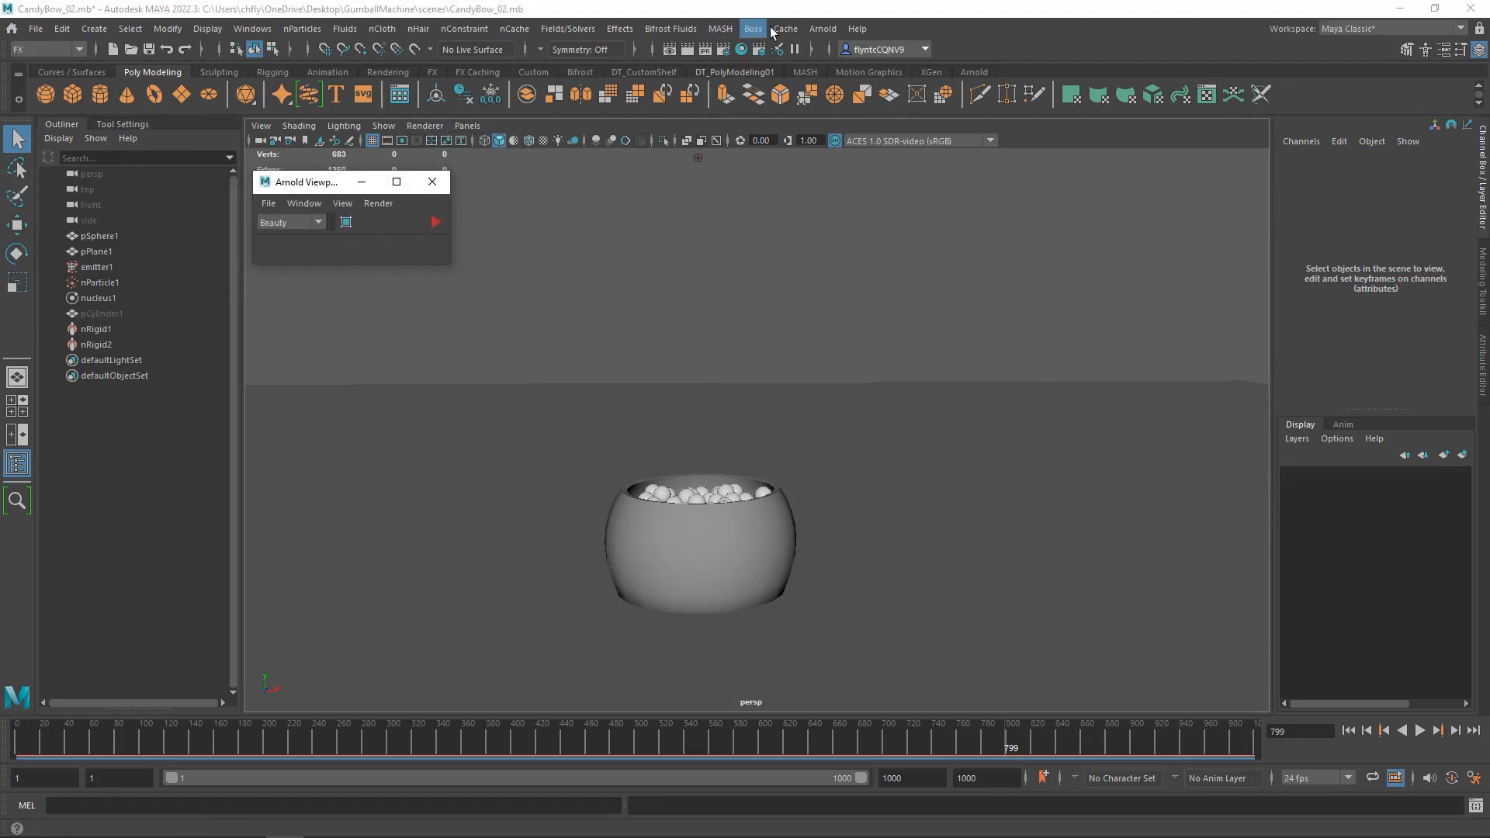
Step: Add an Arnold Skydome Light to the scene
left_click(827, 31)
mouse_move(866, 110)
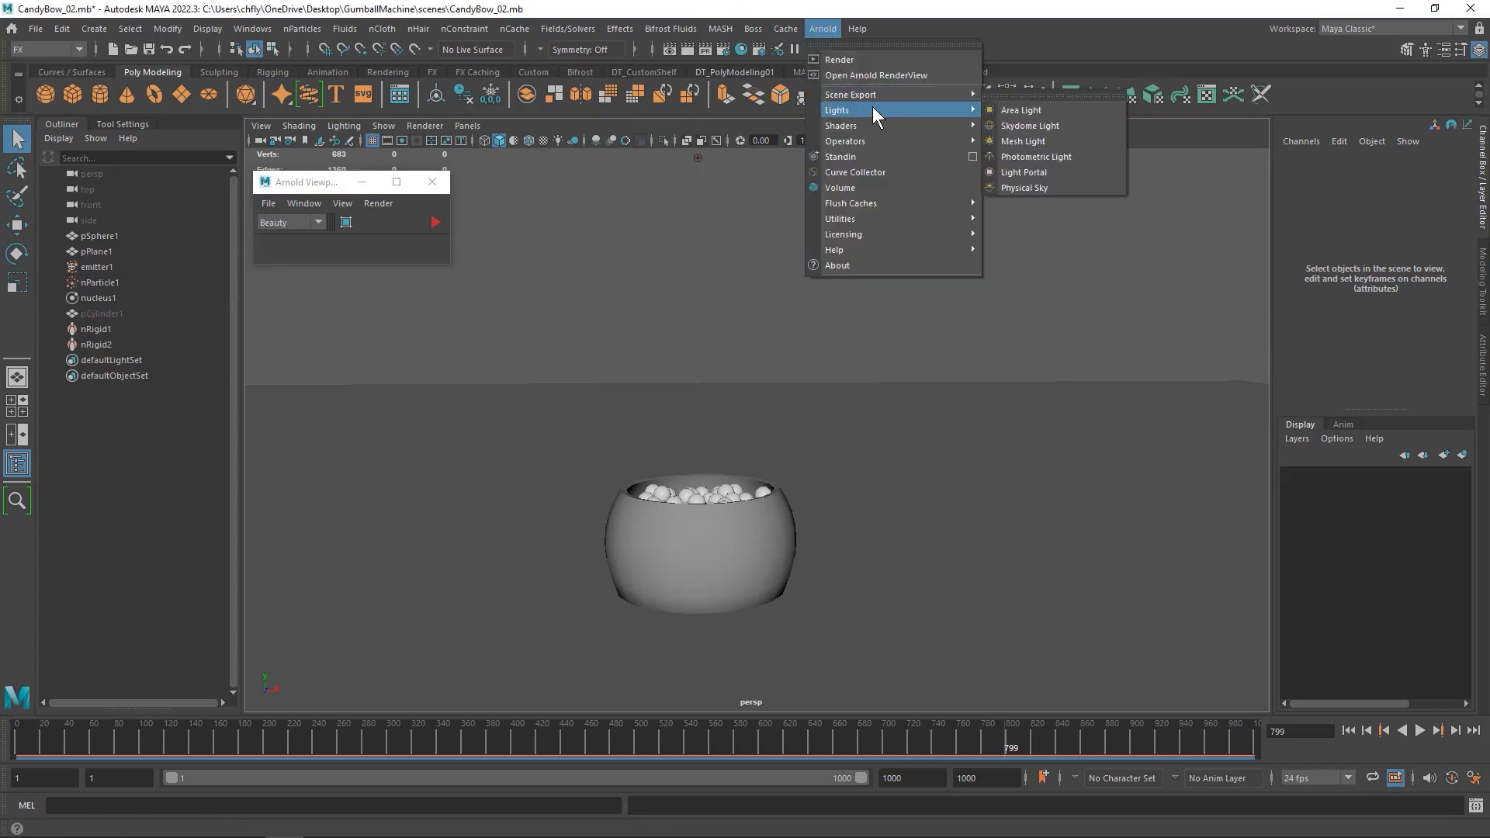
left_click(1060, 126)
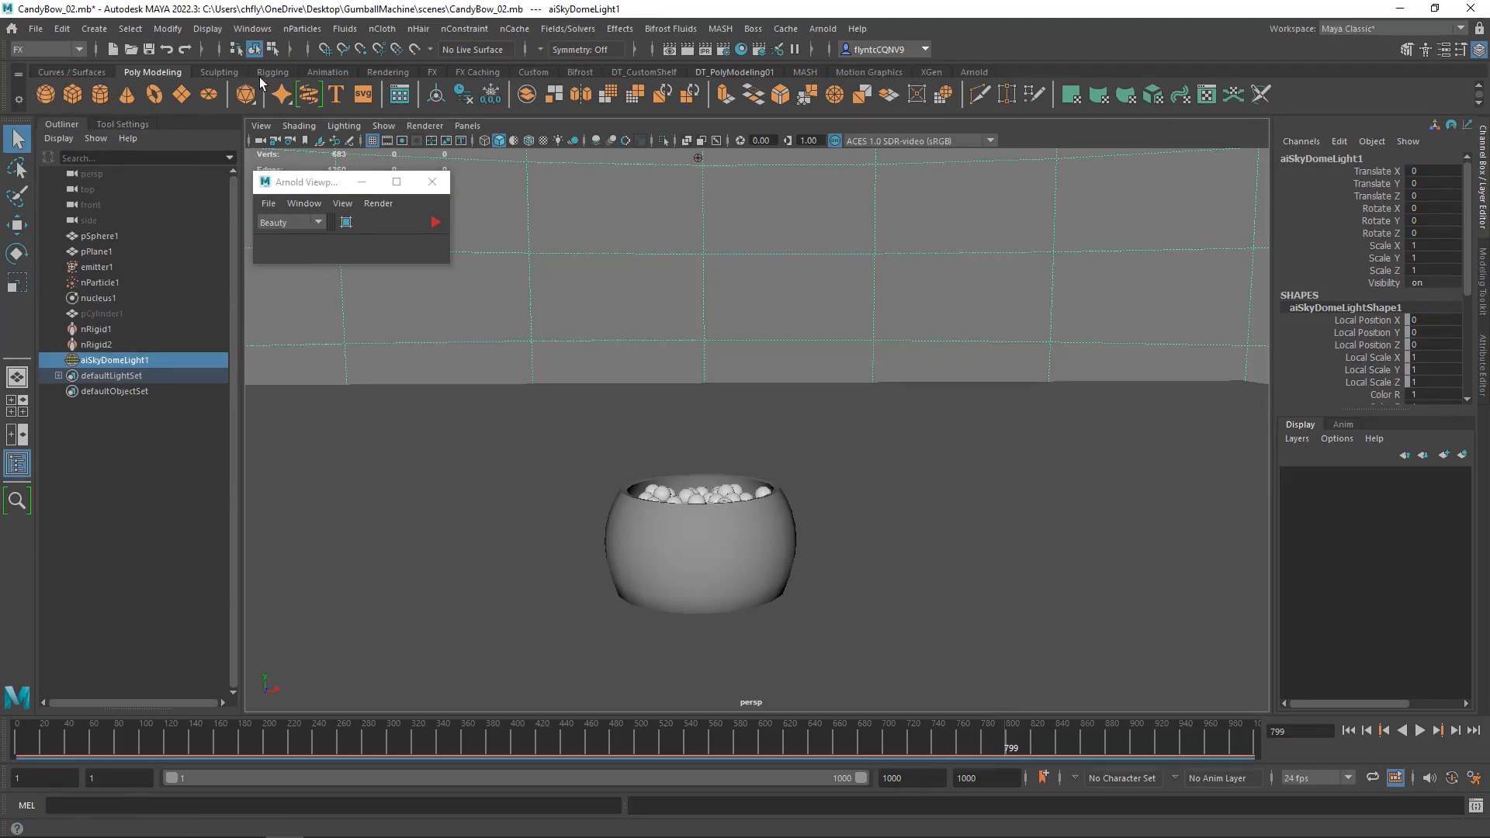
Step: Add a directional light and raise it above the bowl to a Translate Y of about 41.4
left_click(404, 73)
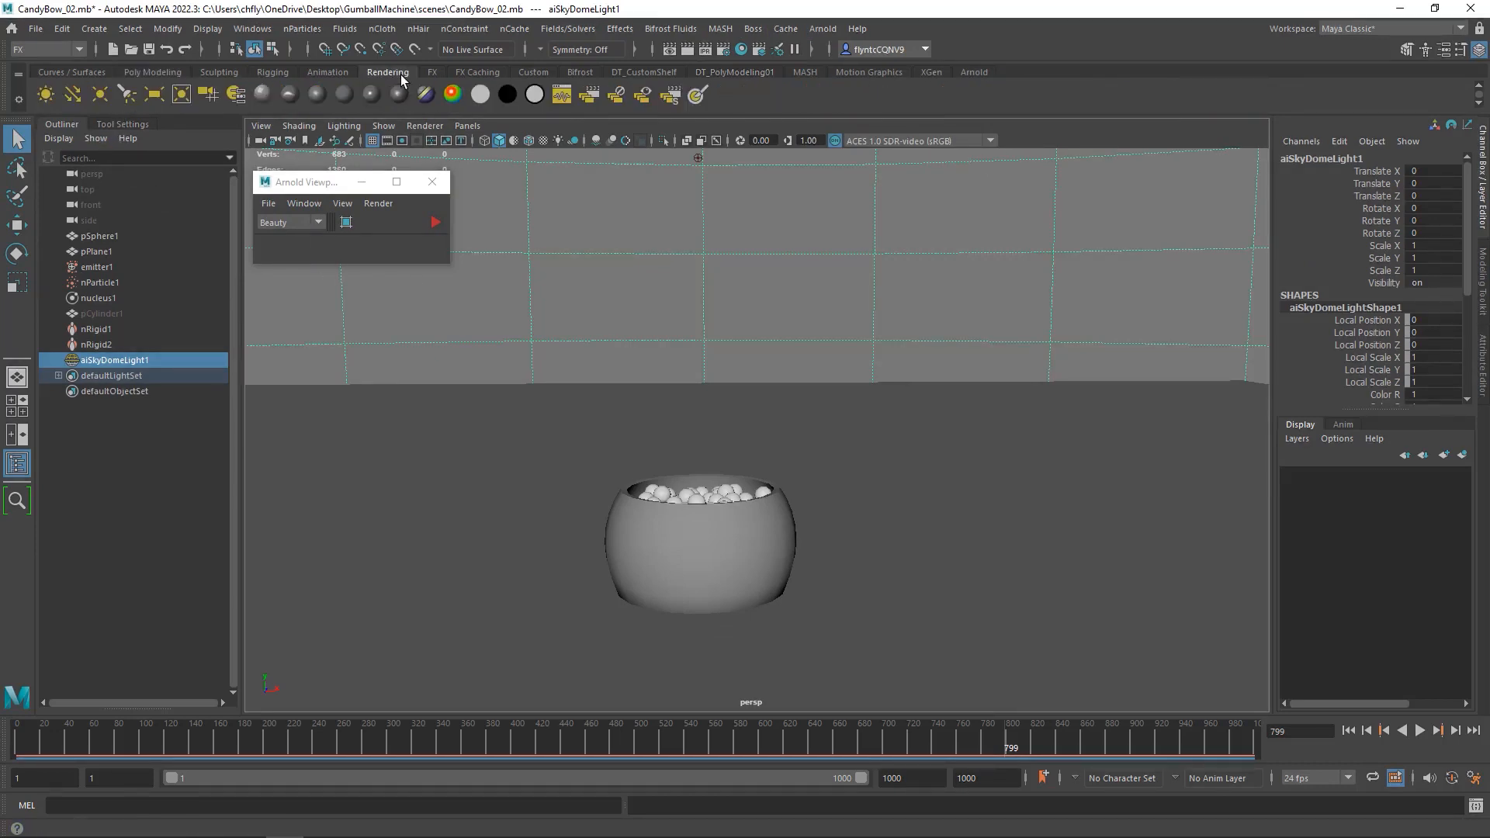
left_click(71, 95)
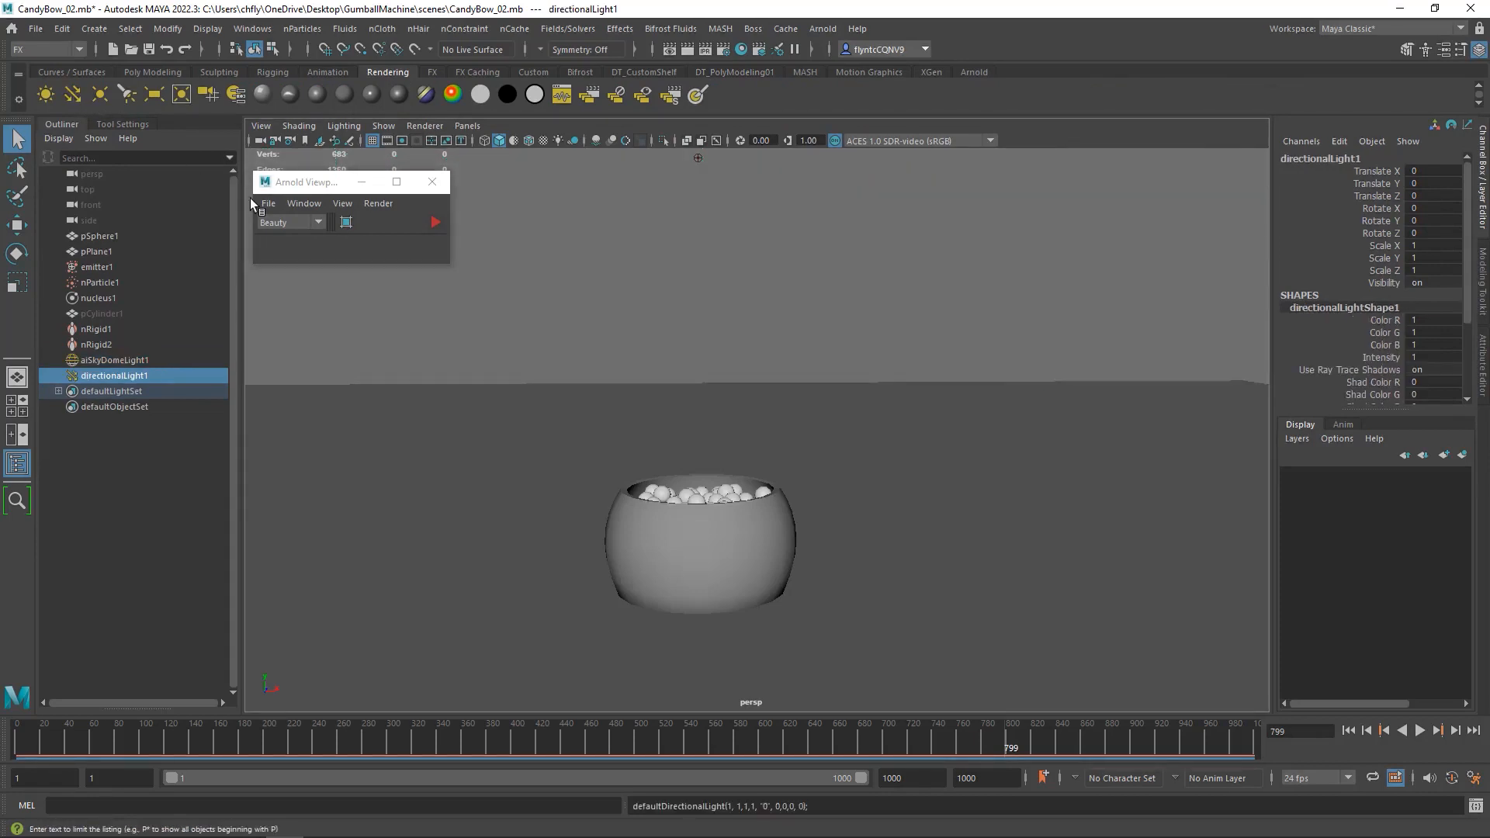
left_click(17, 224)
left_click_drag(701, 585, 700, 268)
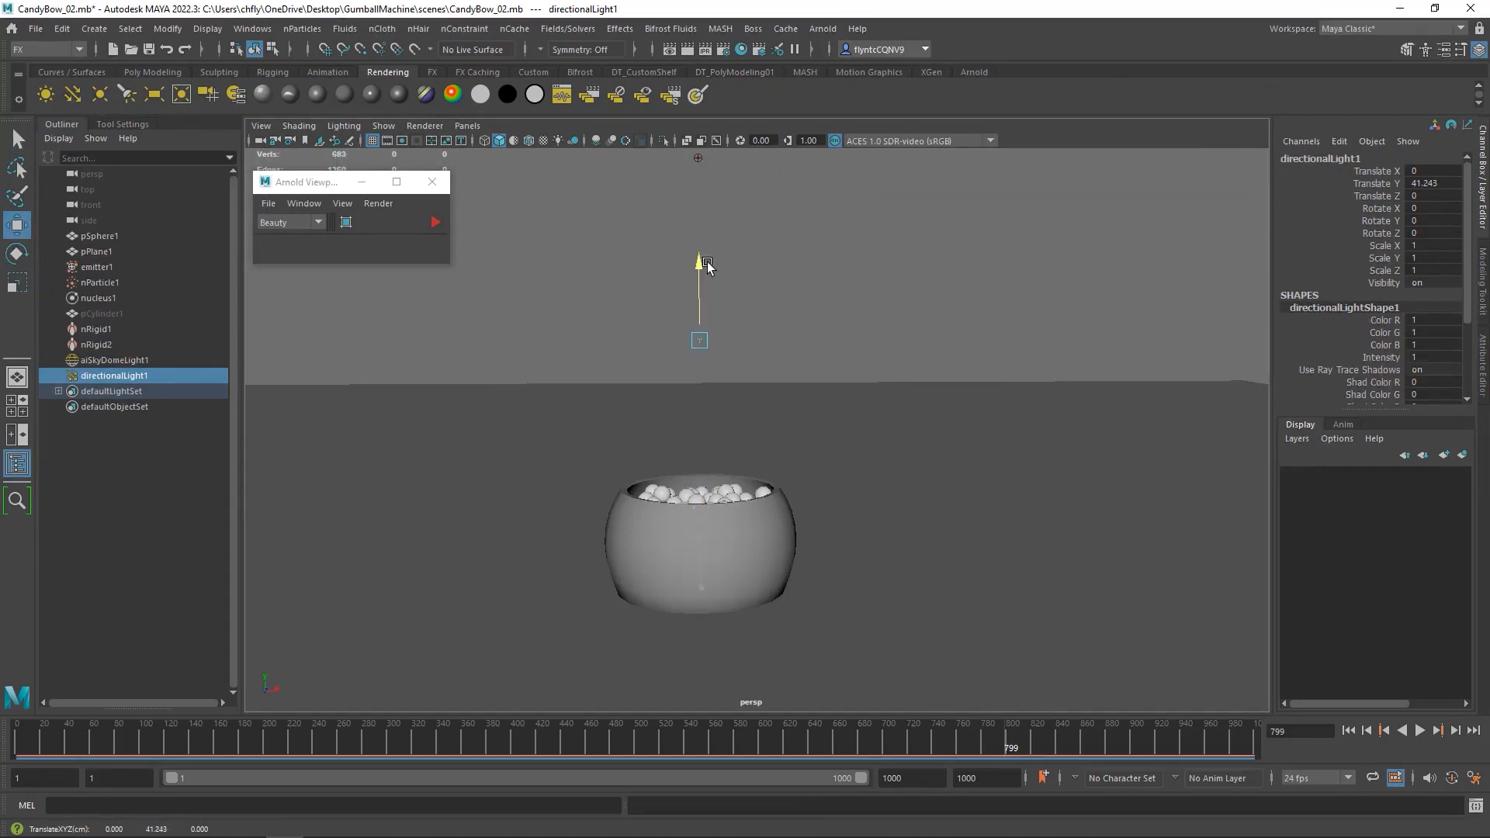
Step: Scale the directional light uniformly to about 9.9 and rotate it to about -76.9, -7.4, 29.1 so it points down at an angle
key("r")
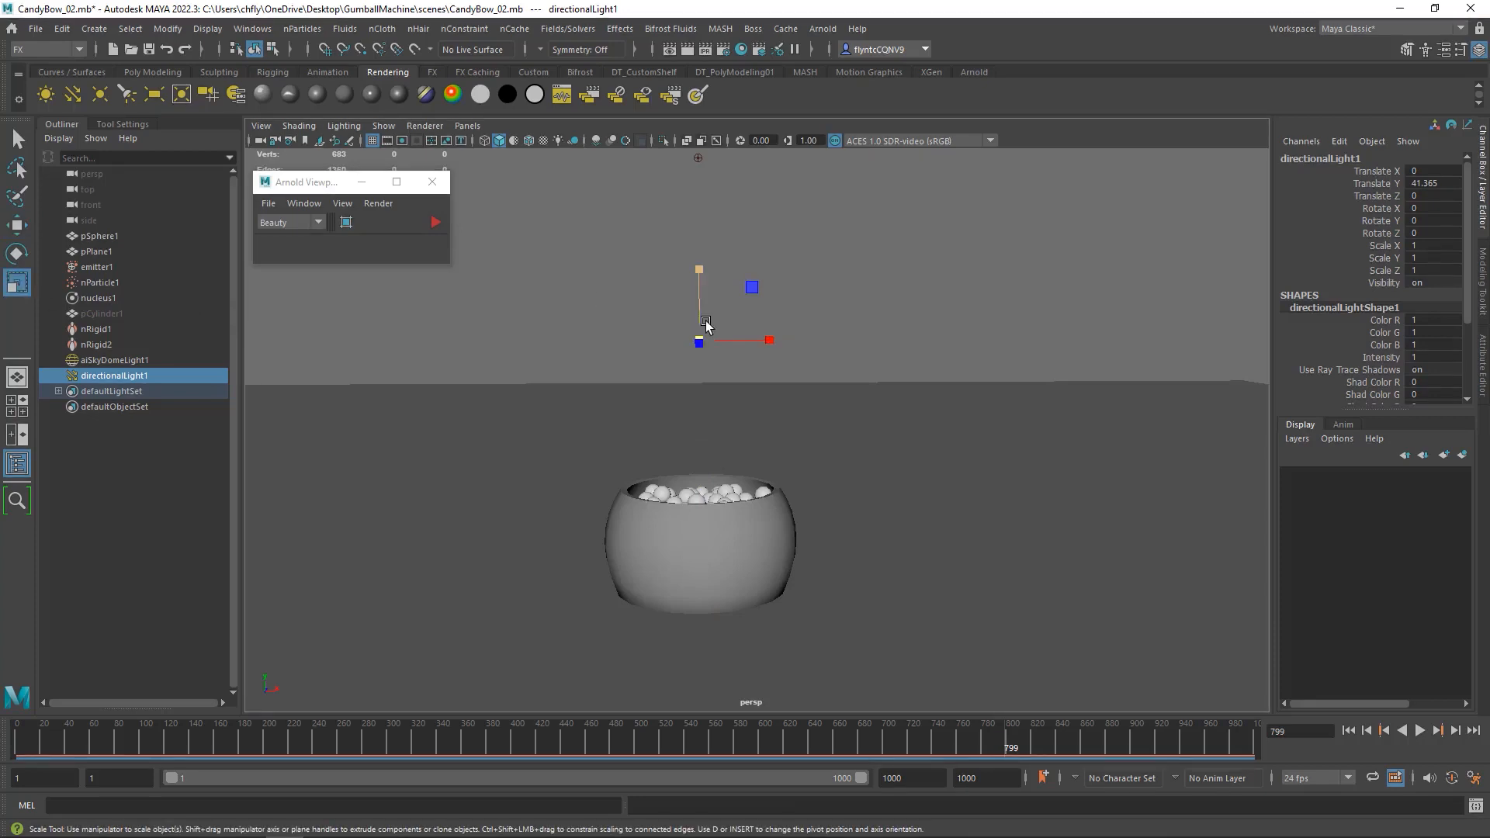
left_click_drag(762, 399, 970, 341, "alt")
left_click_drag(523, 395, 552, 395, "alt")
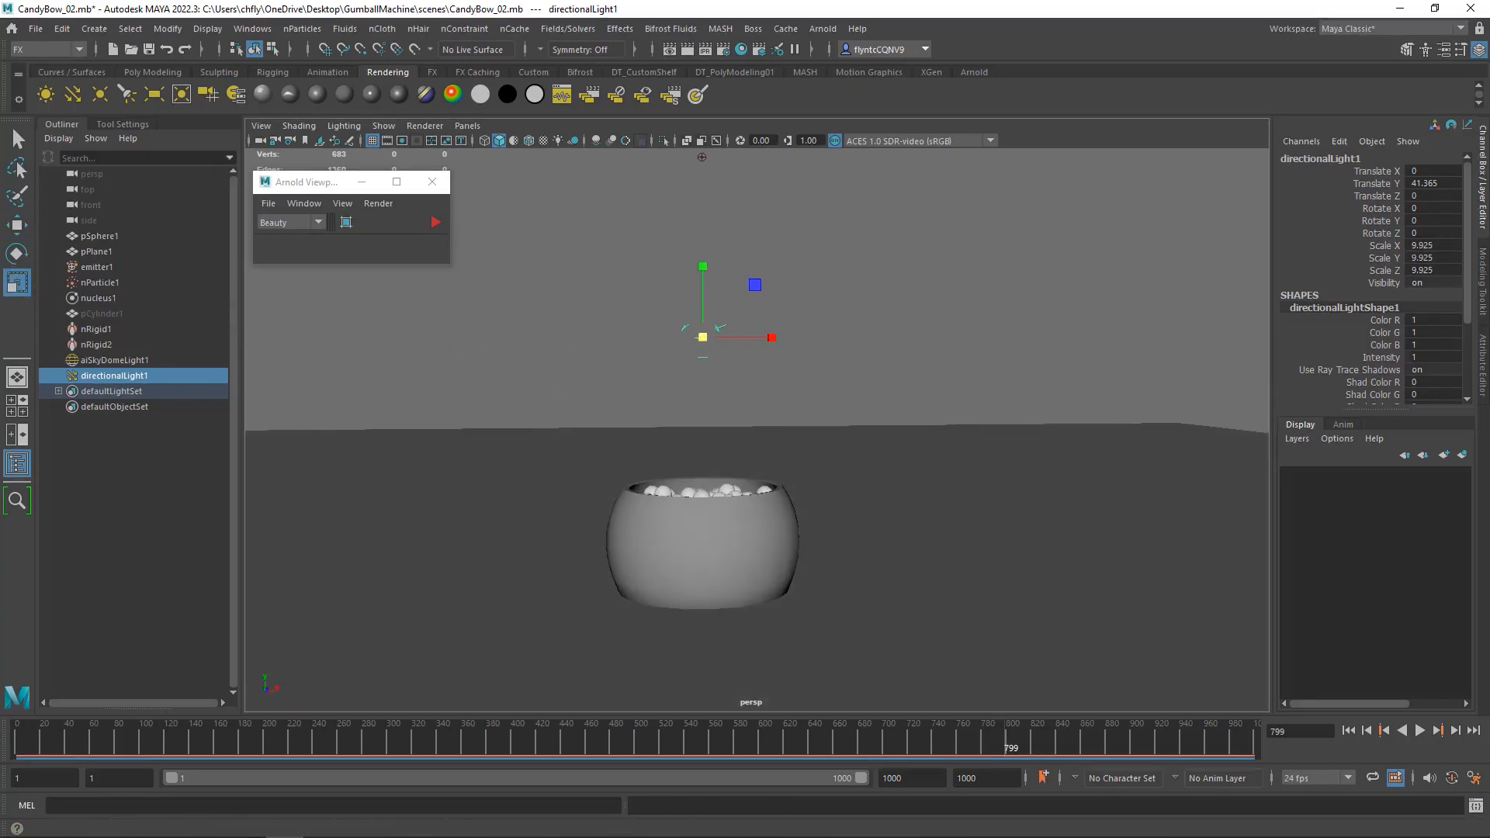
left_click(17, 254)
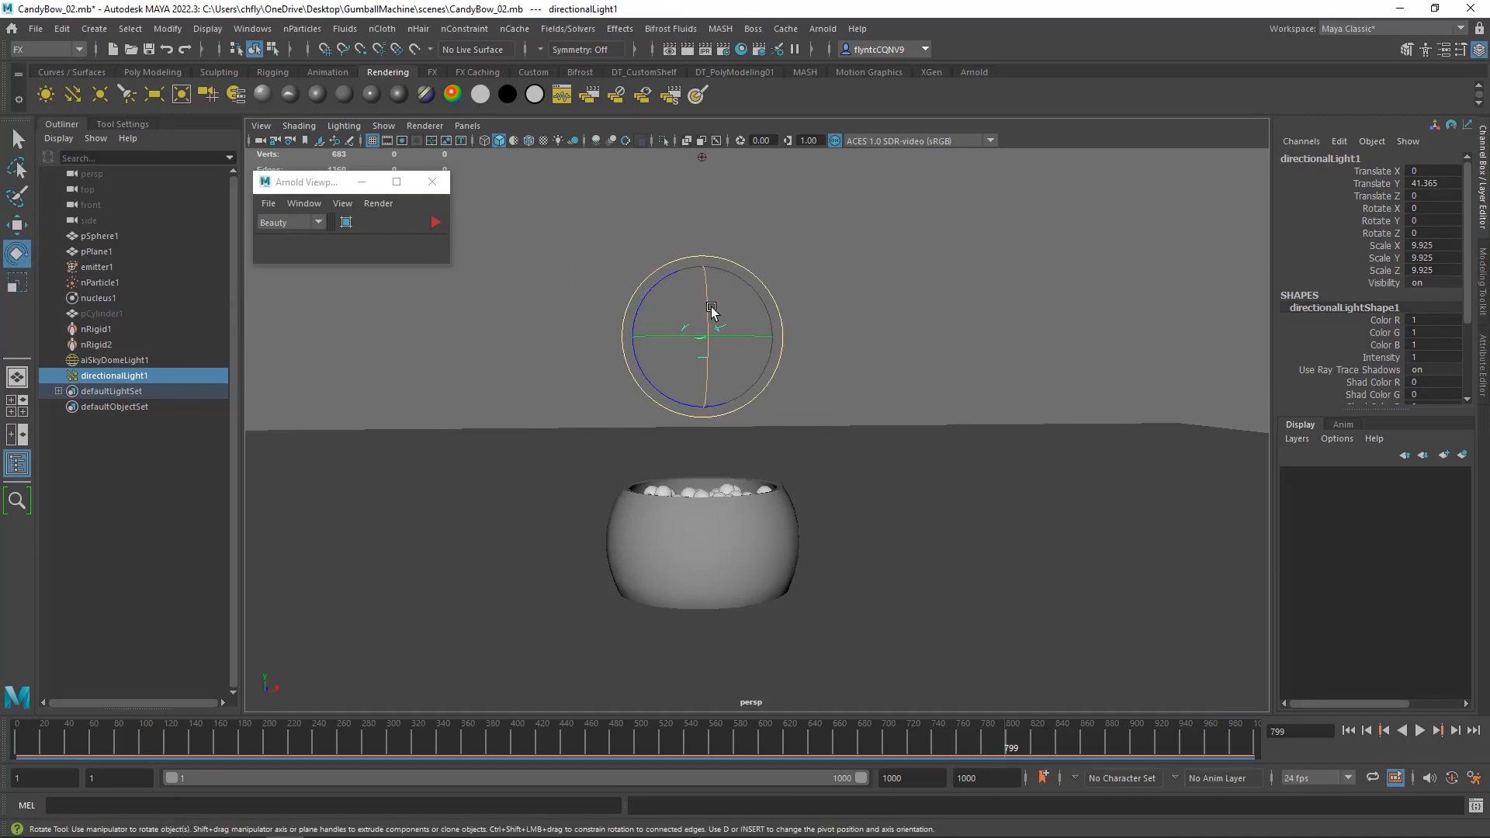
left_click_drag(704, 304, 690, 274)
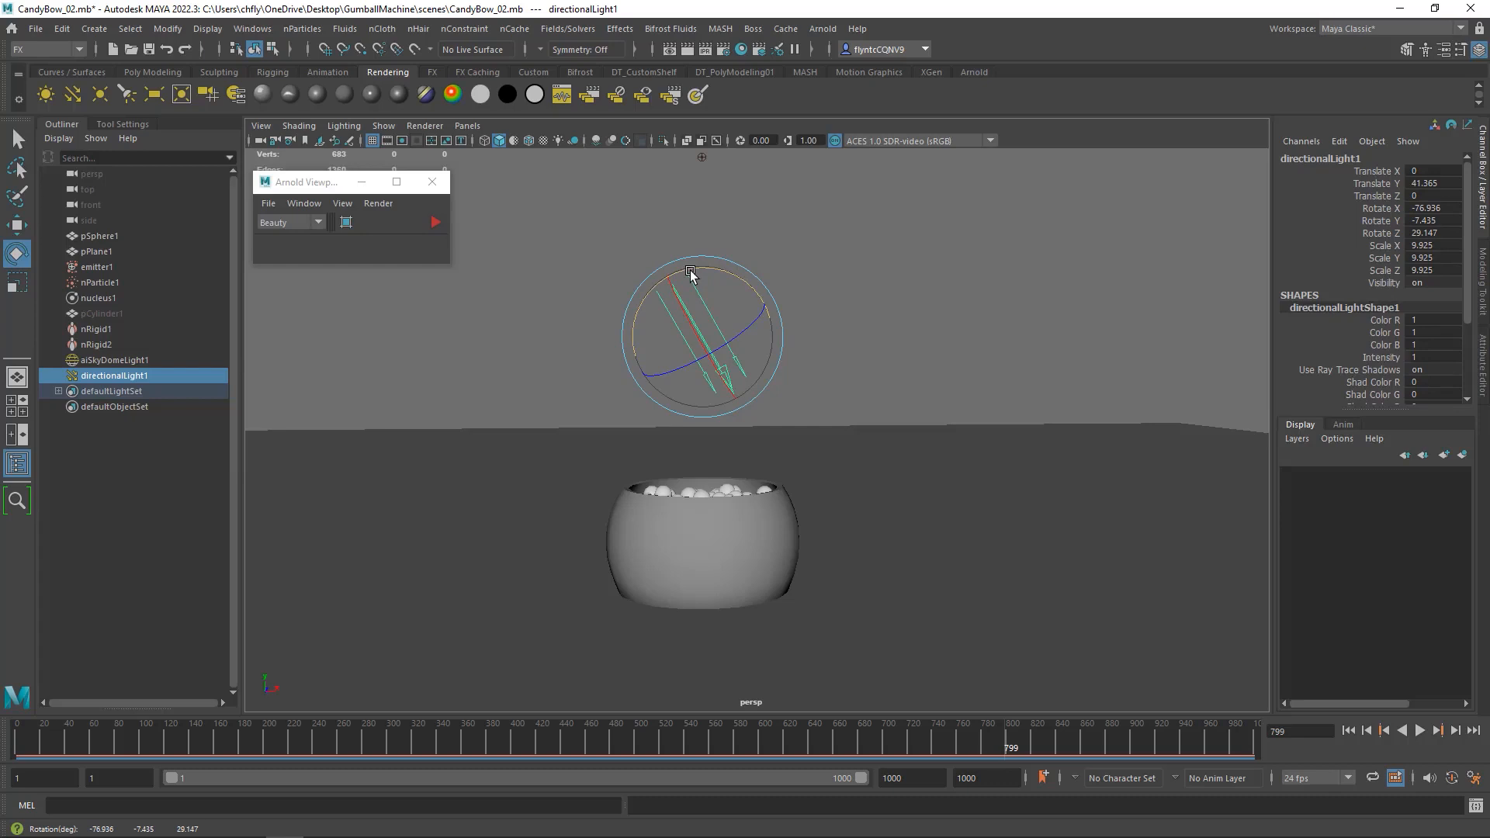
Step: Assign a new Arnold aiStandardSurface material to the bowl
left_click(741, 515)
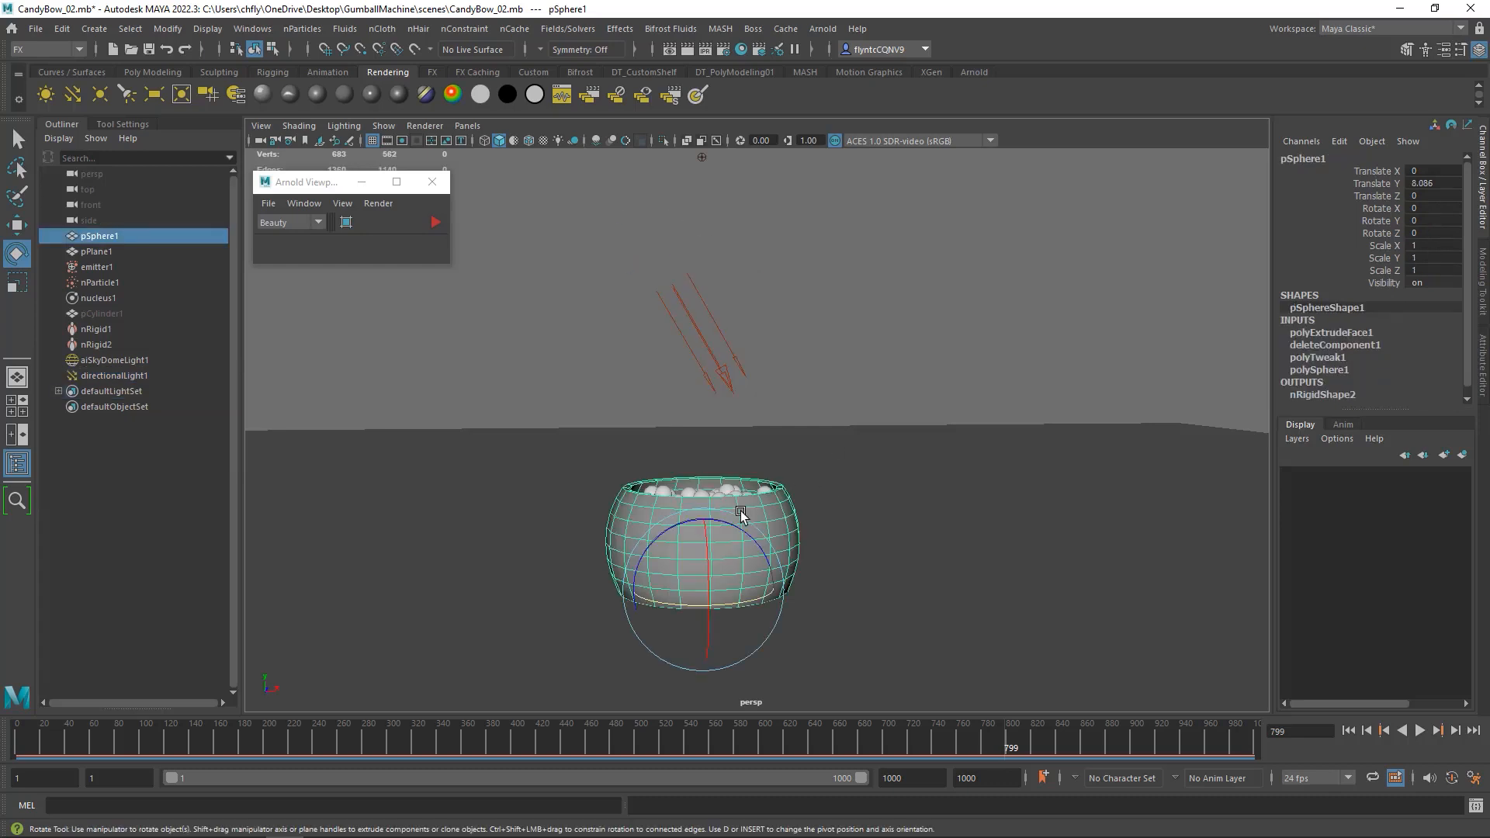
right_click(725, 242)
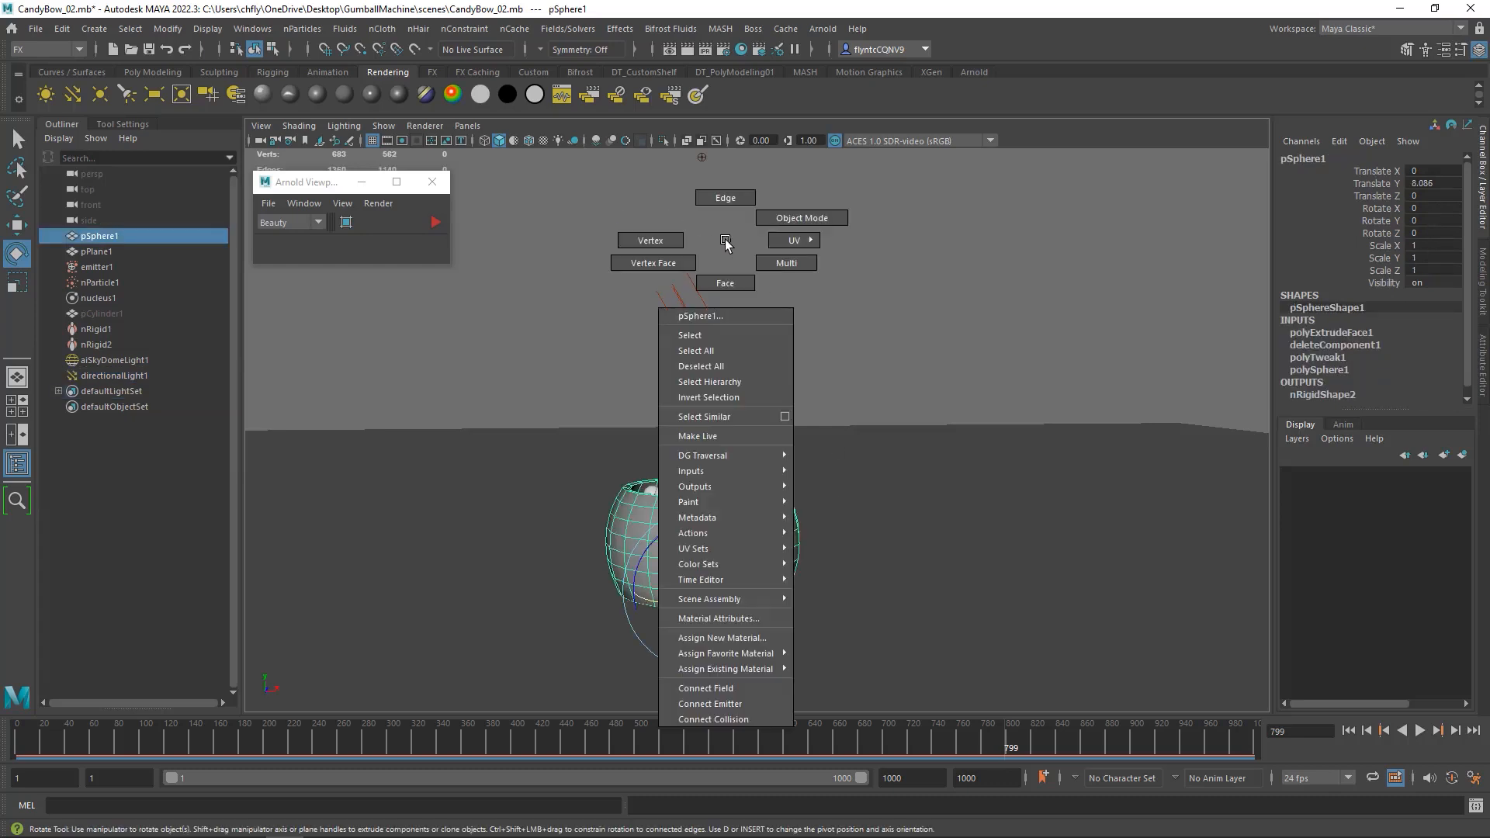
left_click(742, 637)
left_click_drag(393, 212, 559, 184)
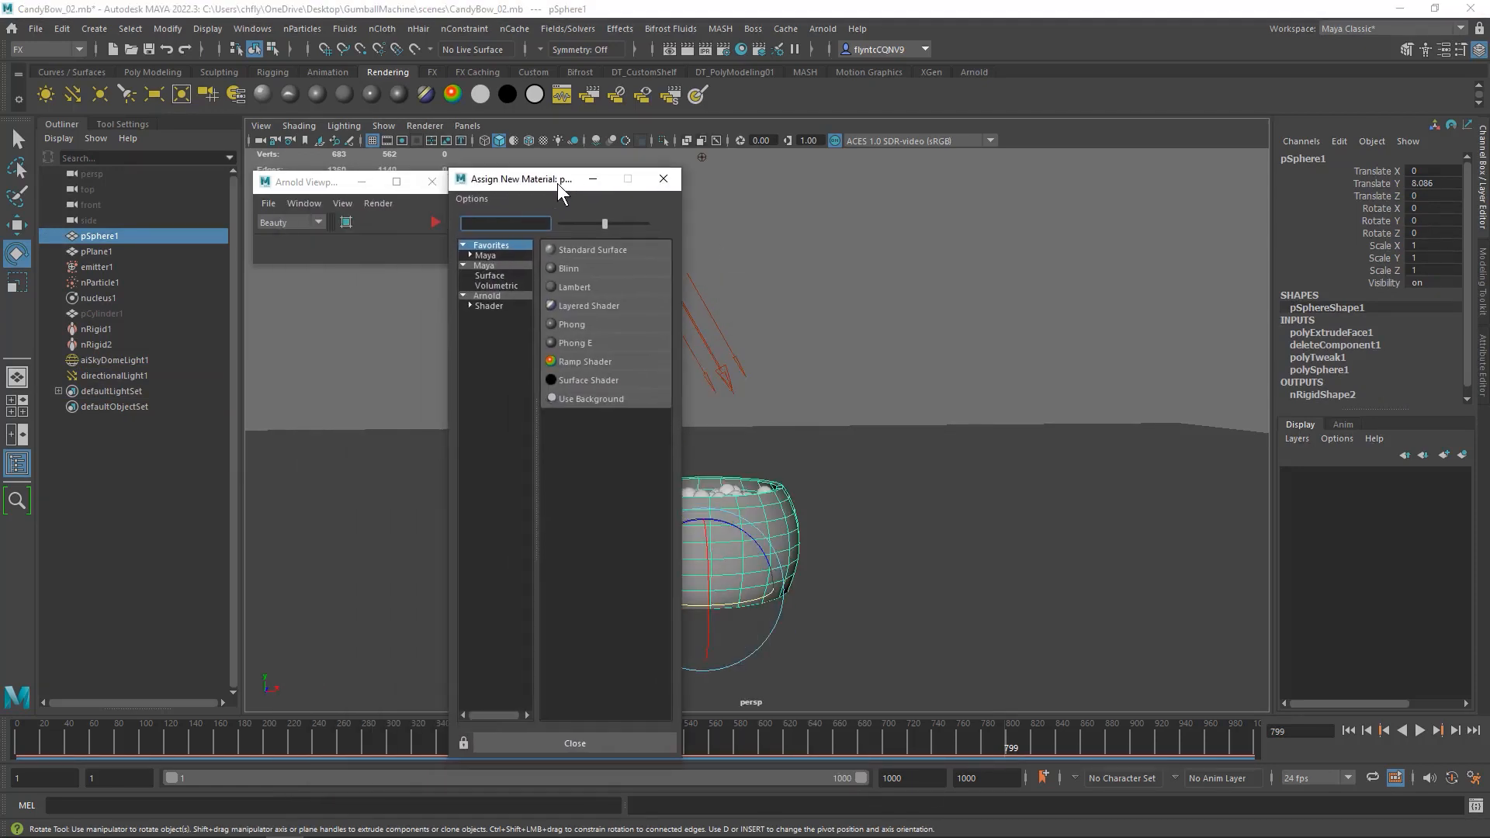
left_click(514, 295)
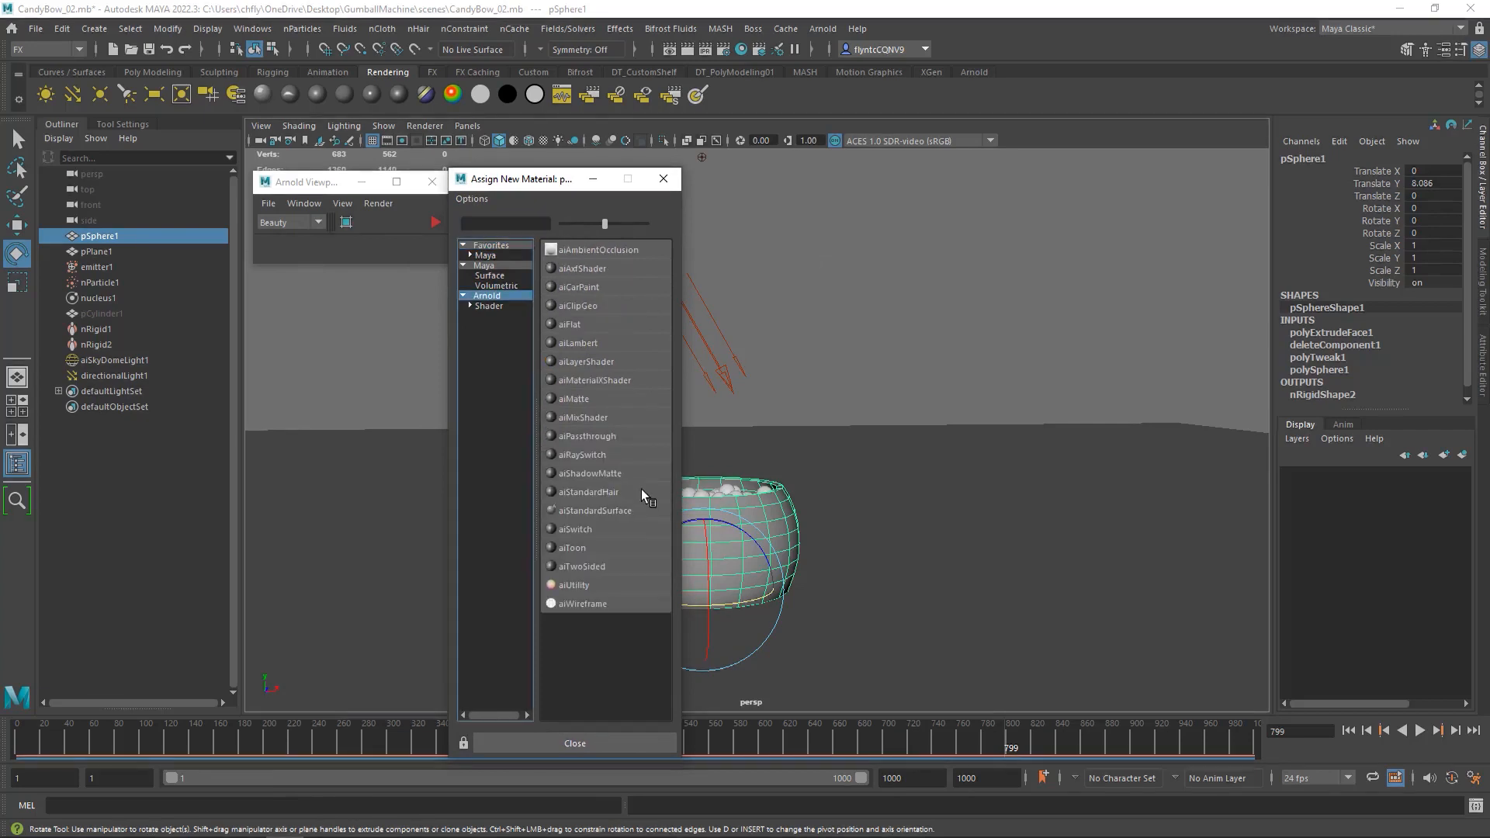
left_click(608, 511)
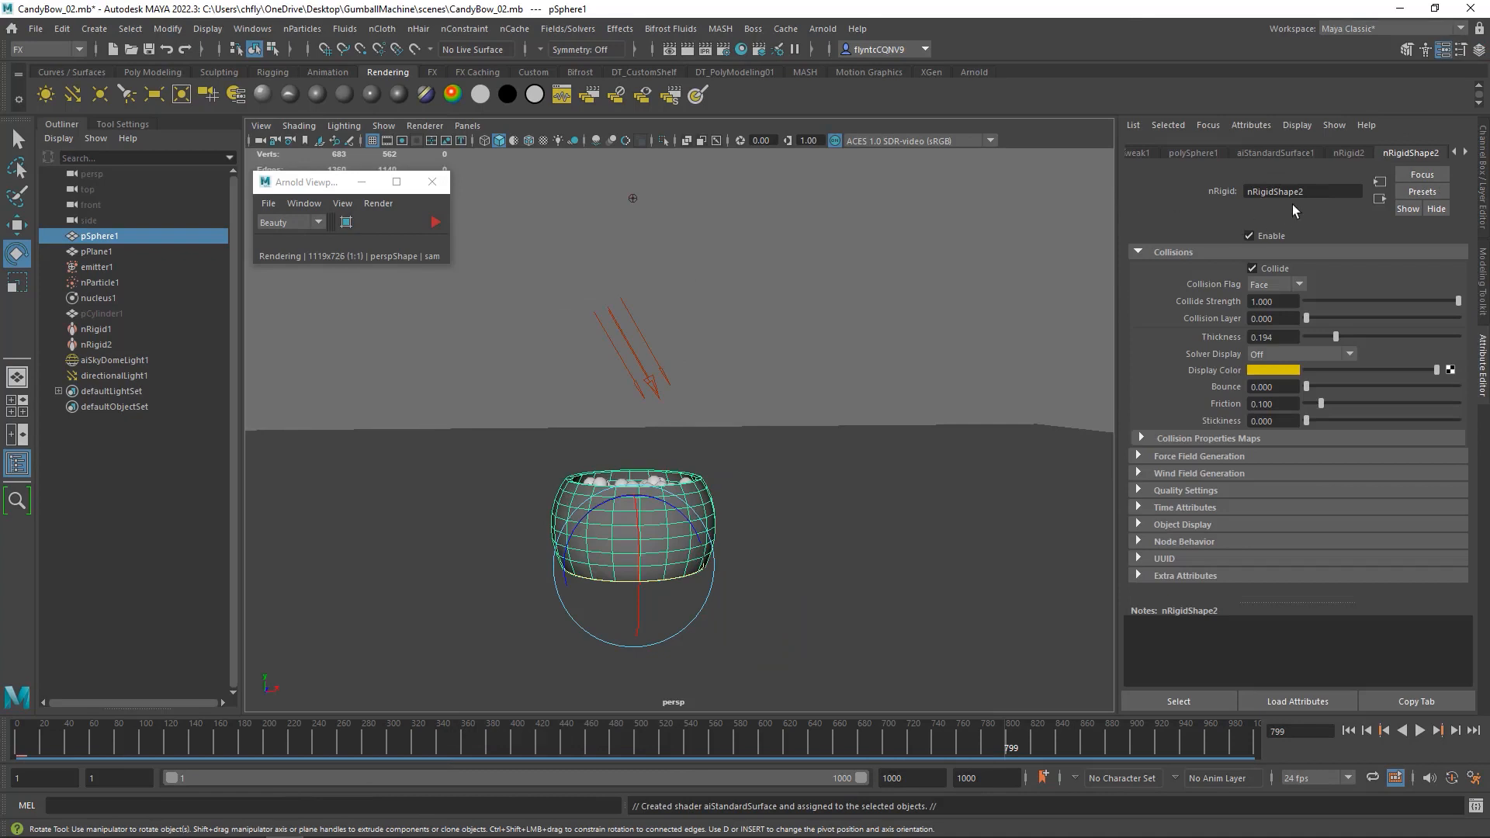
Step: Replace the settings of the bowl's aiStandardSurface material with the Glass preset
left_click(1277, 155)
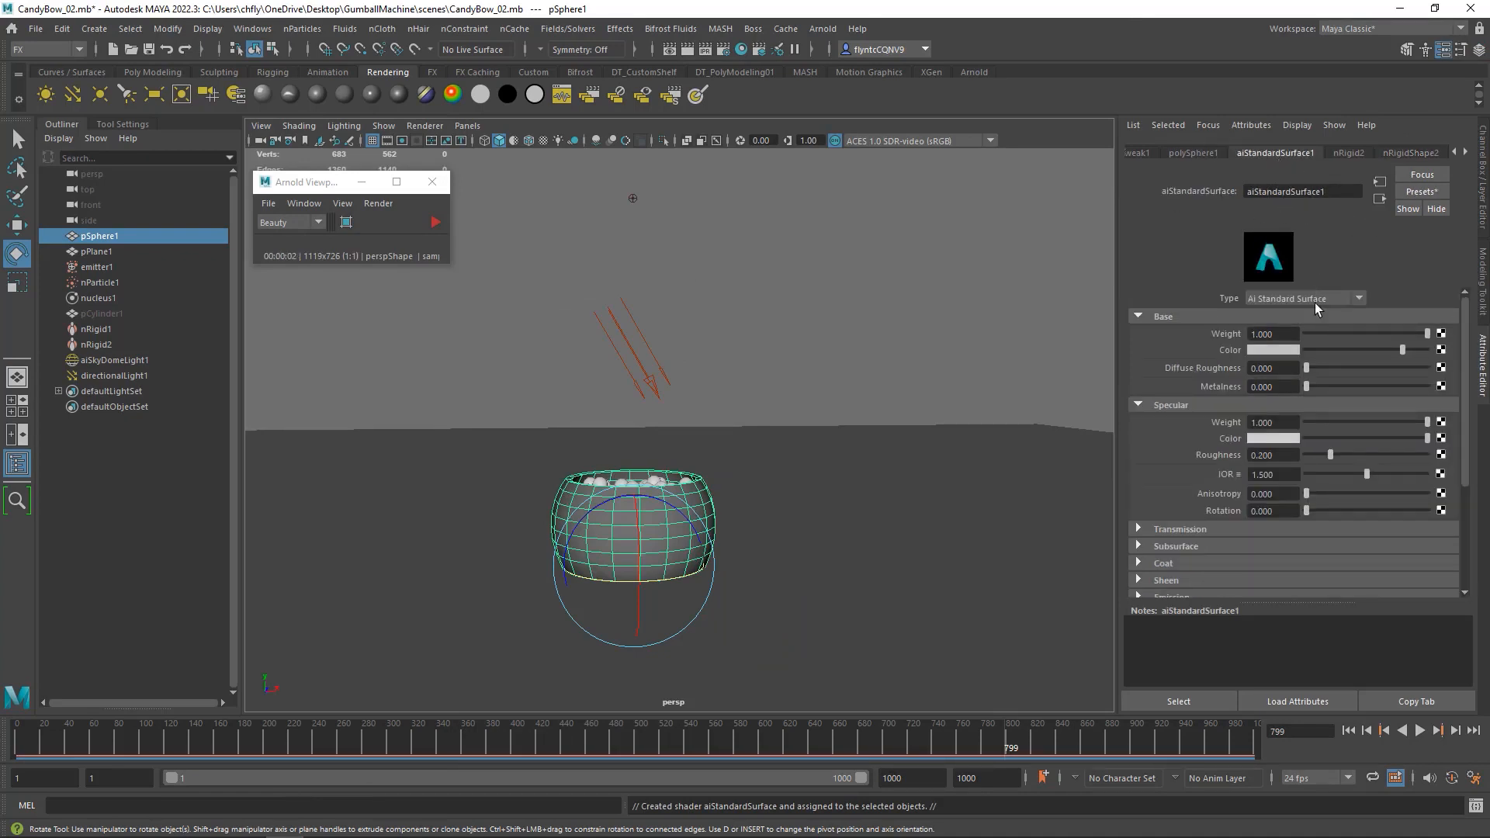
left_click(1416, 191)
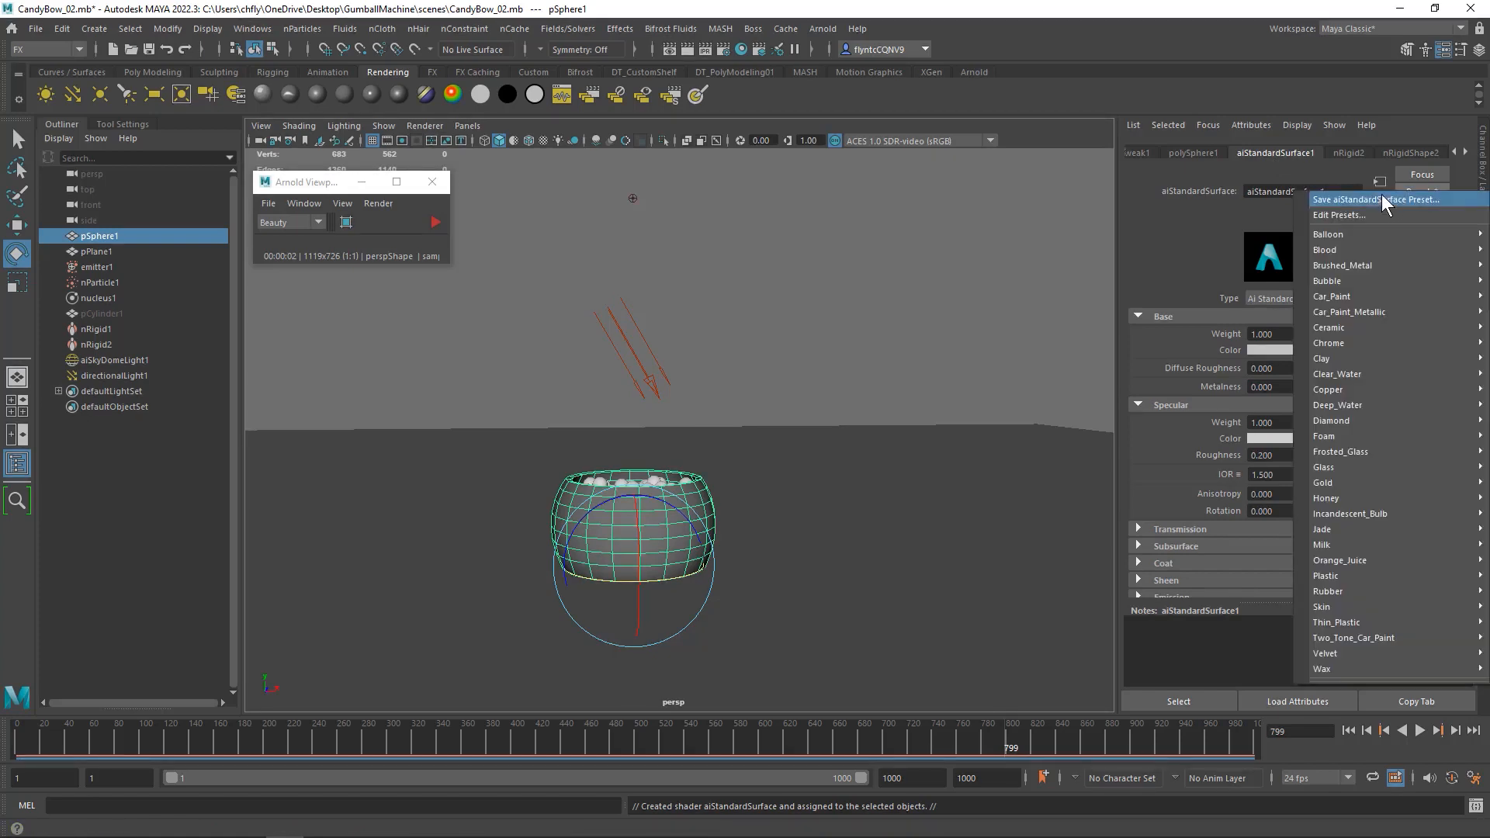
mouse_move(1344, 345)
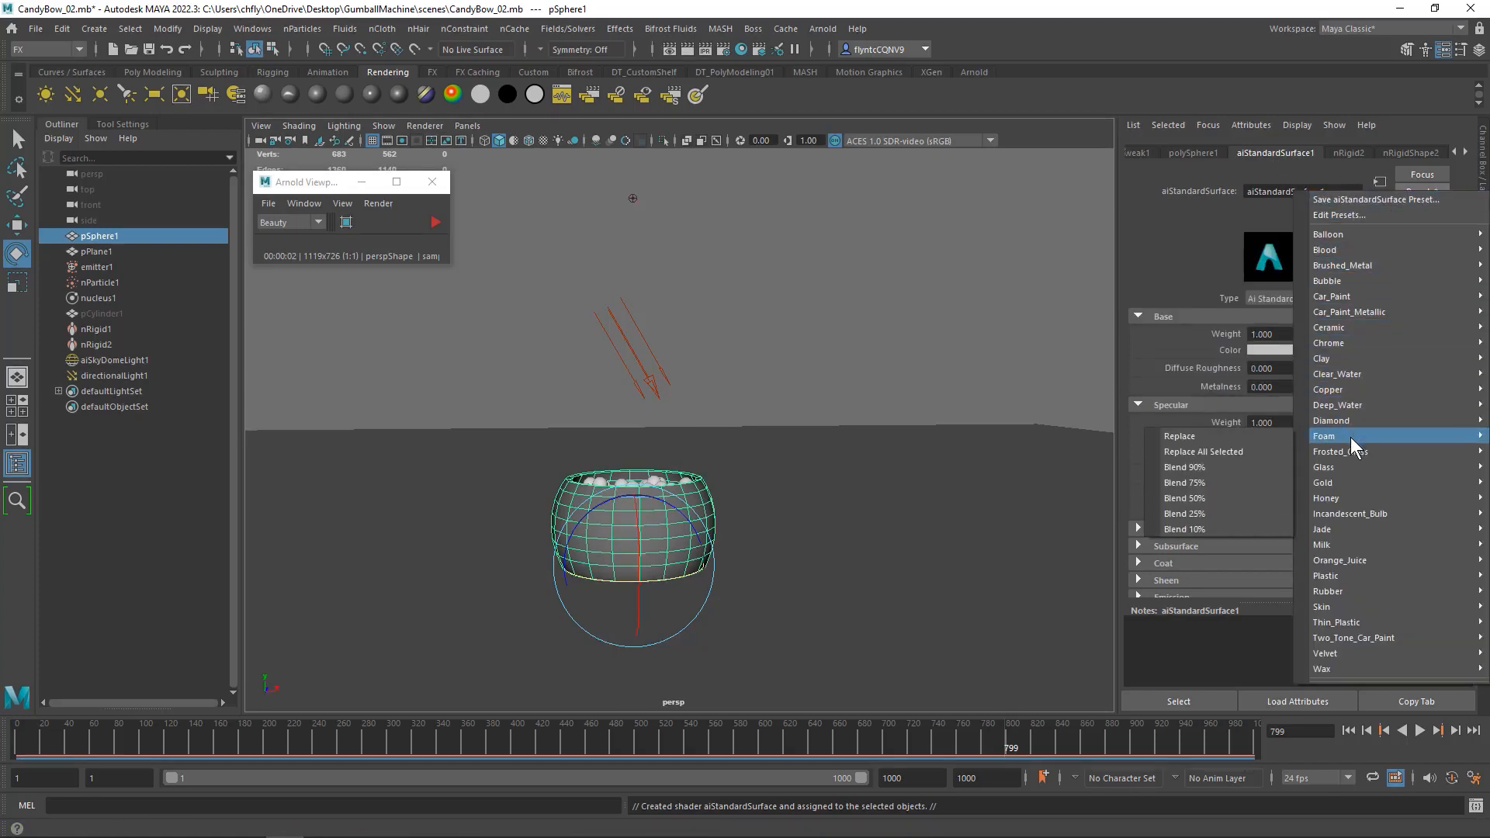
mouse_move(1340, 279)
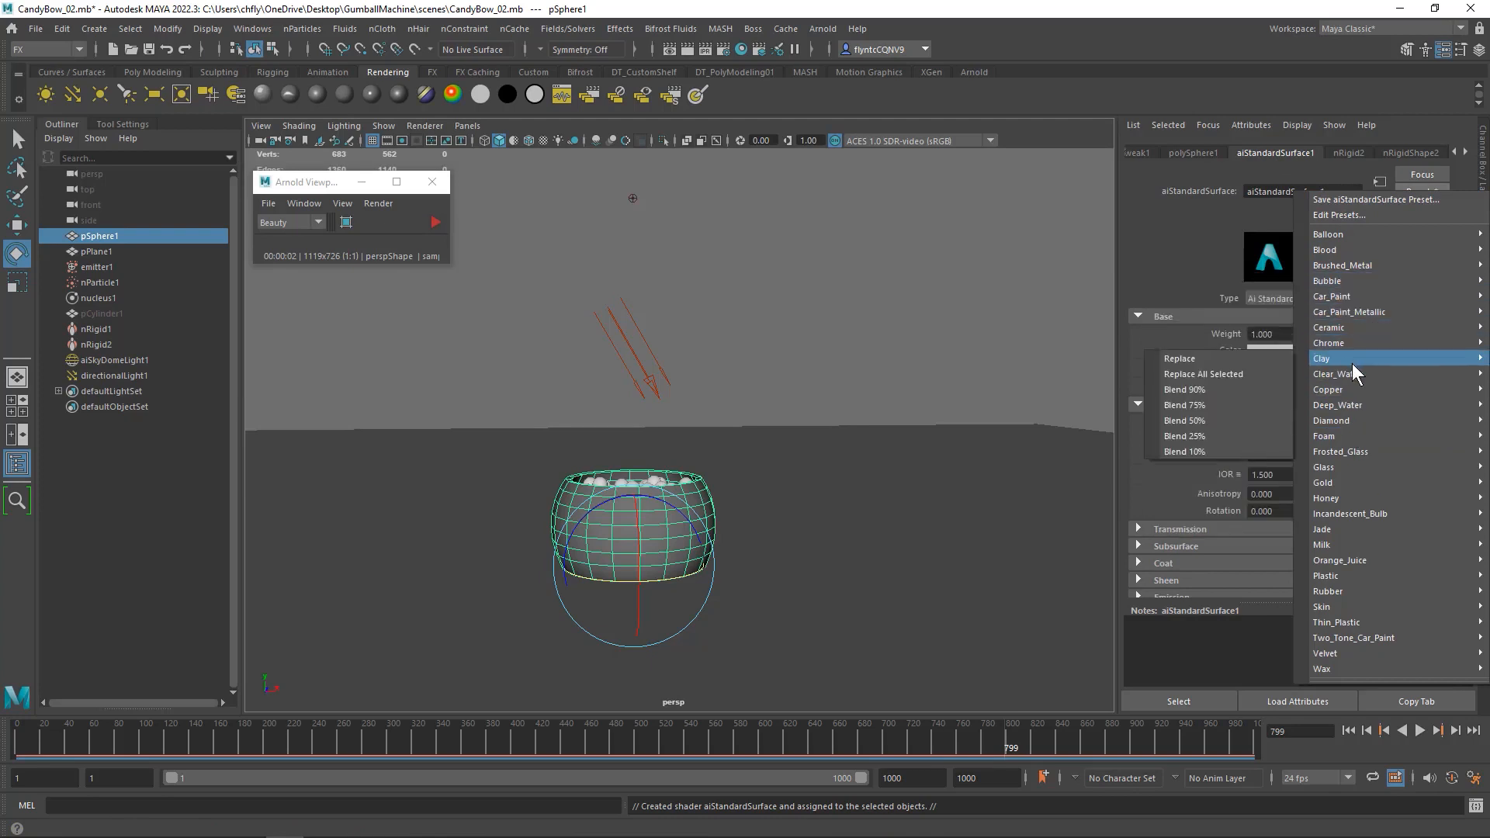
mouse_move(1354, 466)
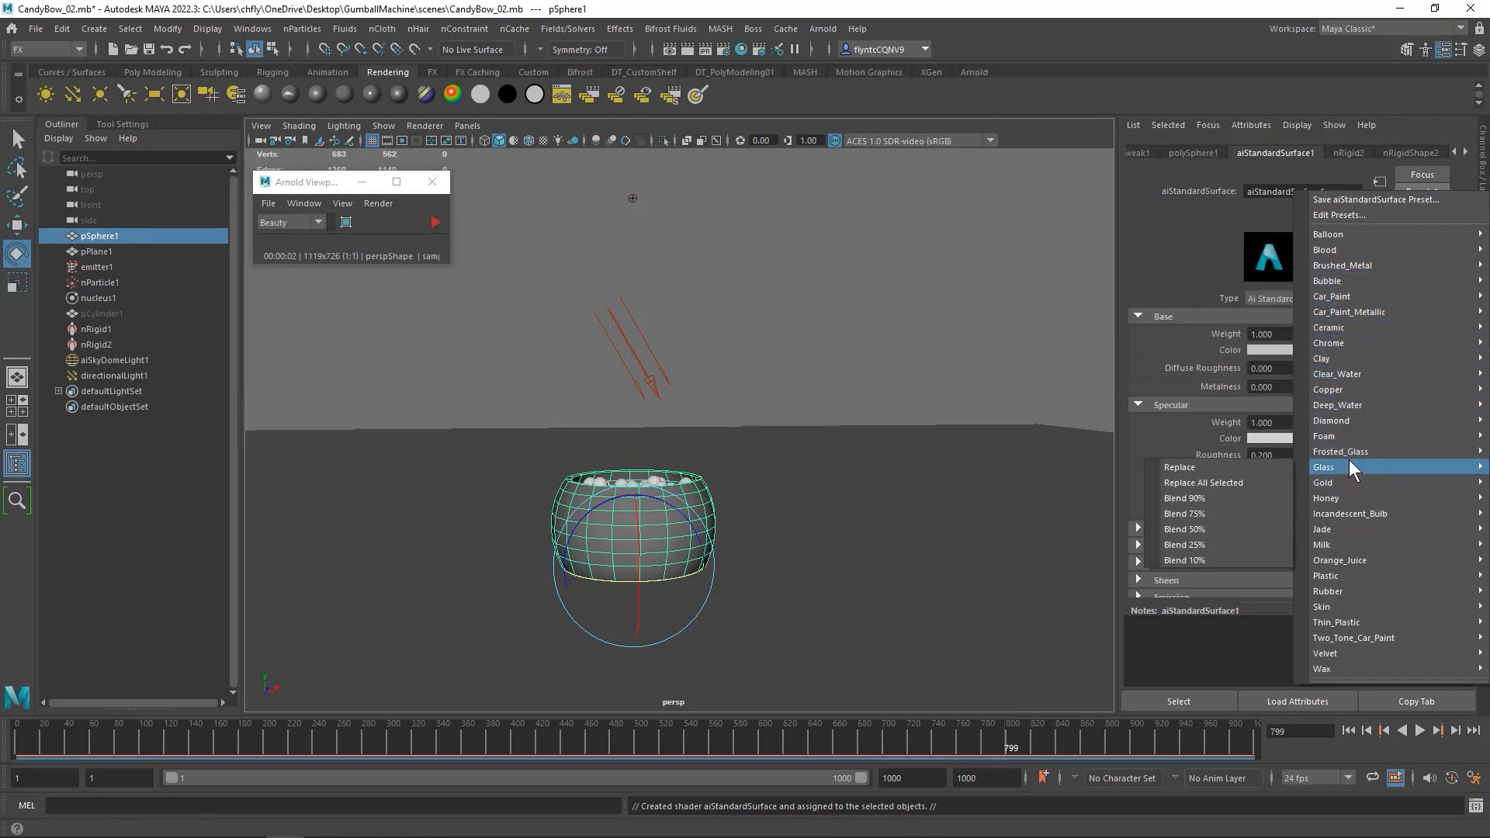
left_click(1236, 466)
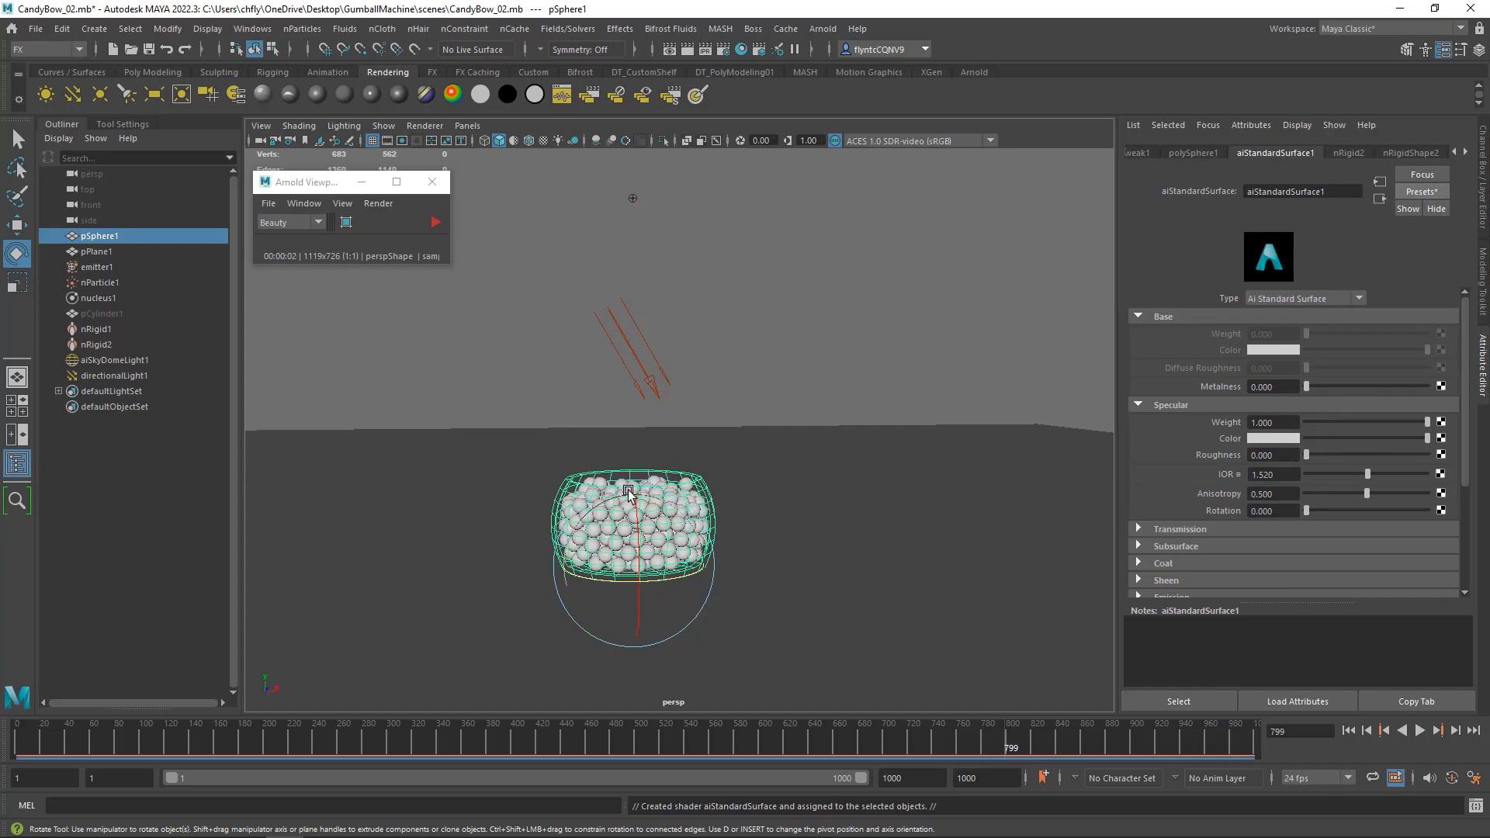
Step: Start a live Arnold render in the viewport to preview the glass bowl with its gumballs
left_click(436, 224)
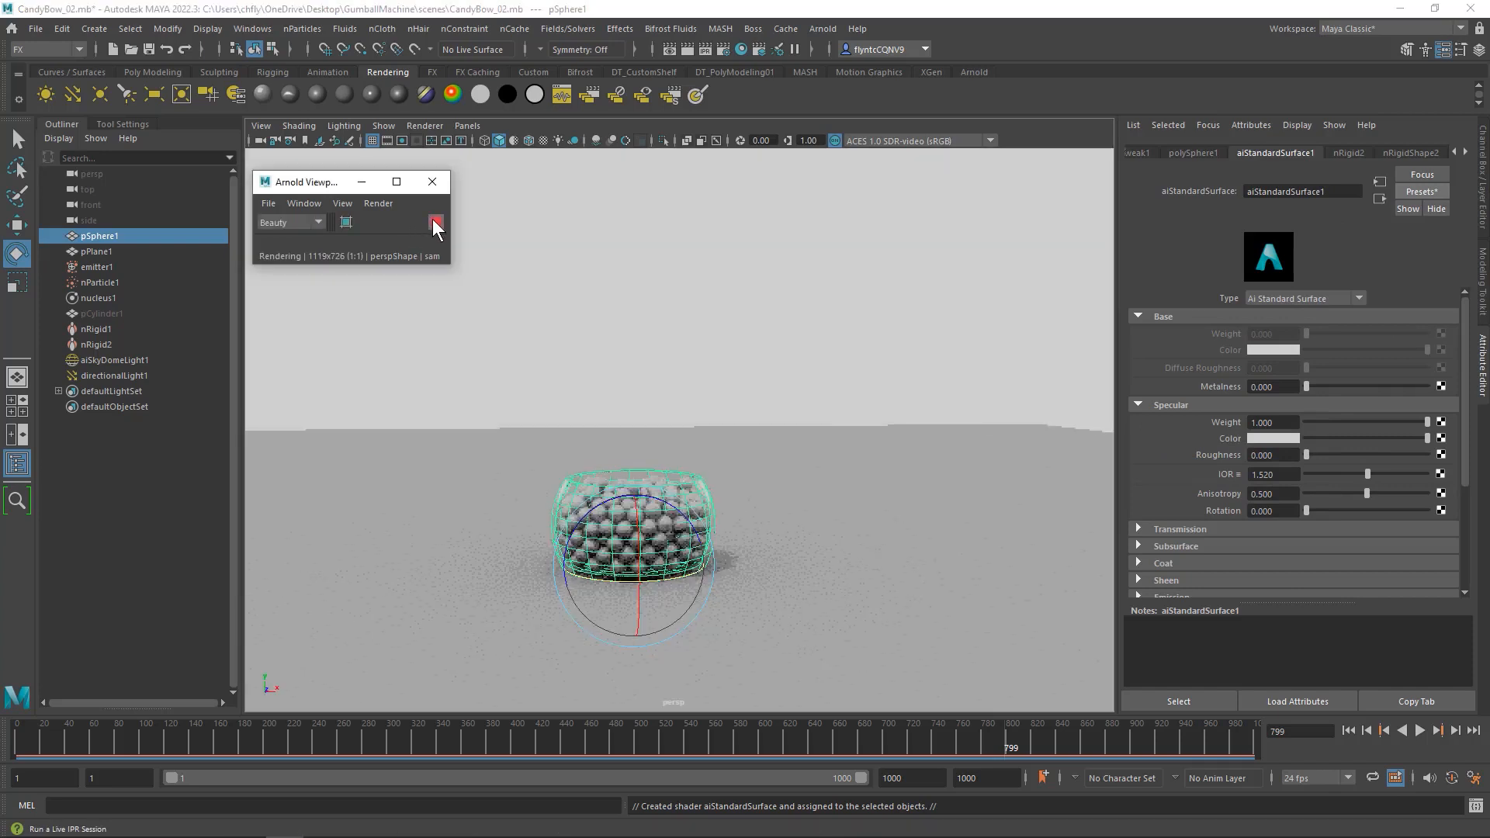
scroll(663, 559, "up", 8)
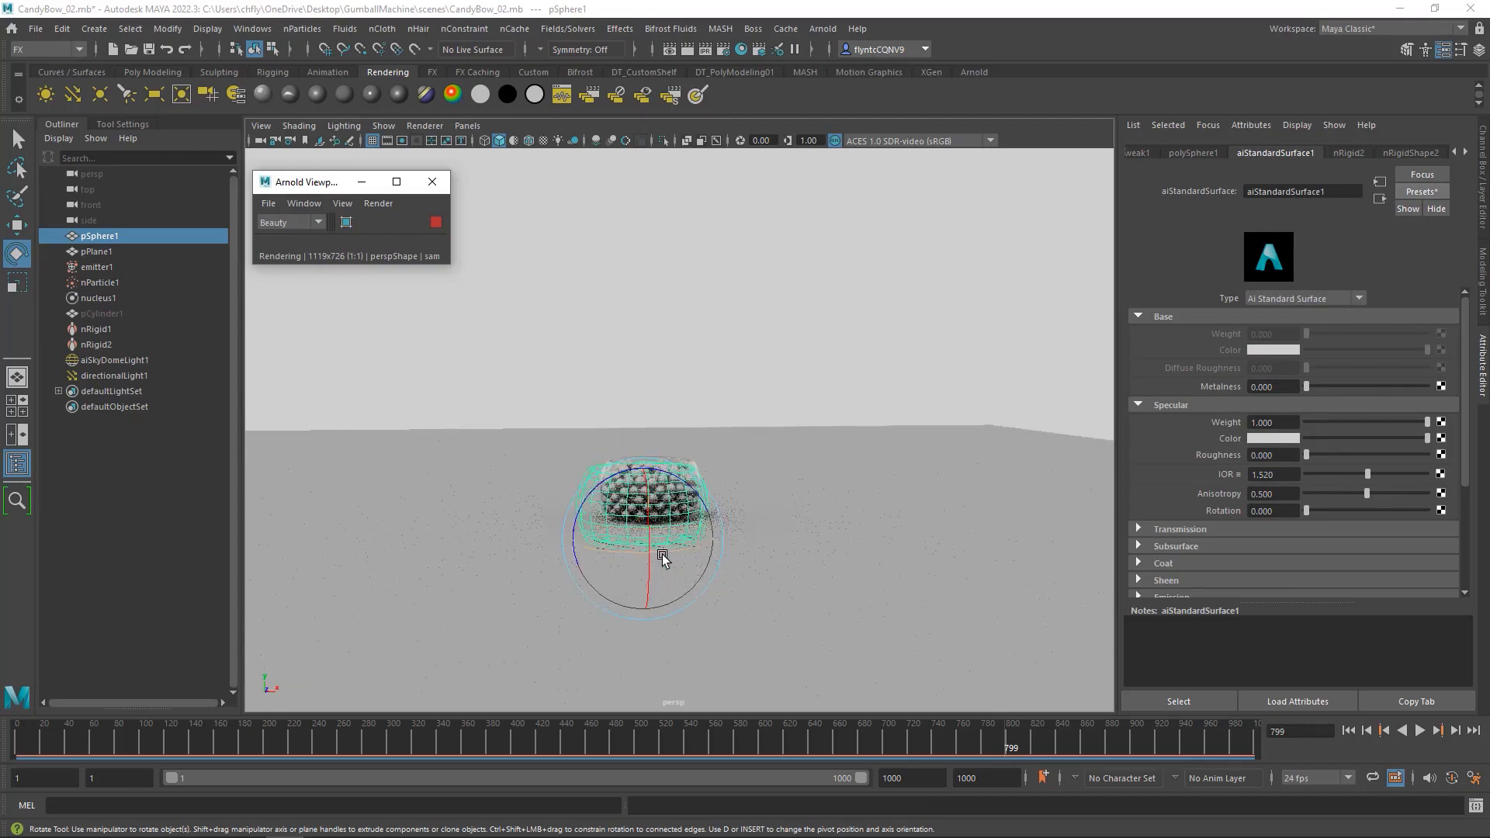
Step: Set the transmission color of the bowl's glass material to the cyan swatch
middle_click_drag(663, 587, 716, 464, "alt")
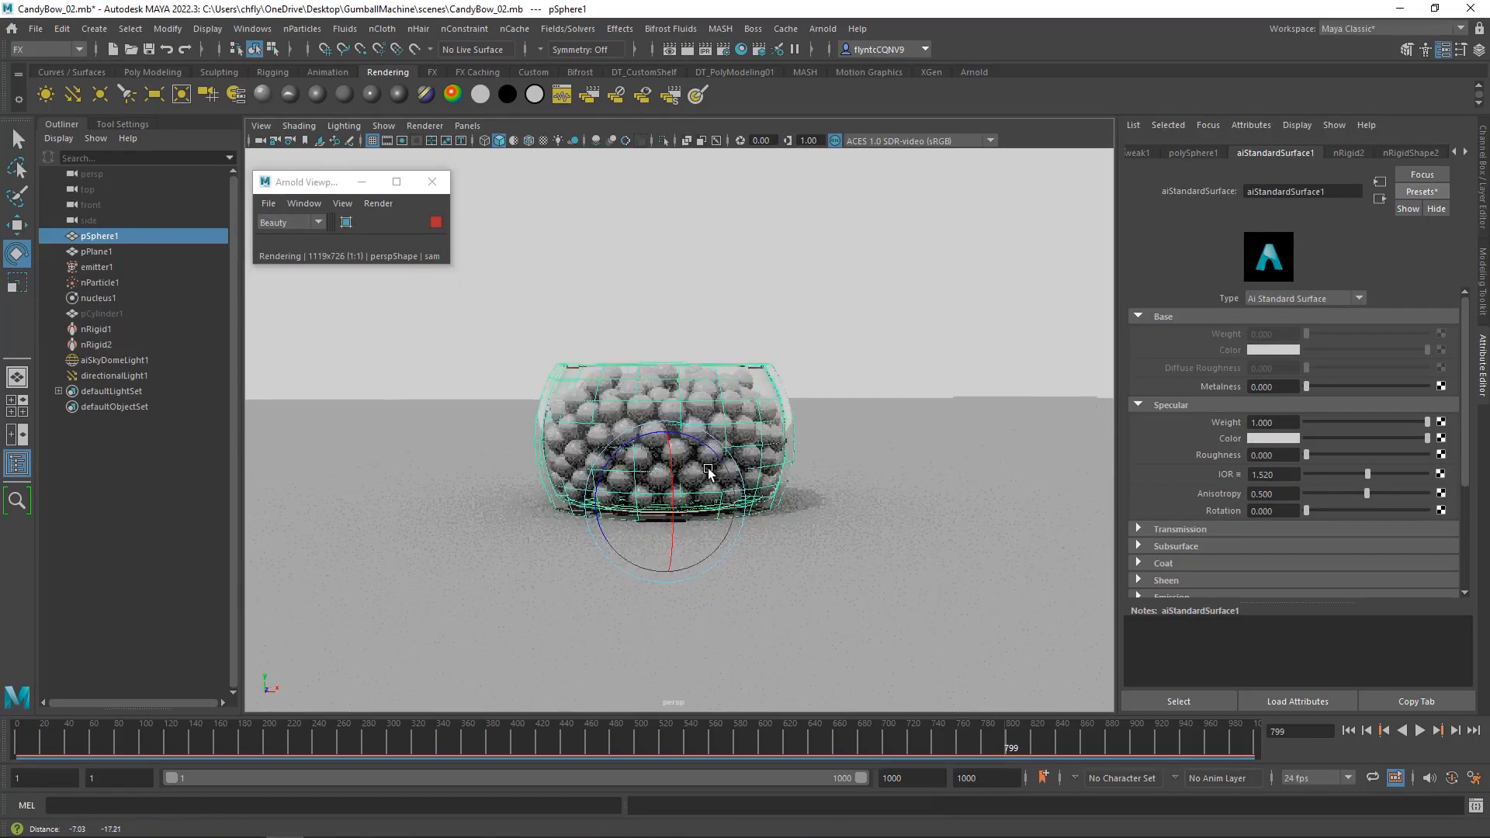
mouse_move(716, 463)
left_mouse_down("alt")
mouse_move(708, 485)
mouse_move(709, 468)
left_mouse_up("alt")
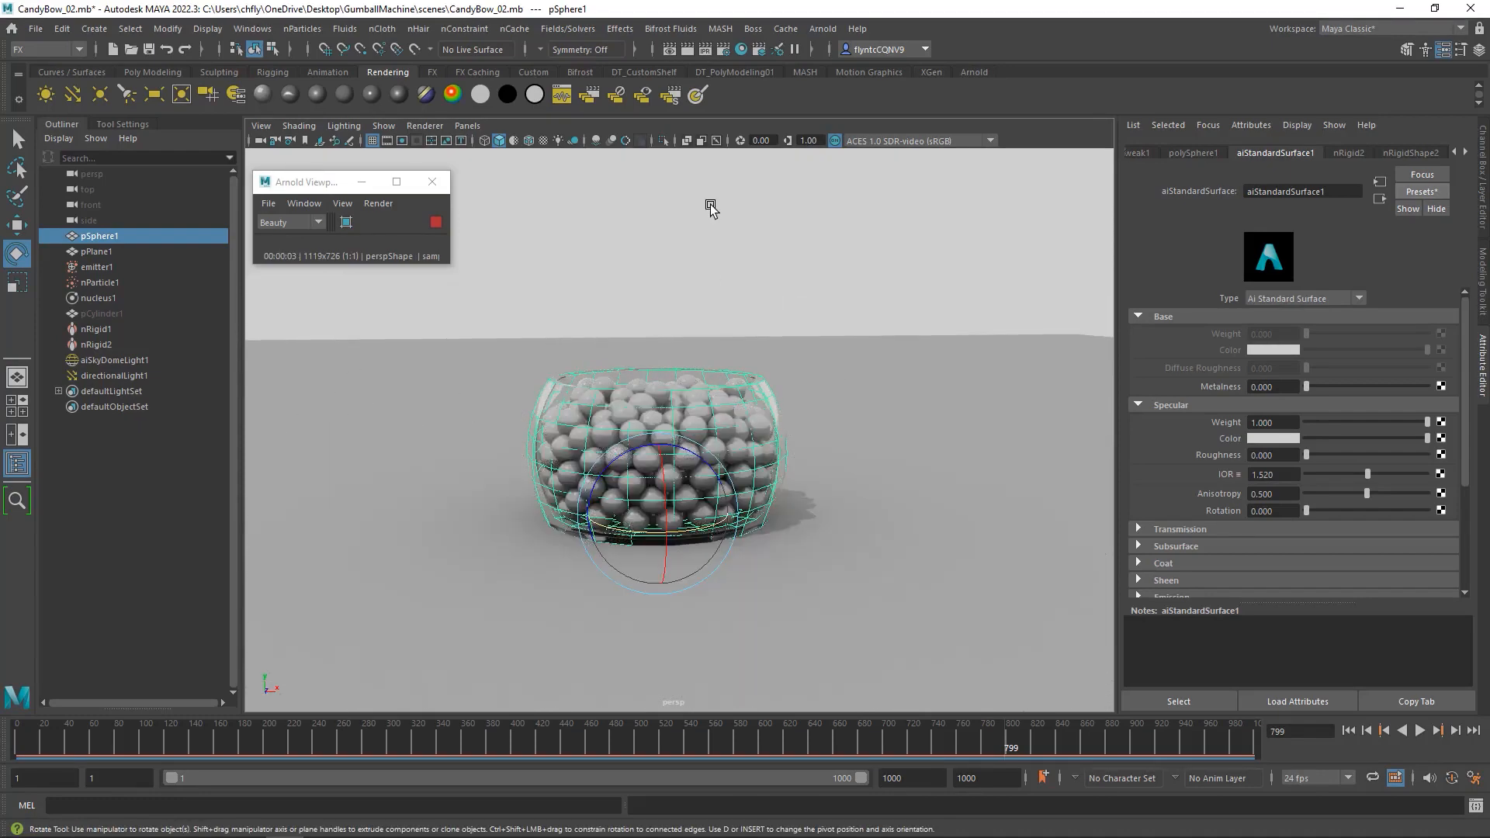
left_click(1137, 405)
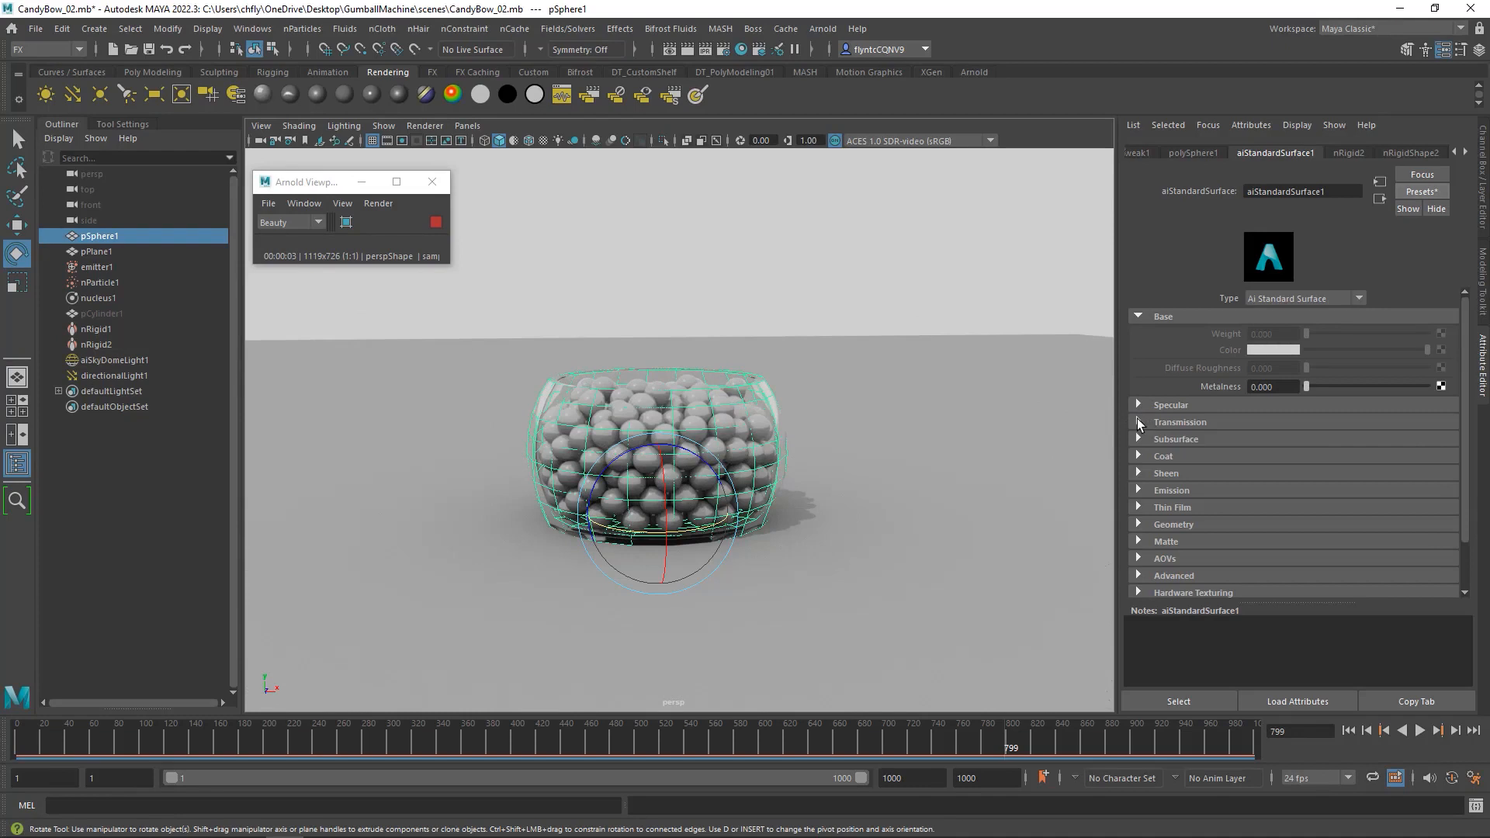
left_click(1138, 423)
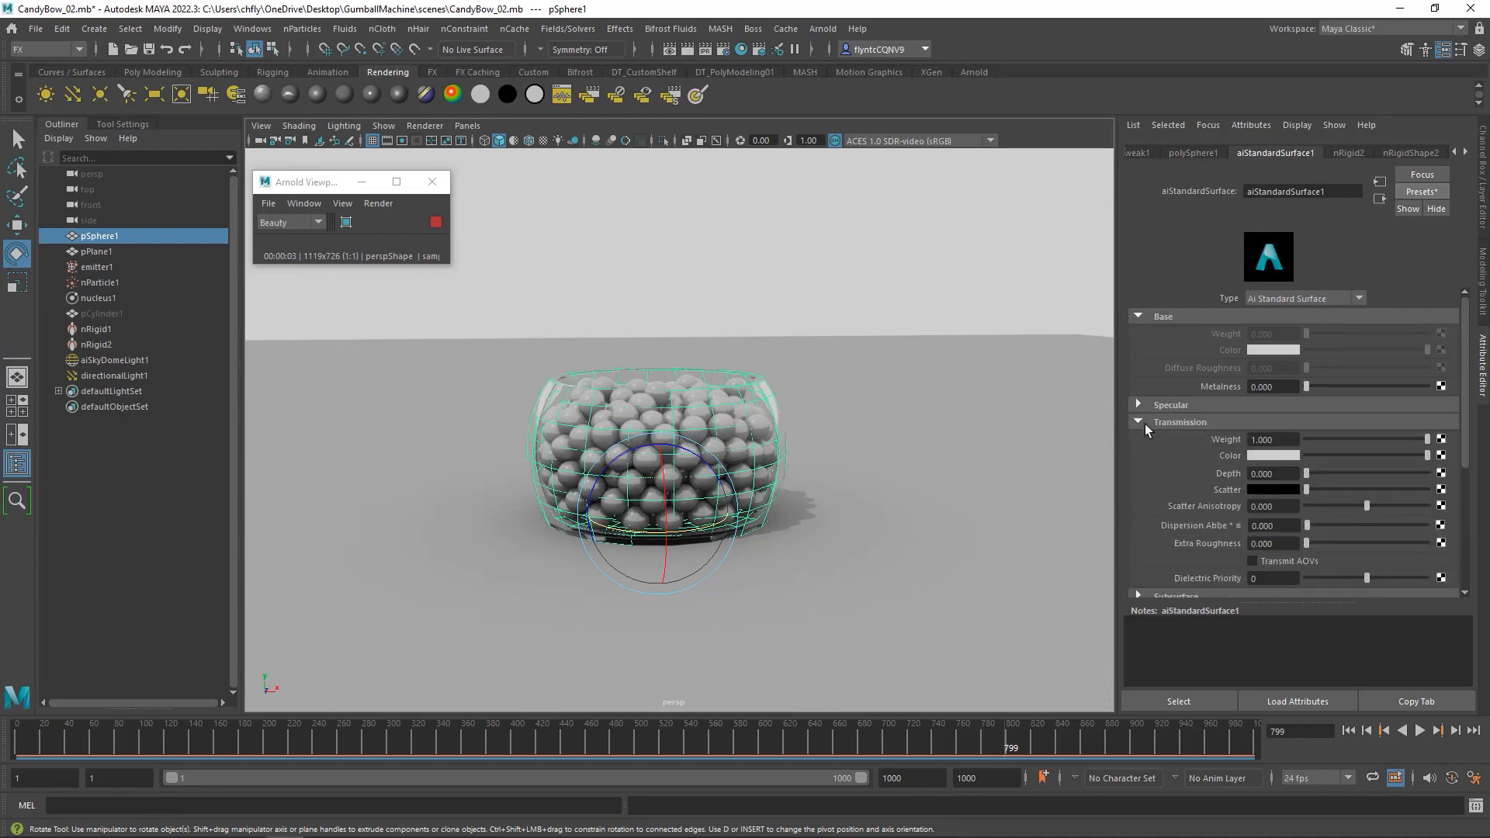
left_click(1270, 458)
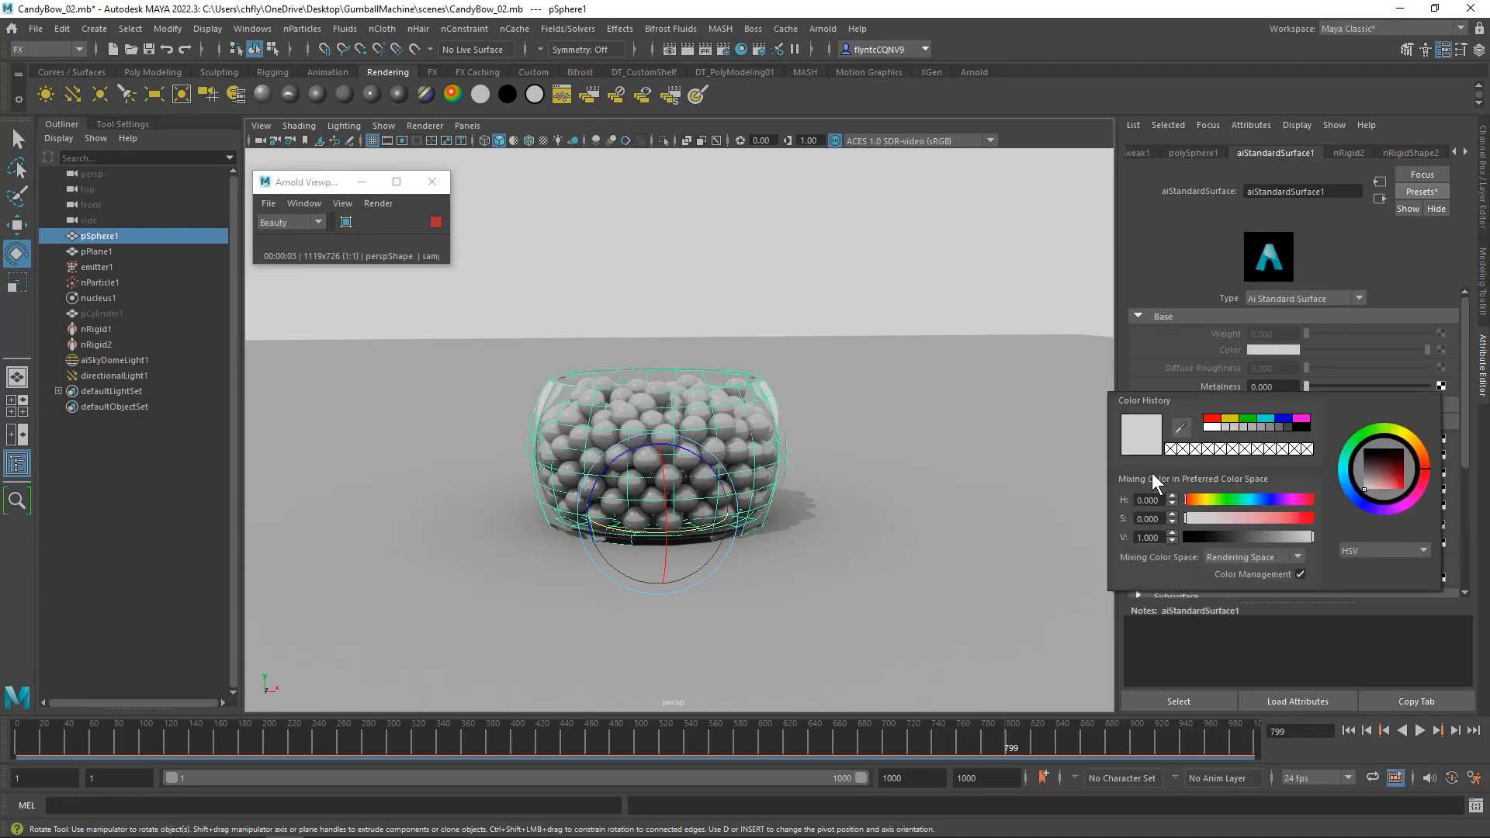
left_click(1268, 417)
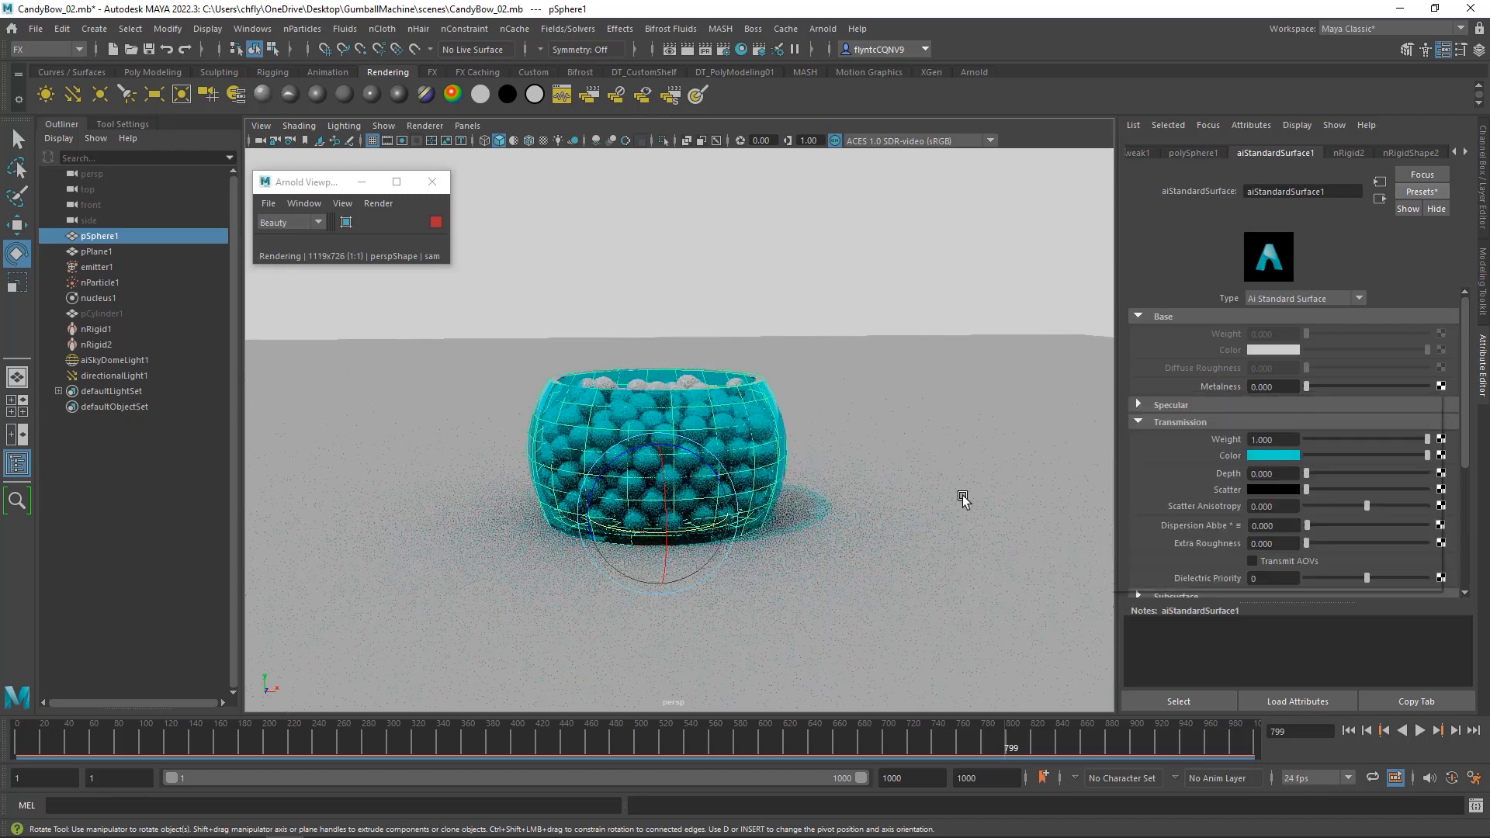
Step: Reduce the saturation of the glass's cyan transmission color to about 0.038 for a faint tint
left_click(1262, 456)
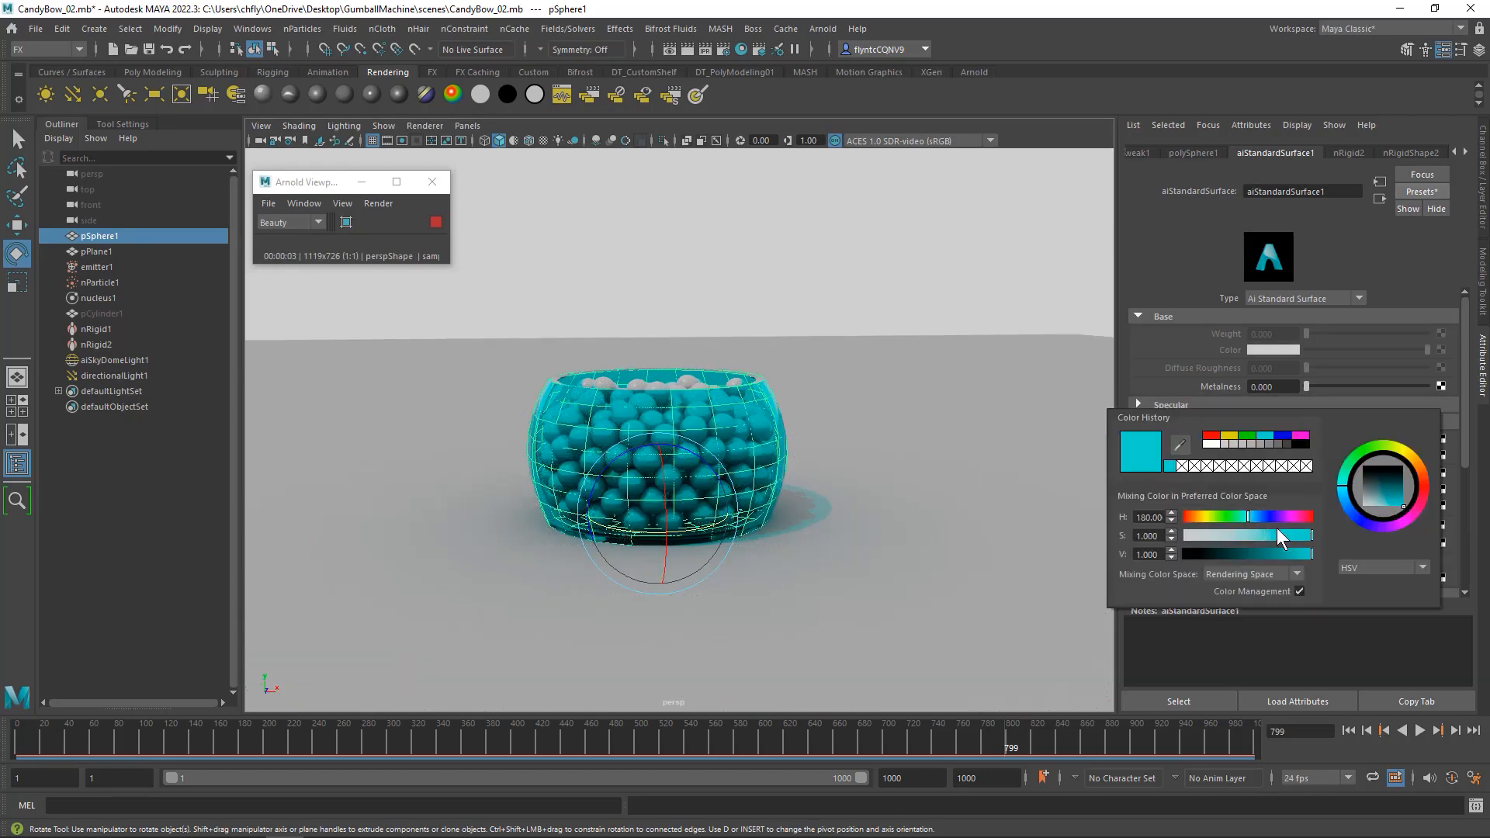
left_click_drag(1223, 534, 1192, 539)
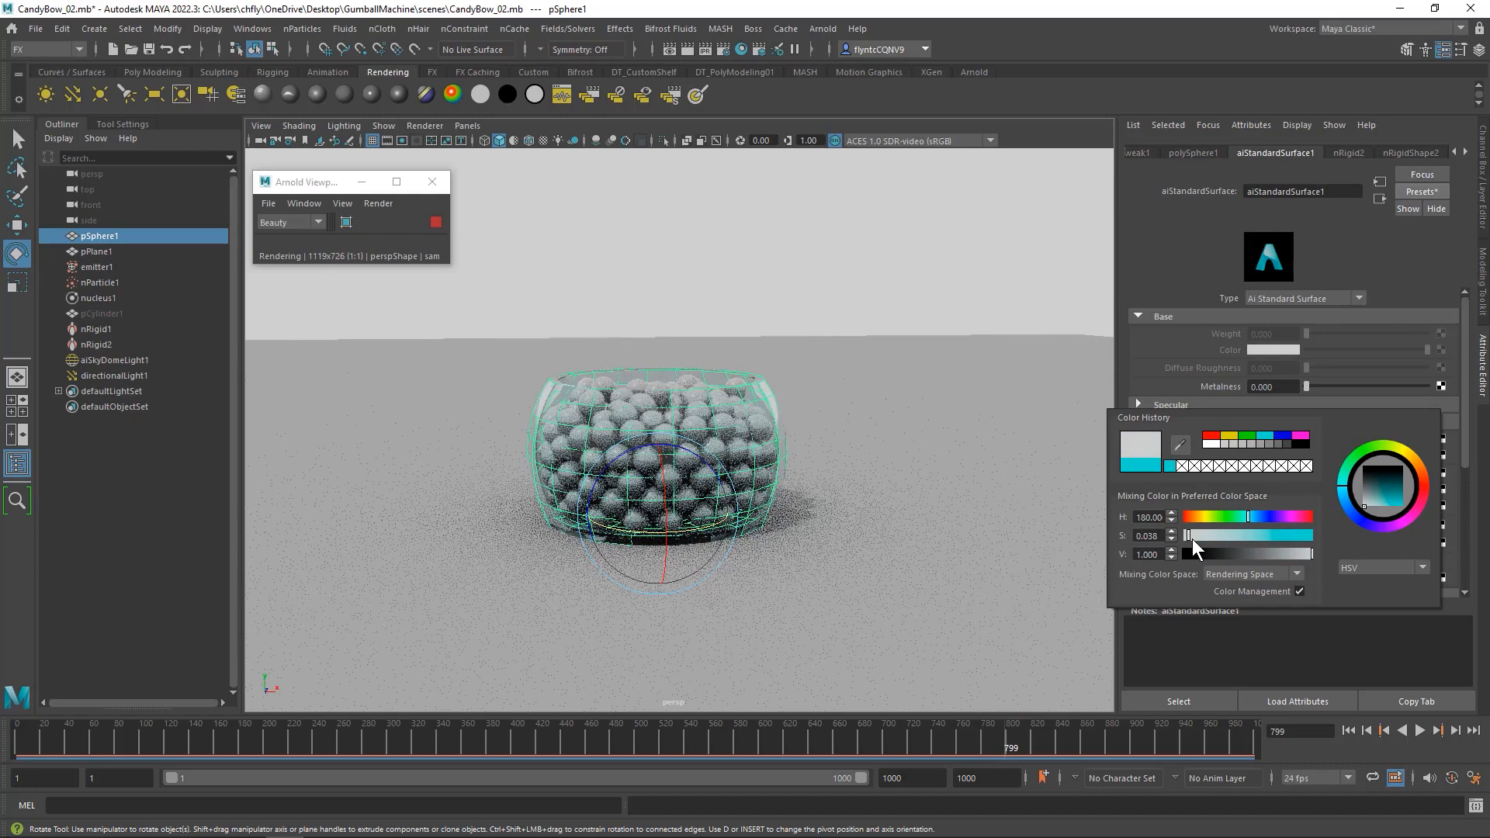
left_click(922, 289)
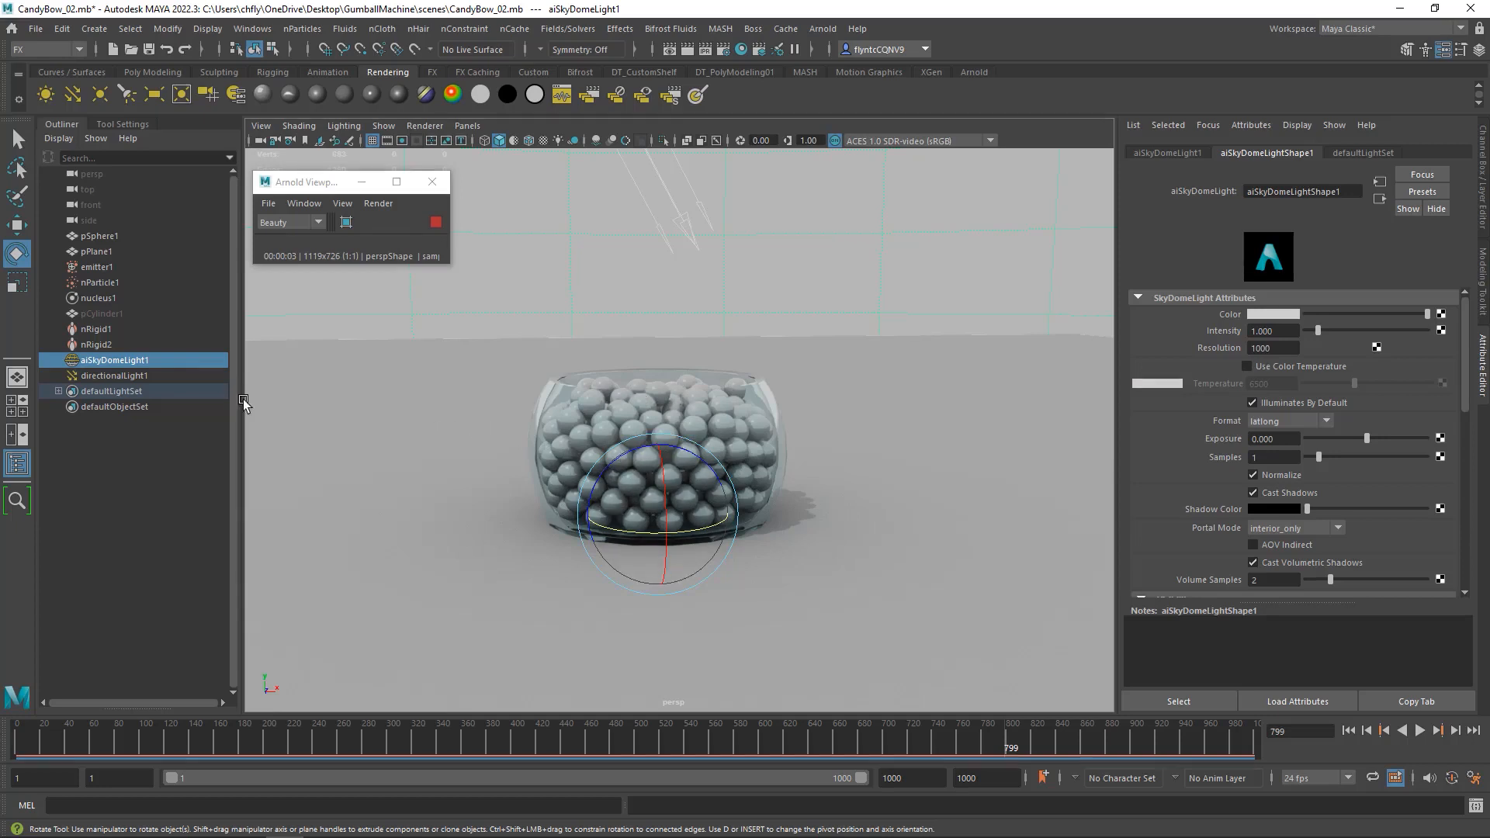
Step: Try to assign a new Arnold material to the nParticle1 gumballs
left_click(105, 284)
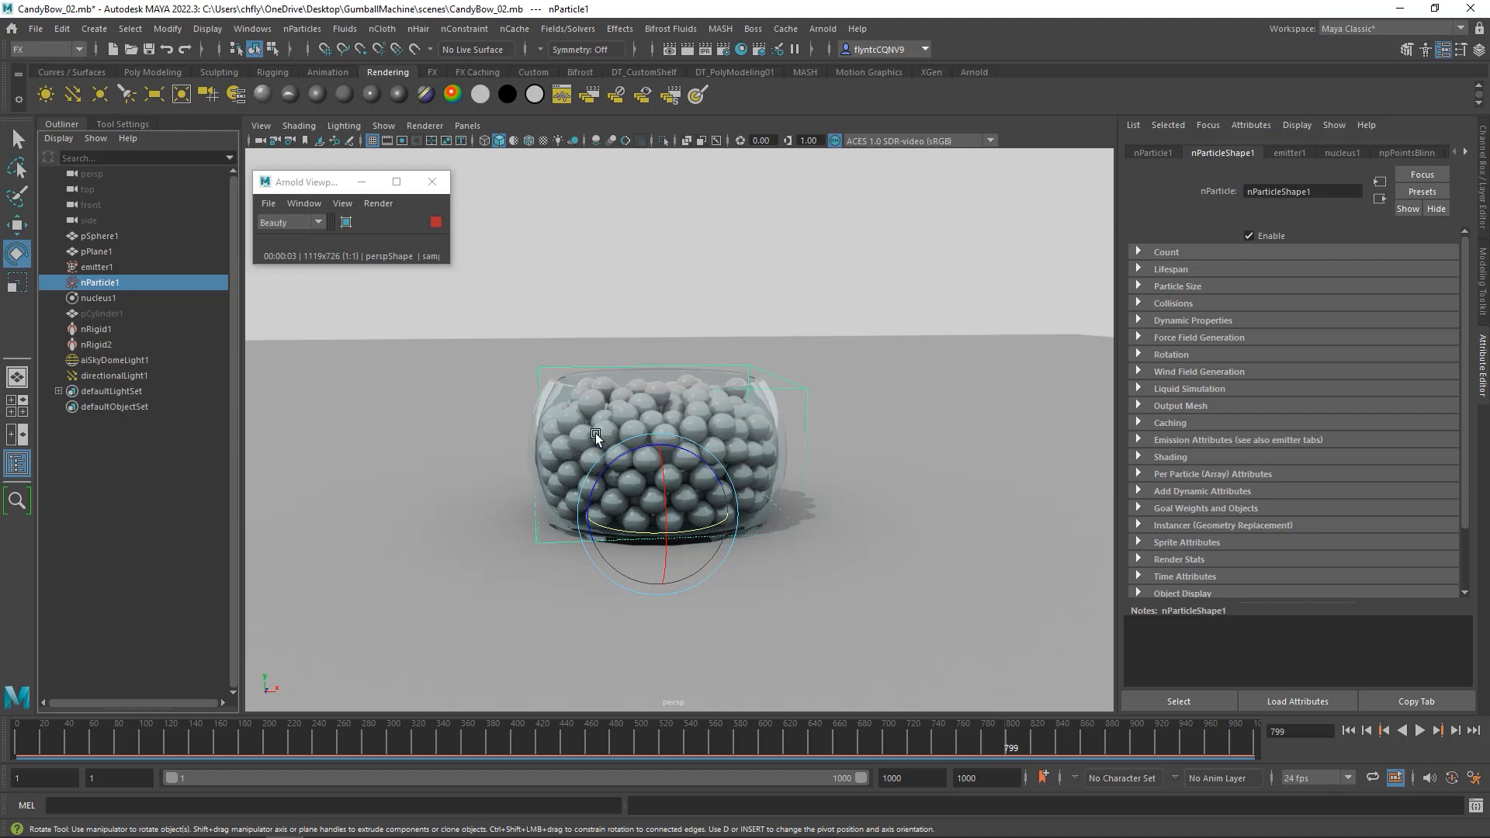
right_click(609, 186)
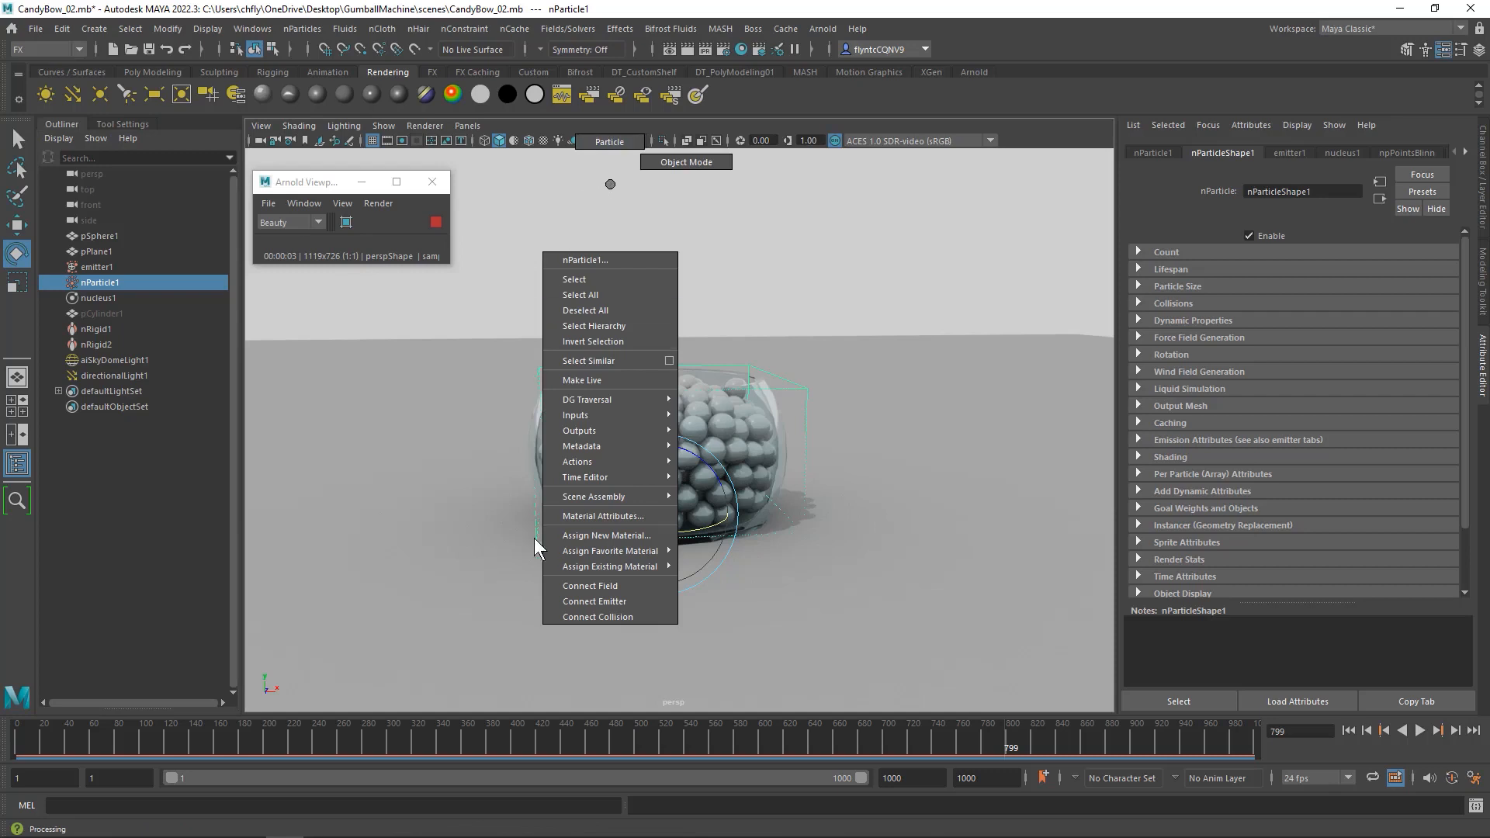
left_click(582, 537)
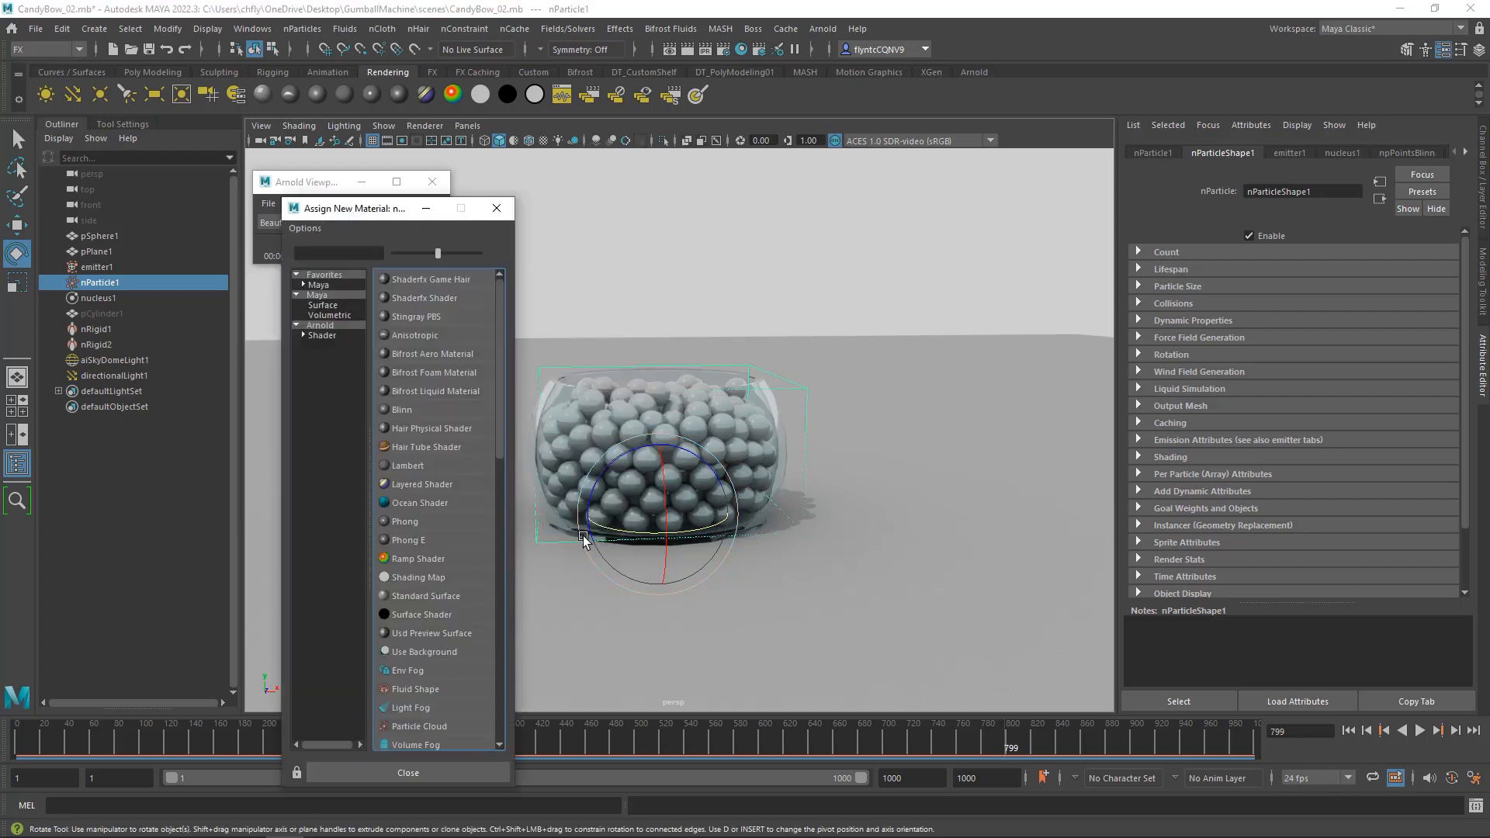
left_click_drag(365, 211, 708, 173)
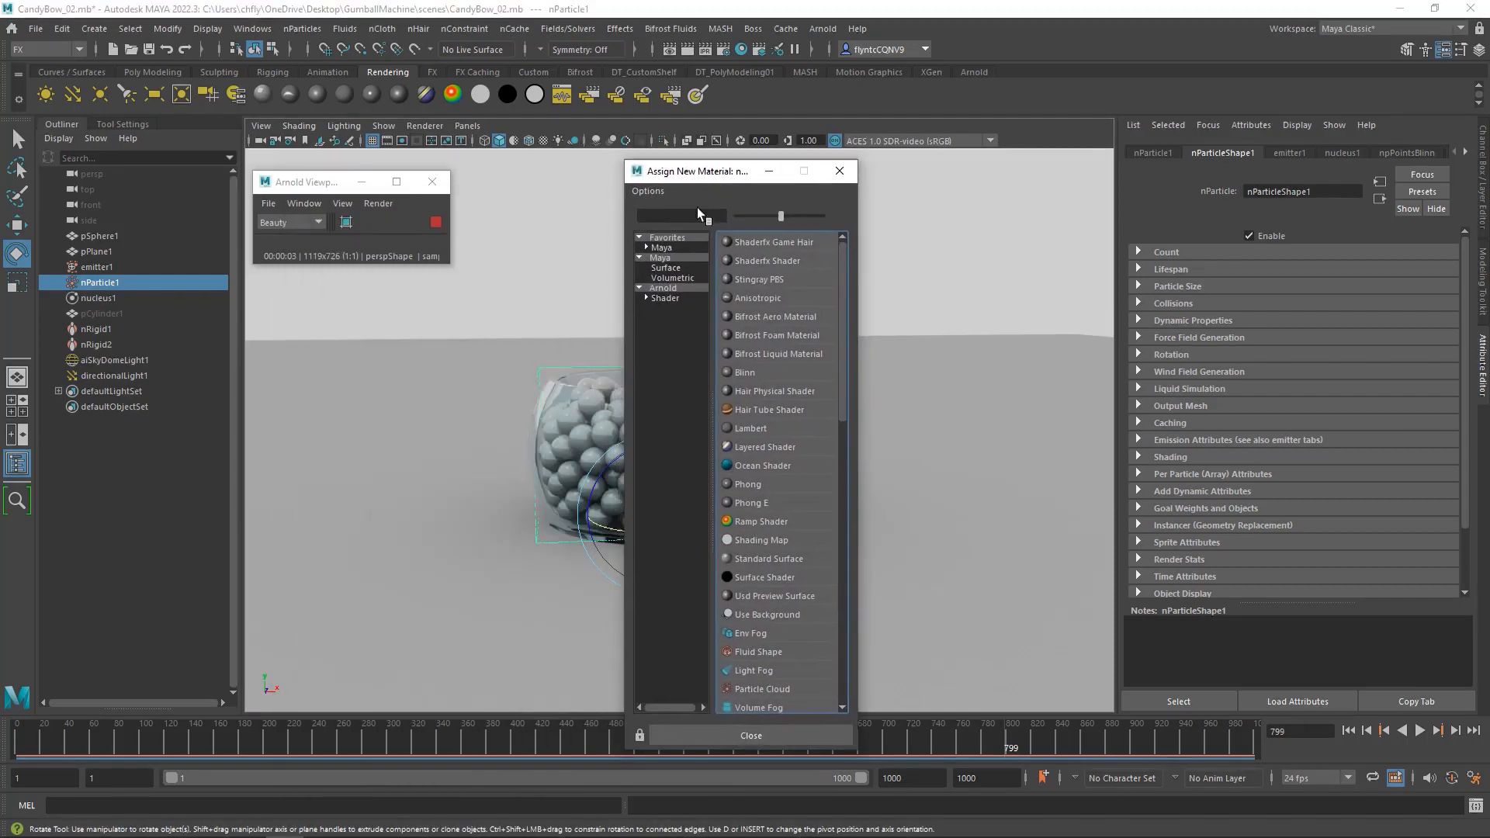
left_click(683, 287)
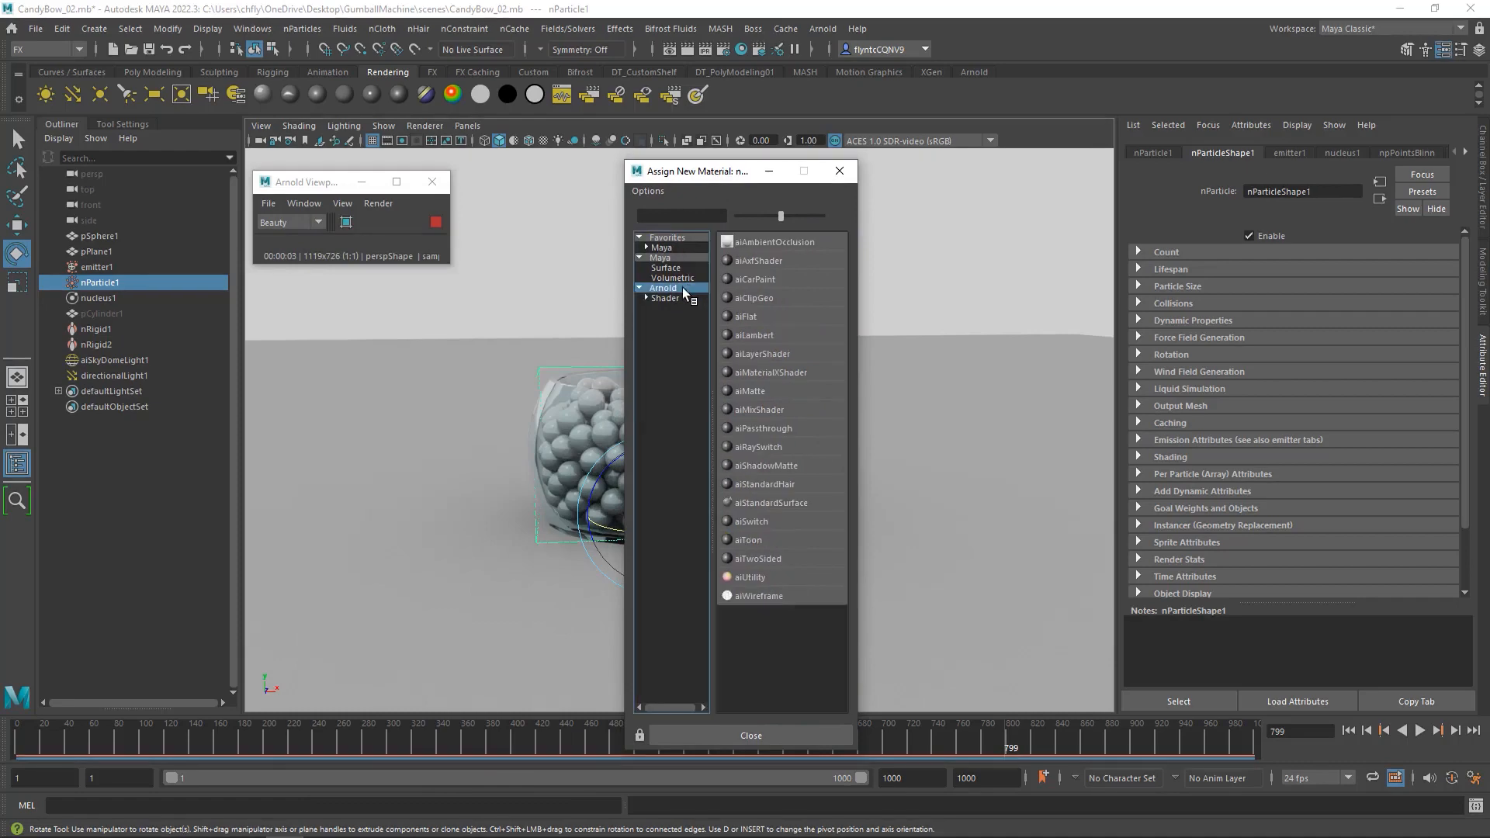
left_click(793, 482)
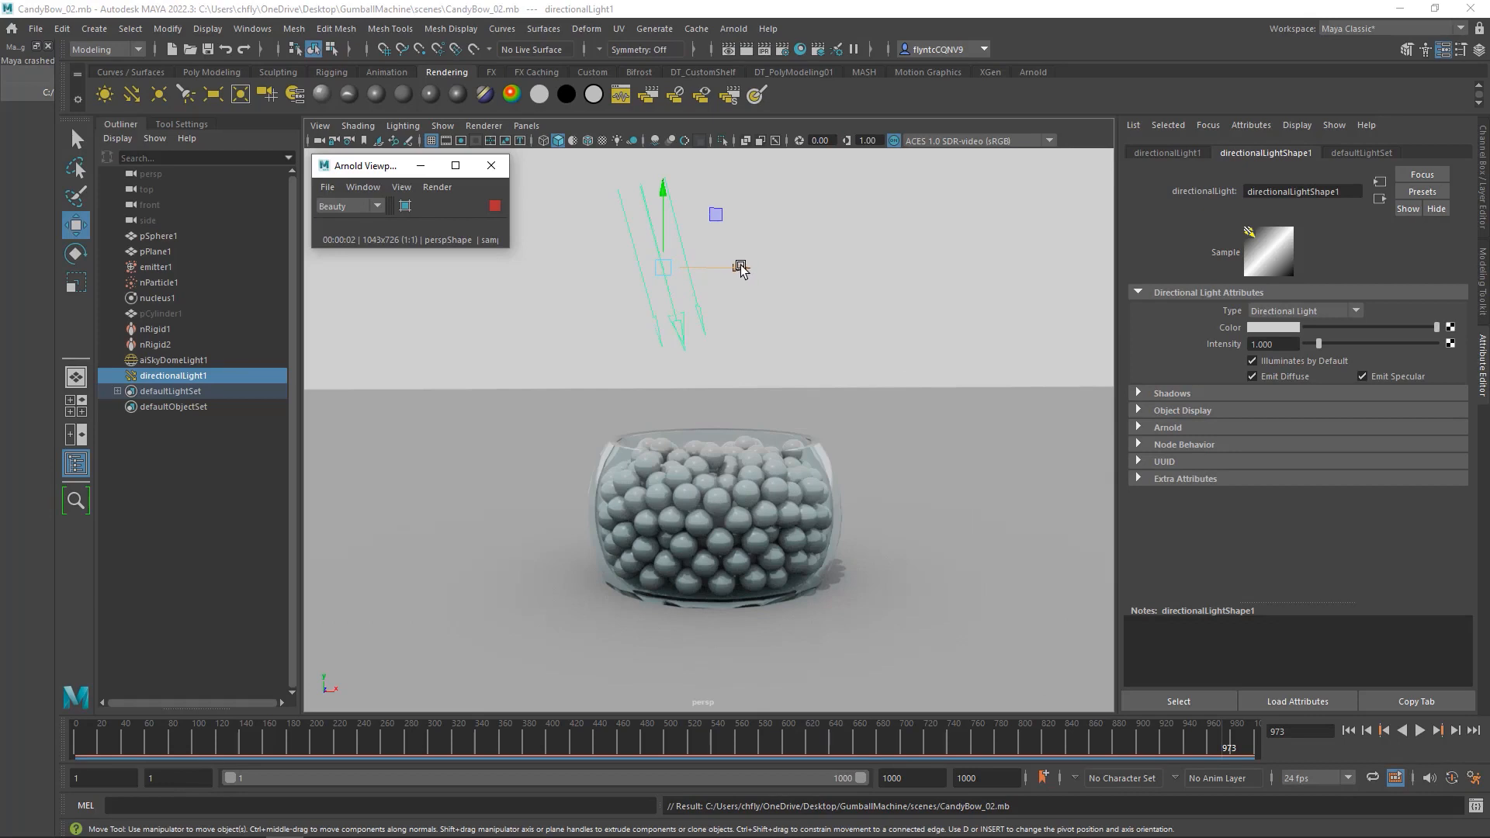
Step: Assign a new Arnold aiStandardSurface material to the nParticle1 gumballs
left_click(738, 268)
left_click(162, 284)
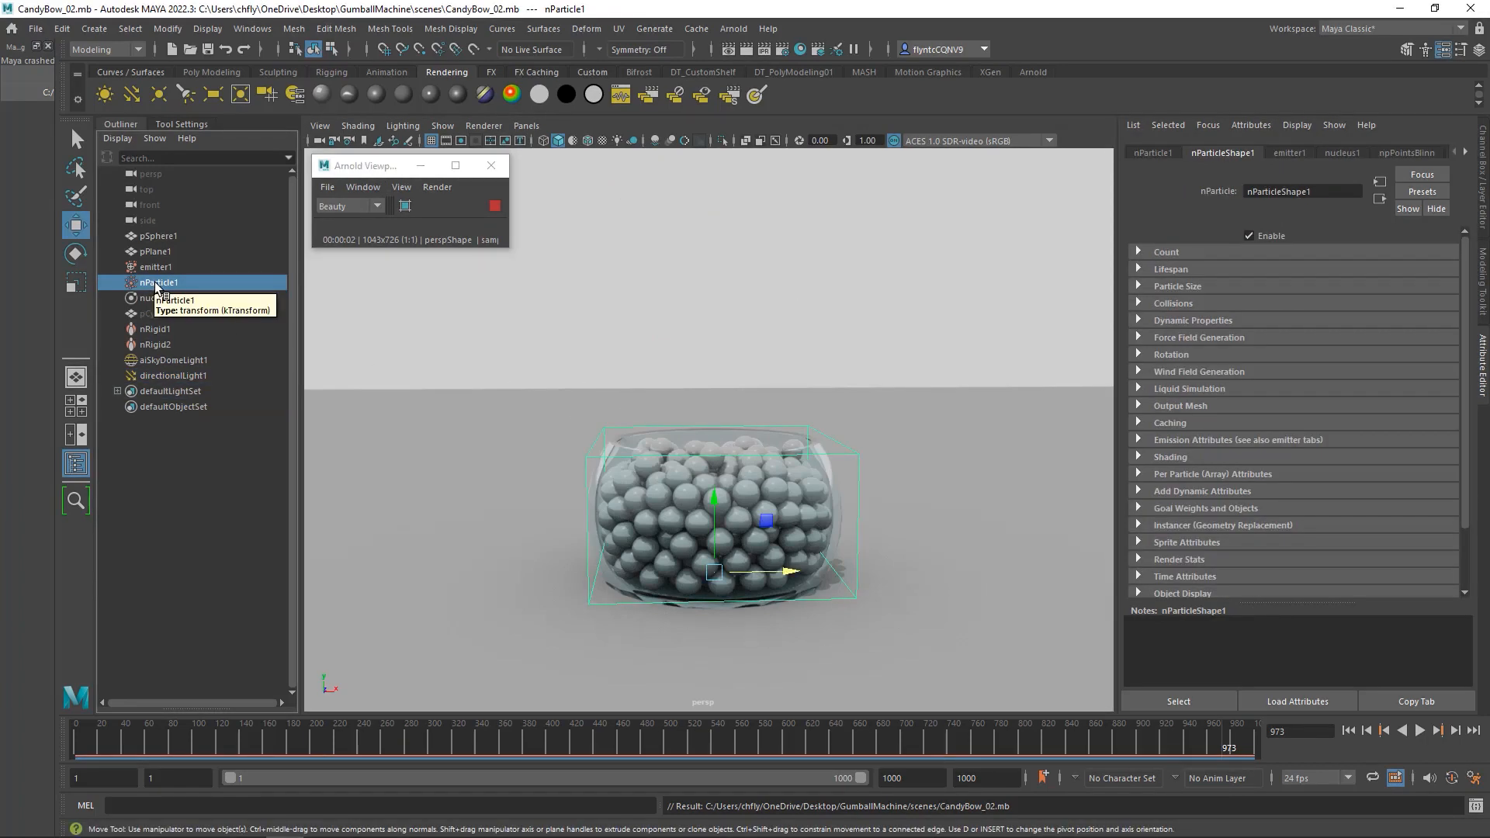
right_click(693, 220)
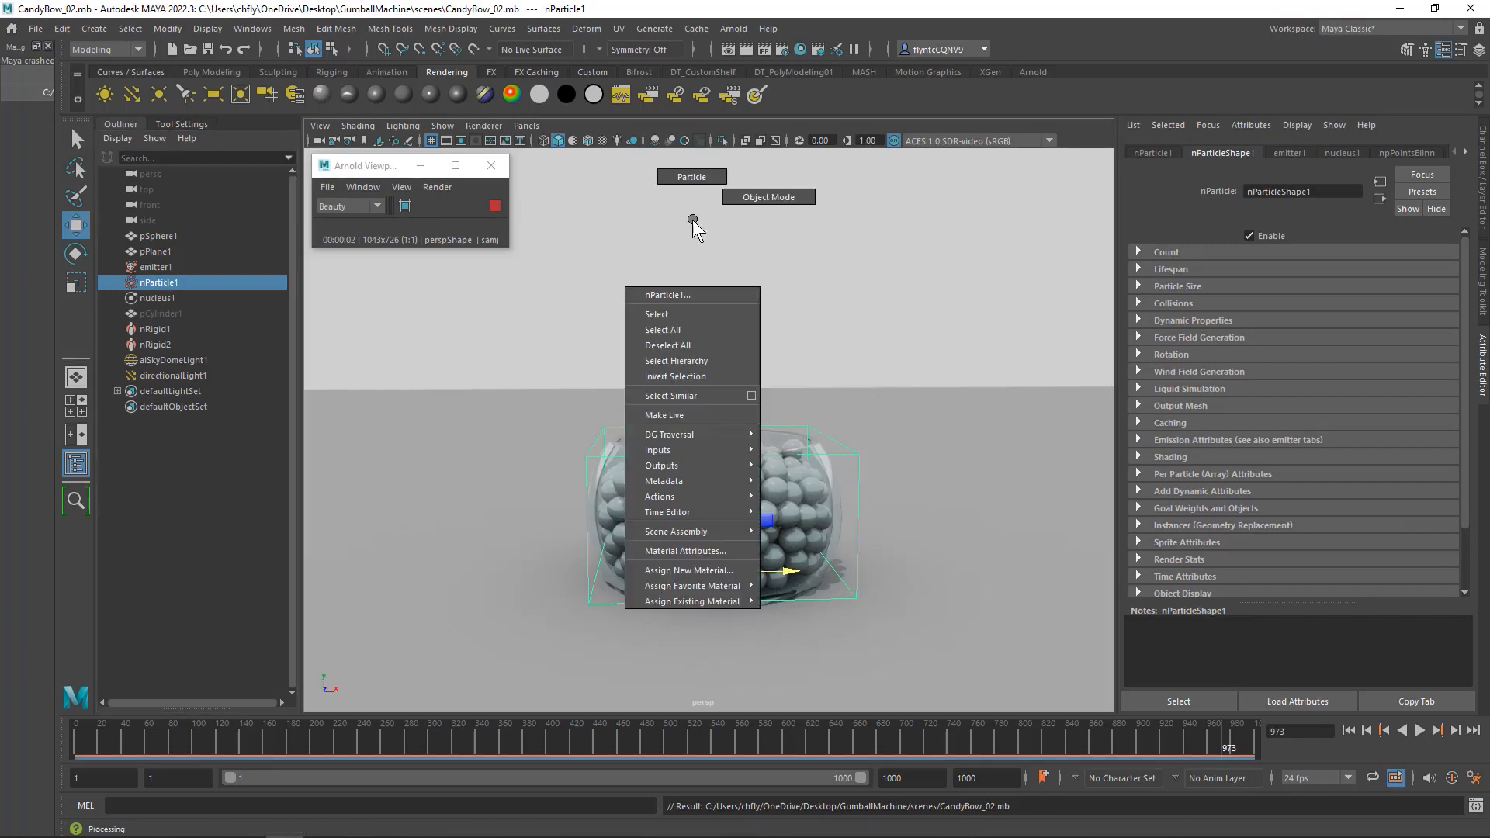
left_click(699, 571)
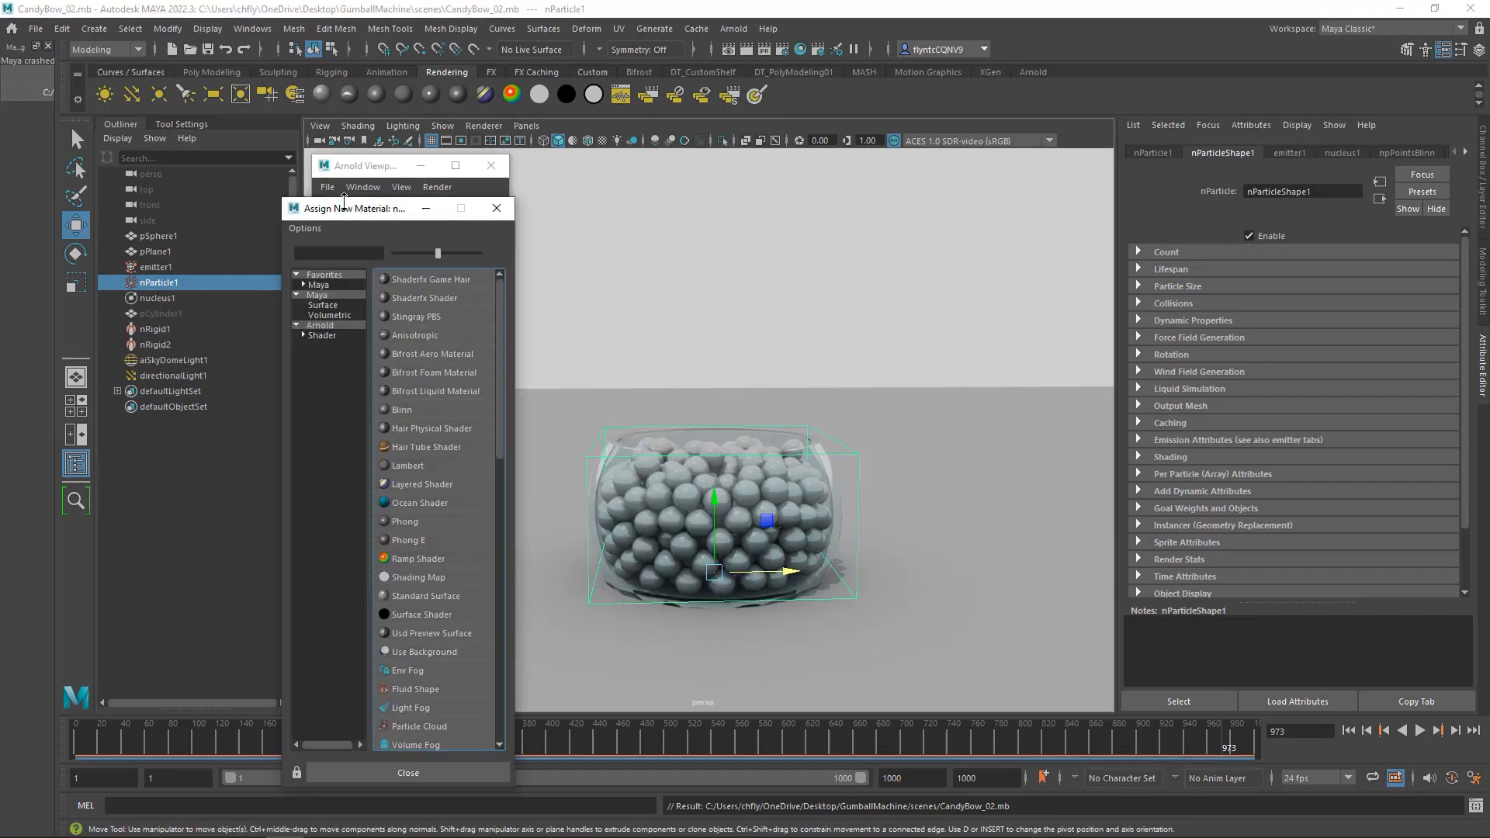
left_click_drag(402, 208, 687, 194)
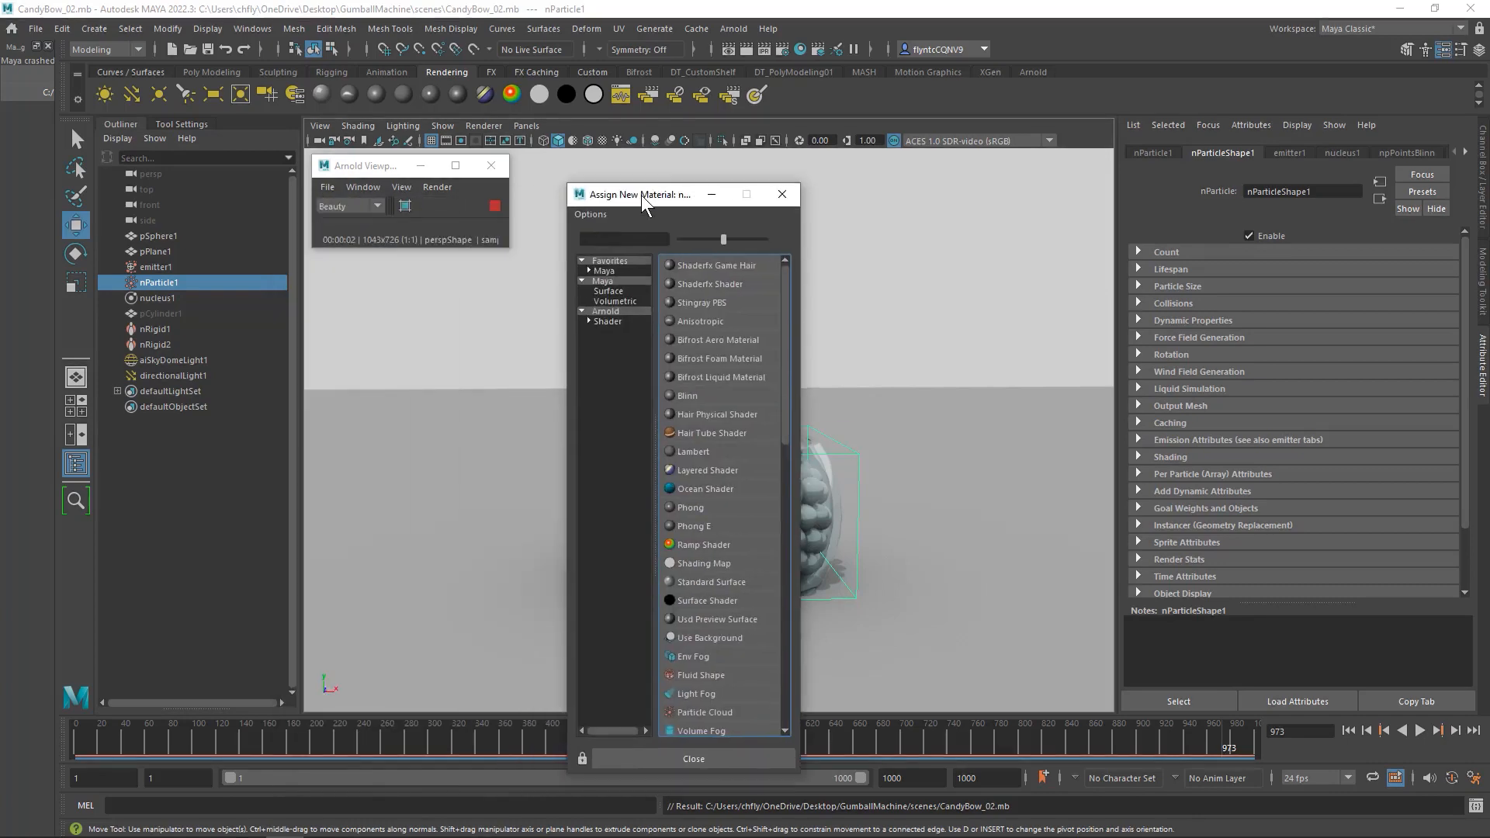
left_click(621, 311)
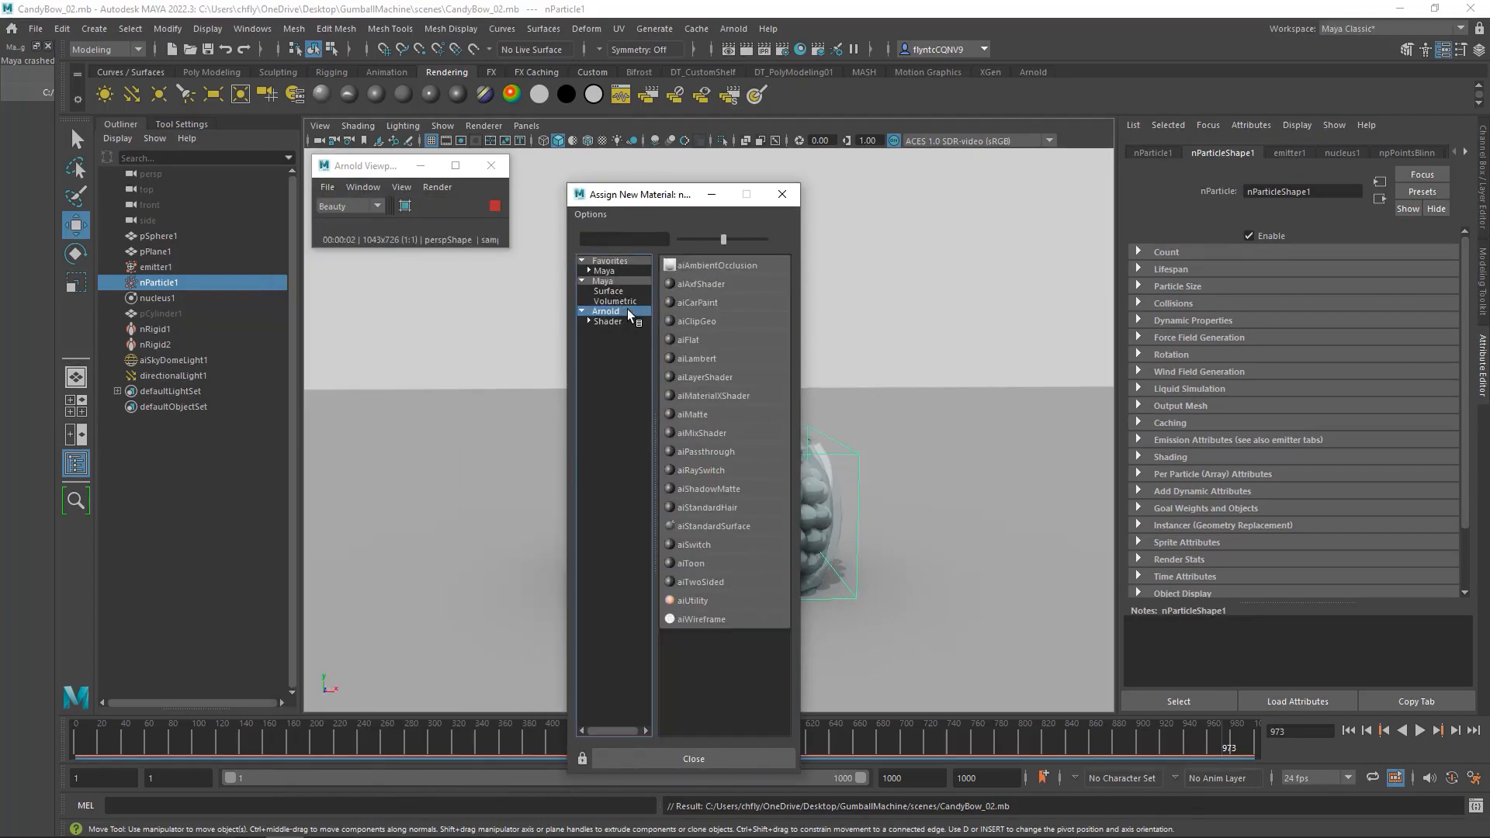
left_click(730, 526)
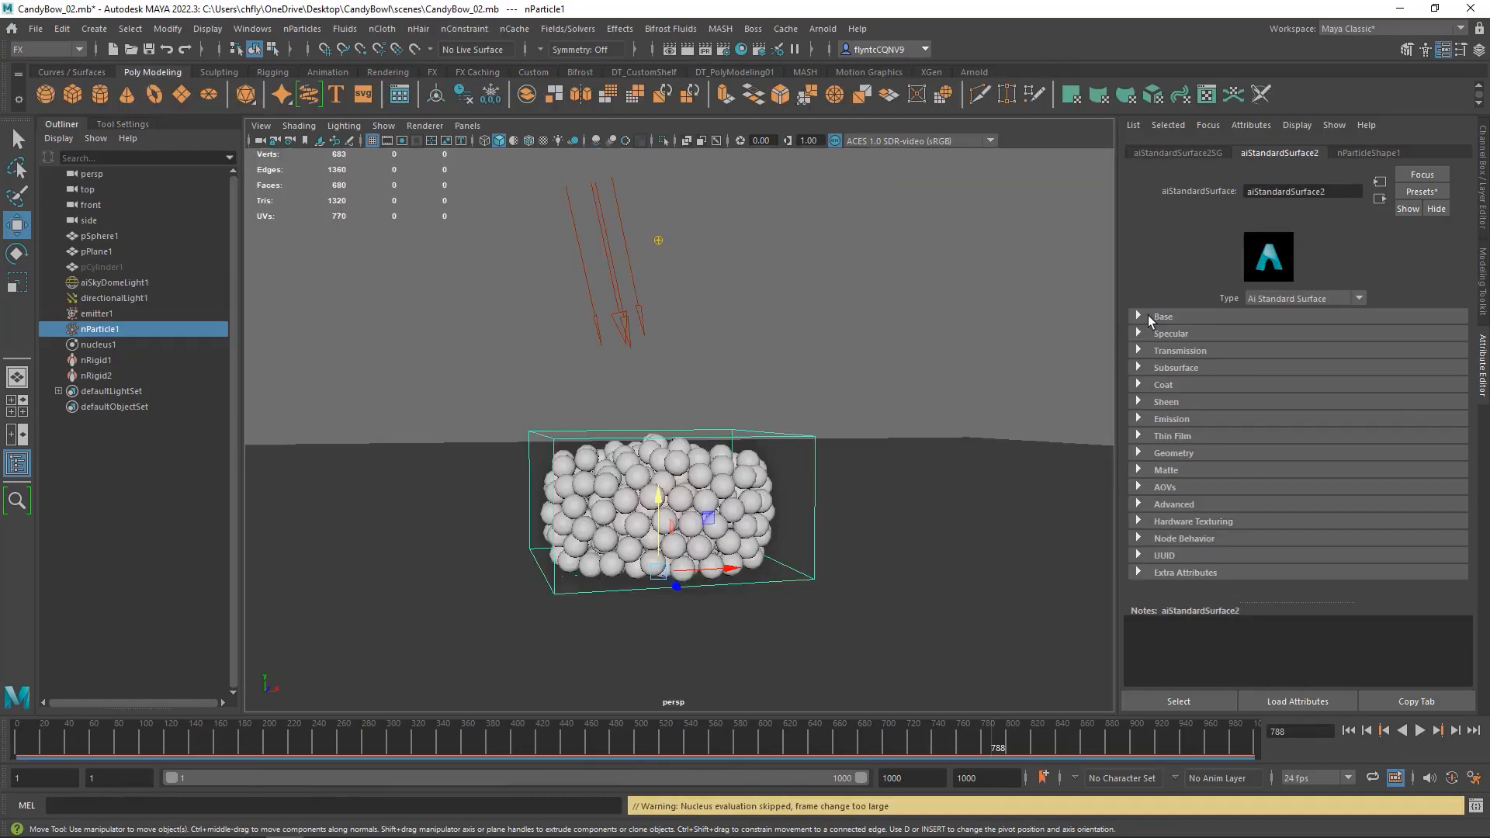
Step: Connect an aiColorJitter node to the base color of the gumballs' aiStandardSurface material
left_click(1140, 317)
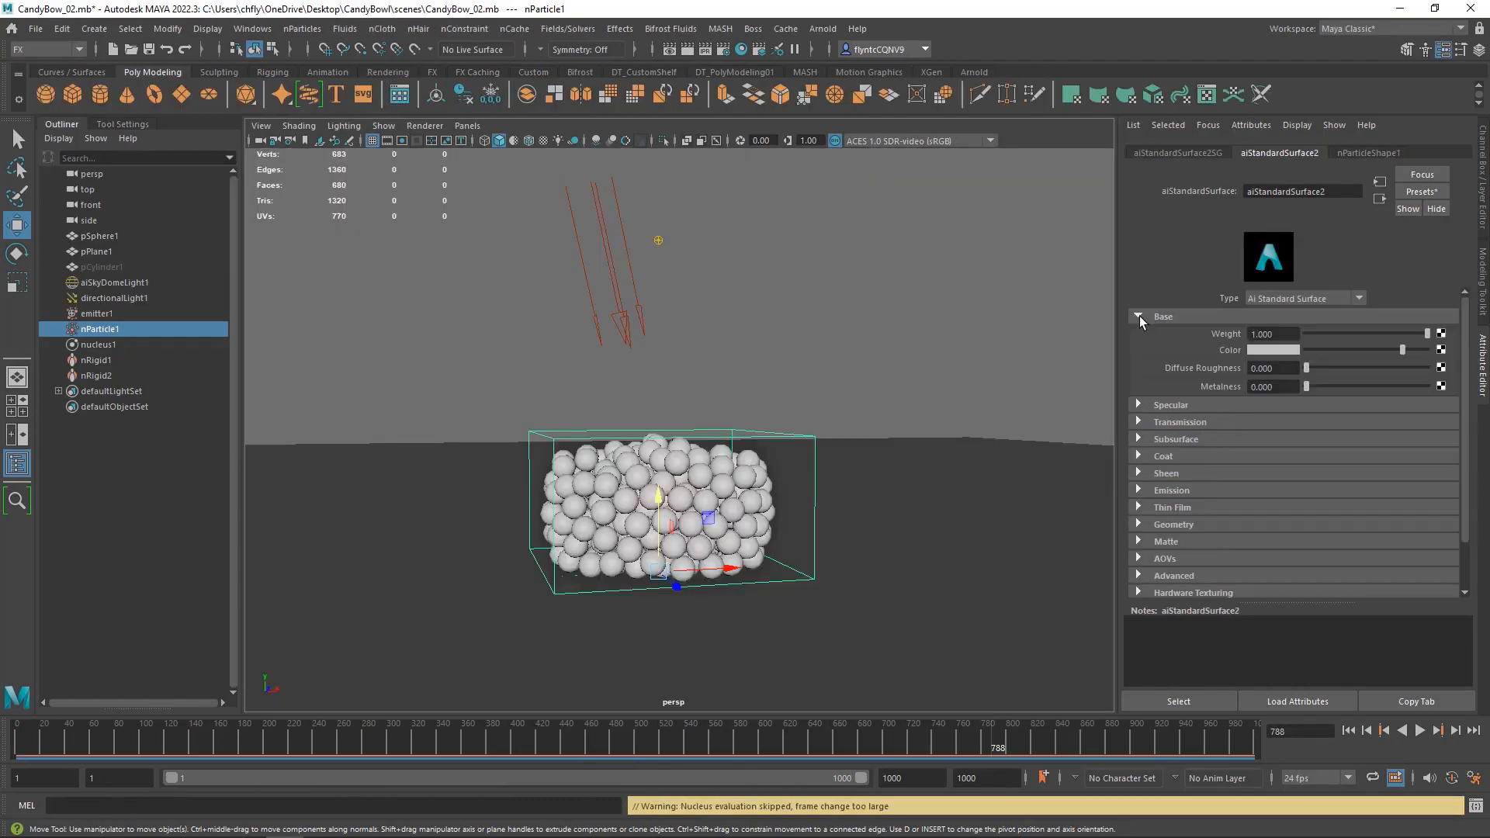
left_click(1441, 350)
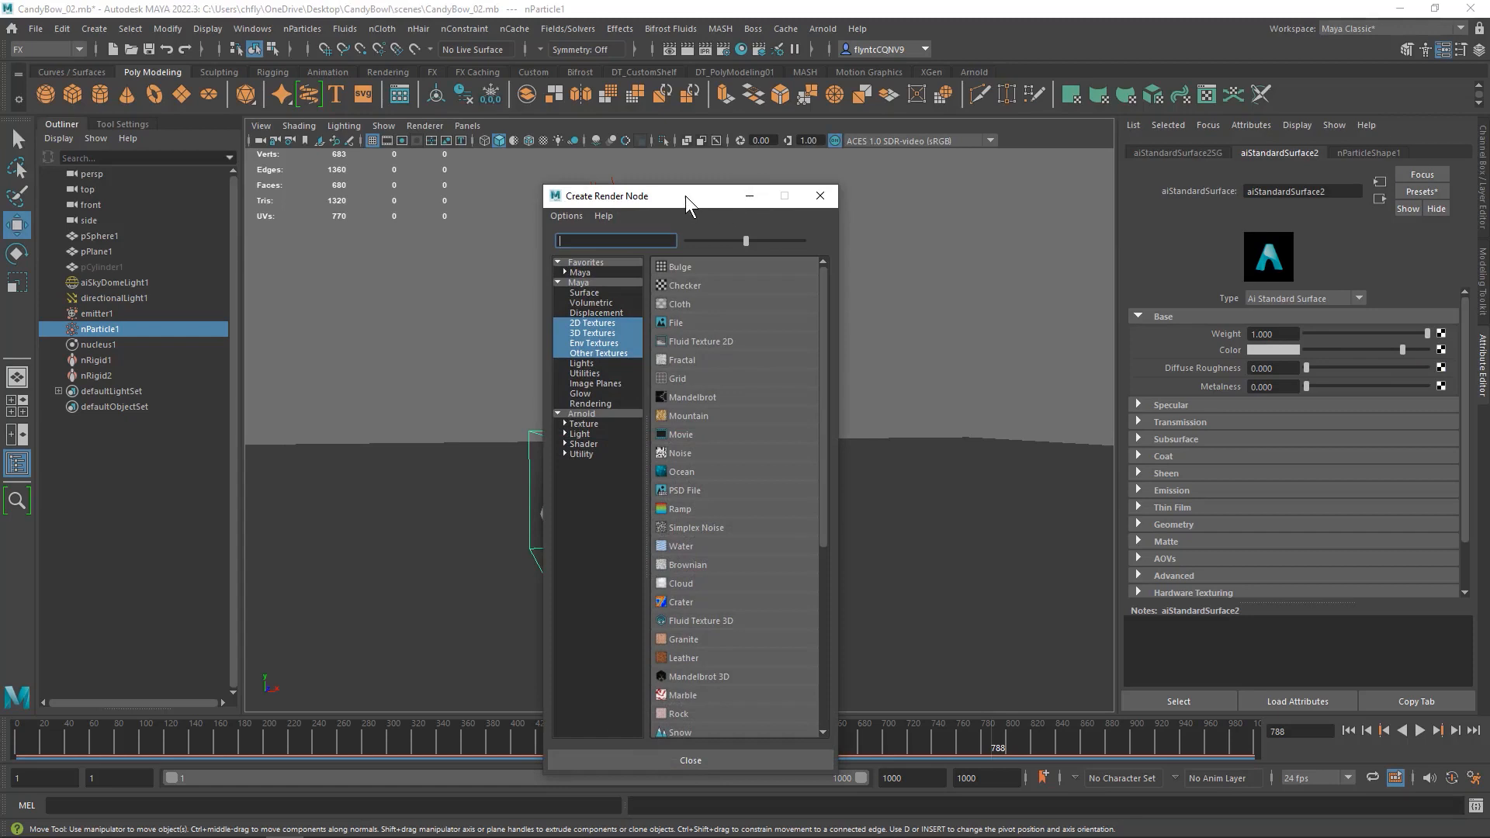
left_click_drag(678, 202, 679, 174)
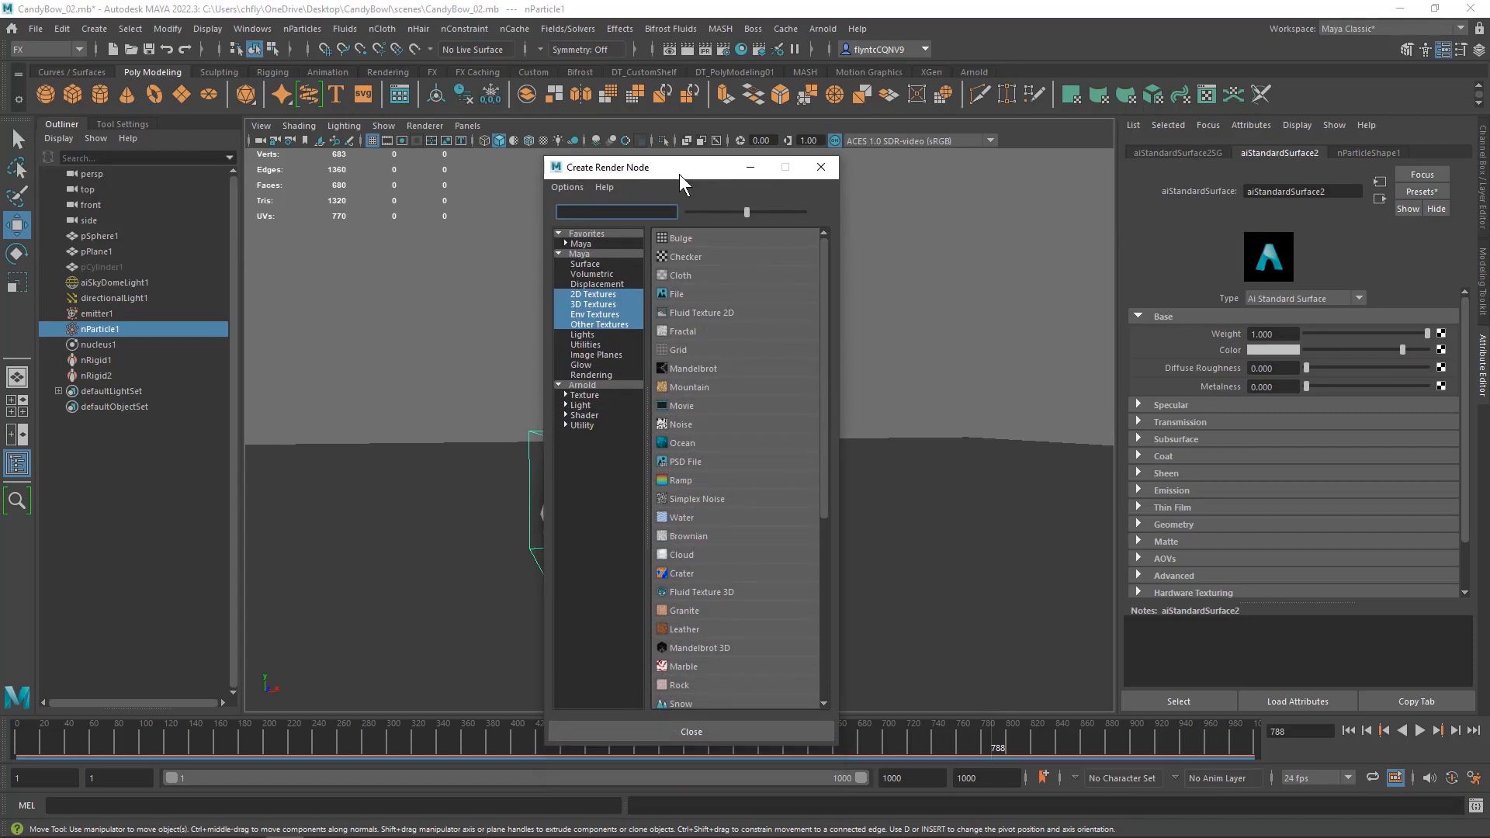
left_click(597, 384)
left_click(597, 212)
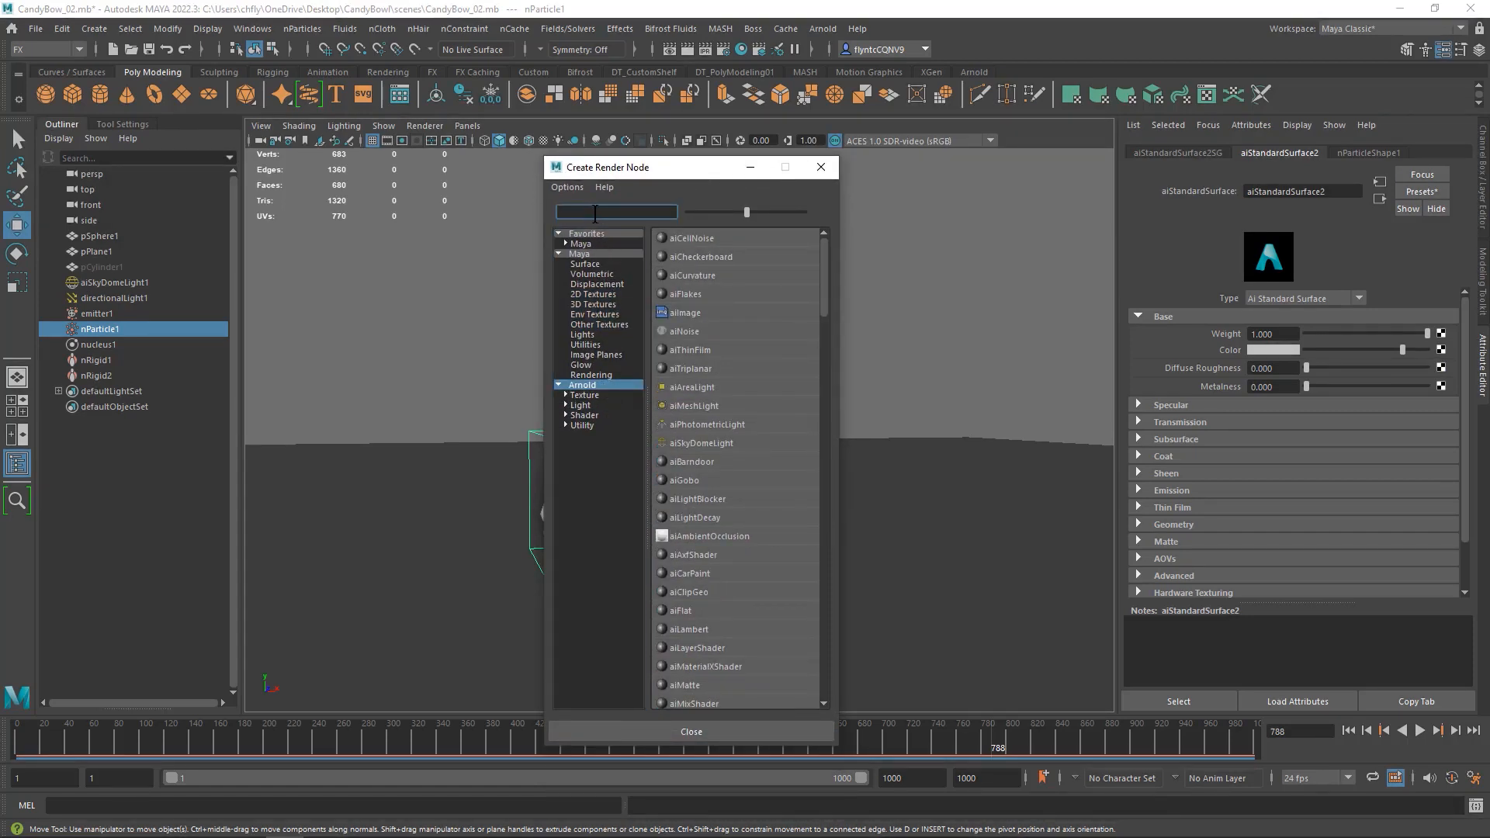
type("jitter")
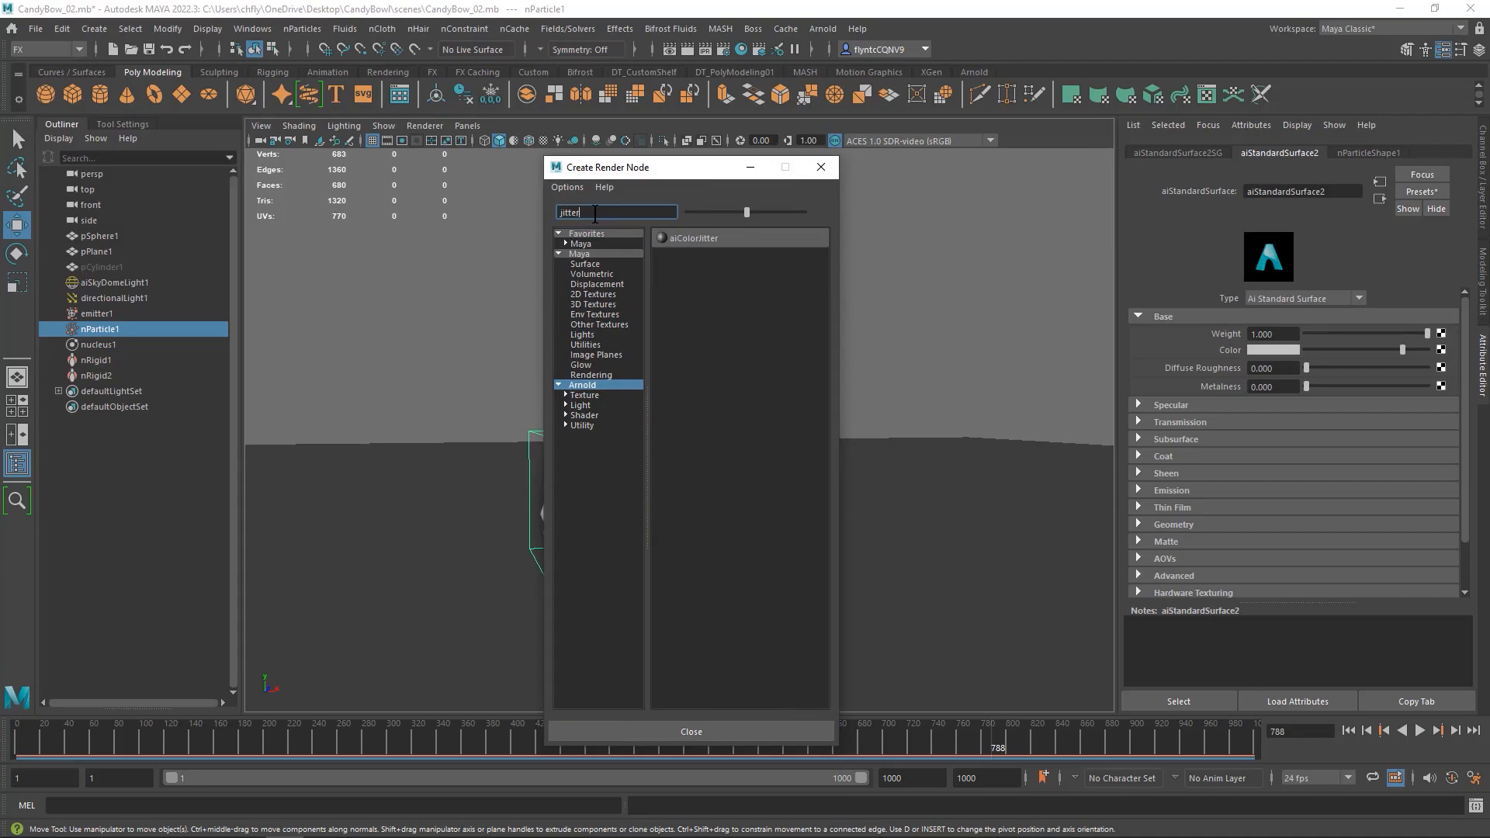
left_click(737, 237)
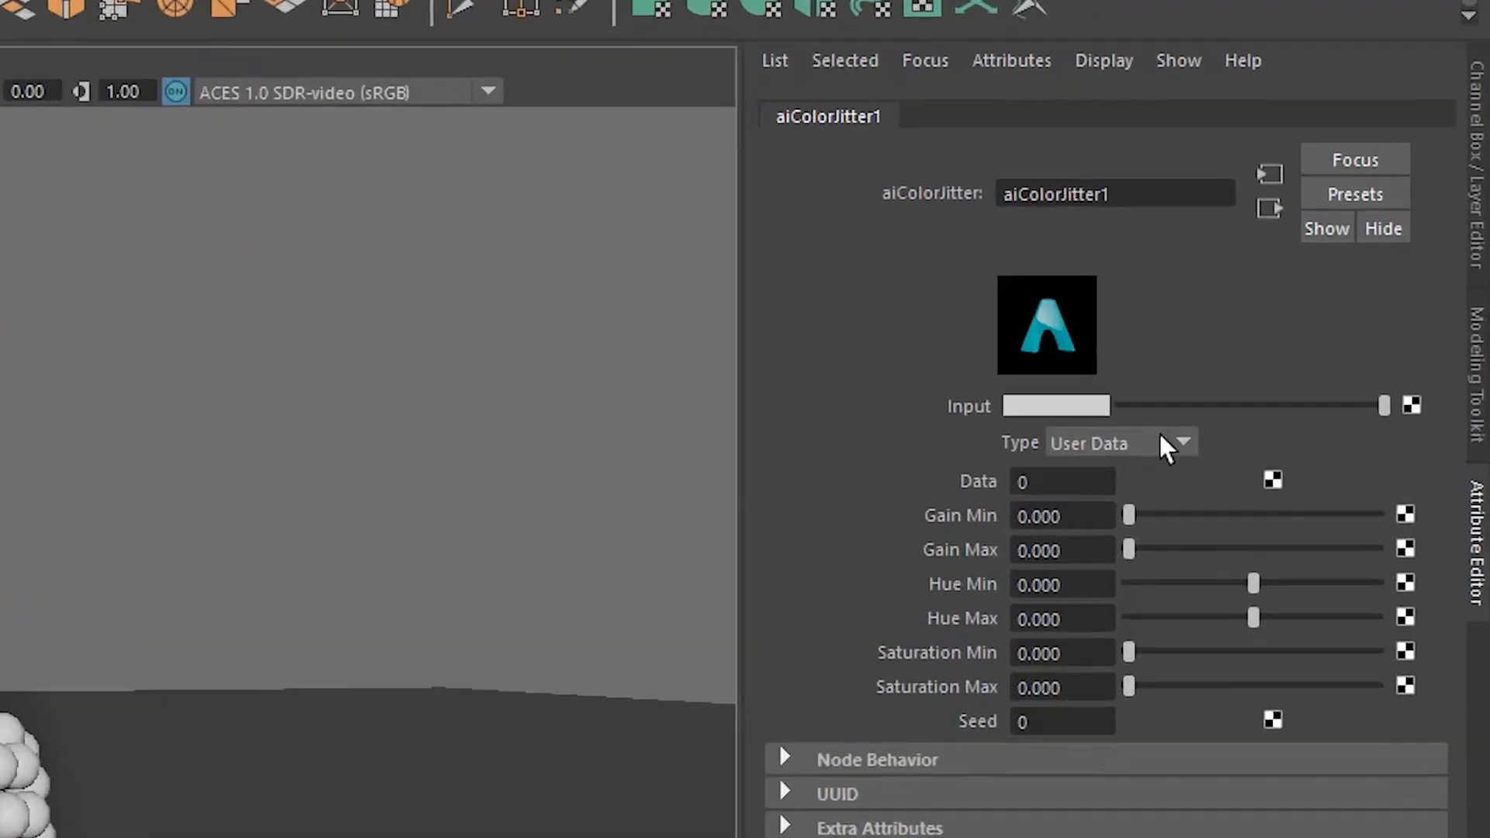
Step: Set the color jitter's type to Face and start a live Arnold render in the viewport
left_click(1336, 316)
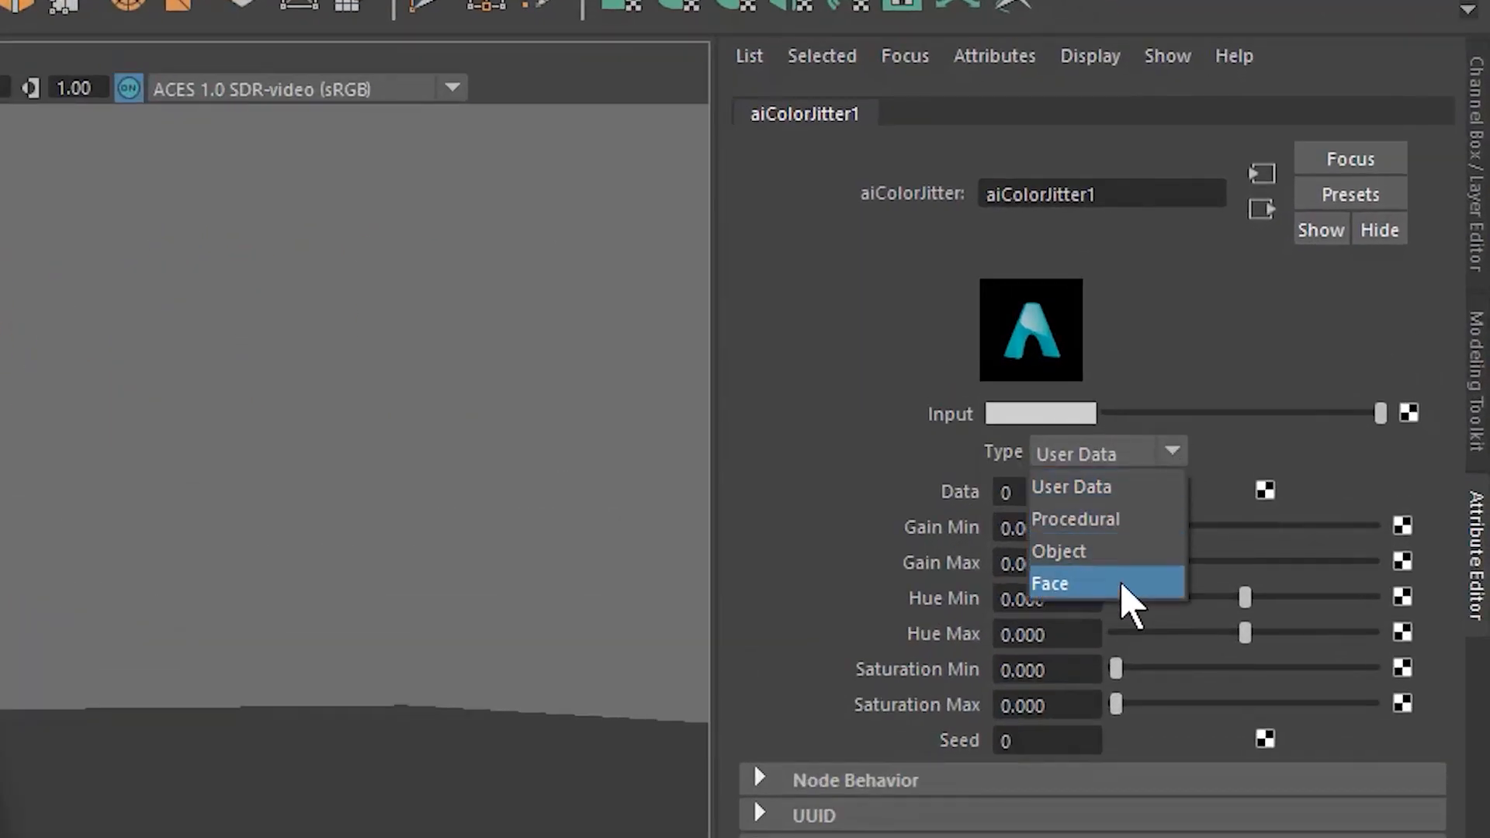
left_click(1129, 588)
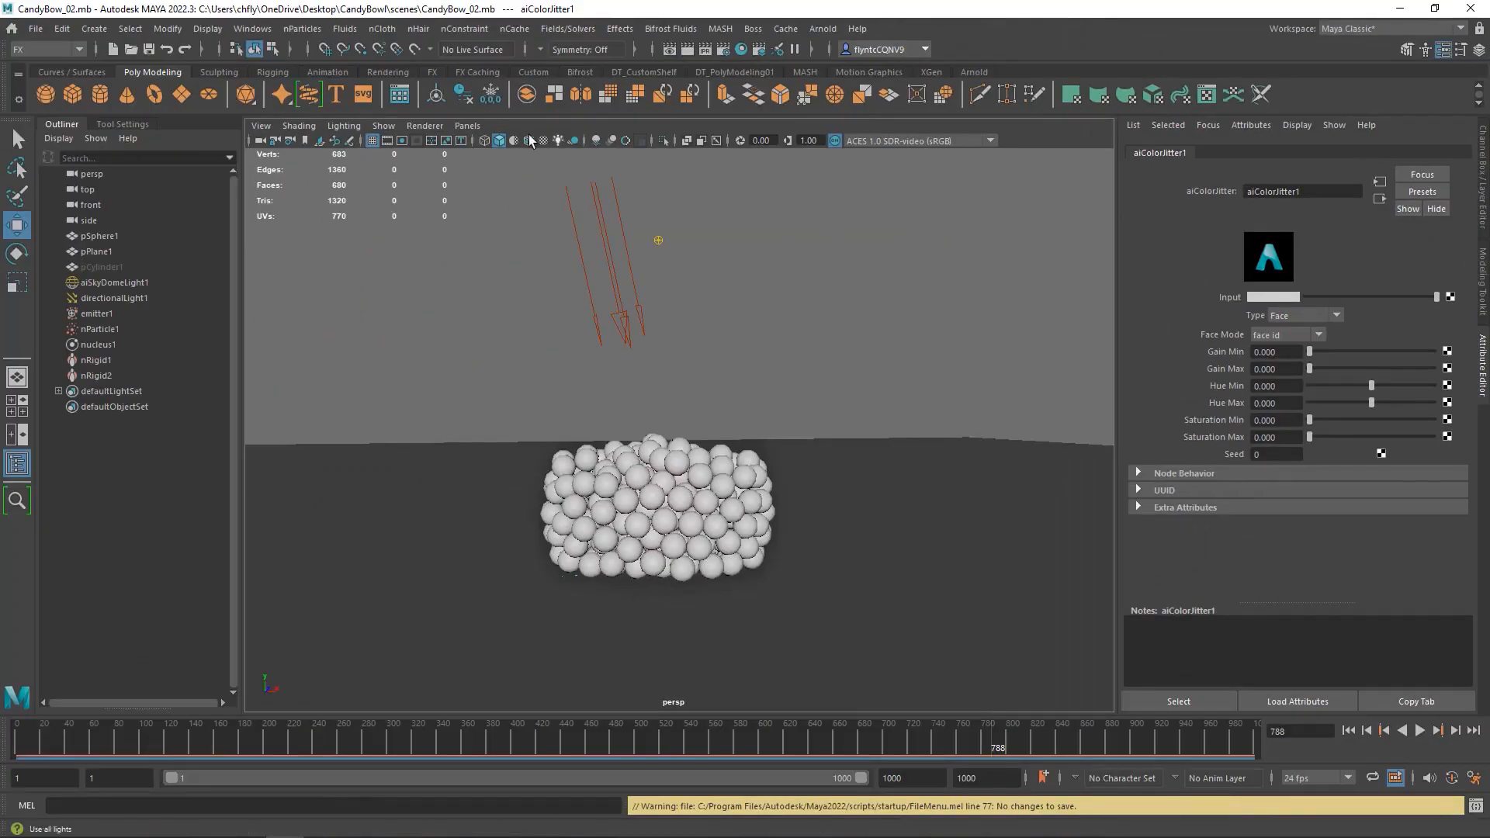
left_click(425, 127)
left_click(465, 166)
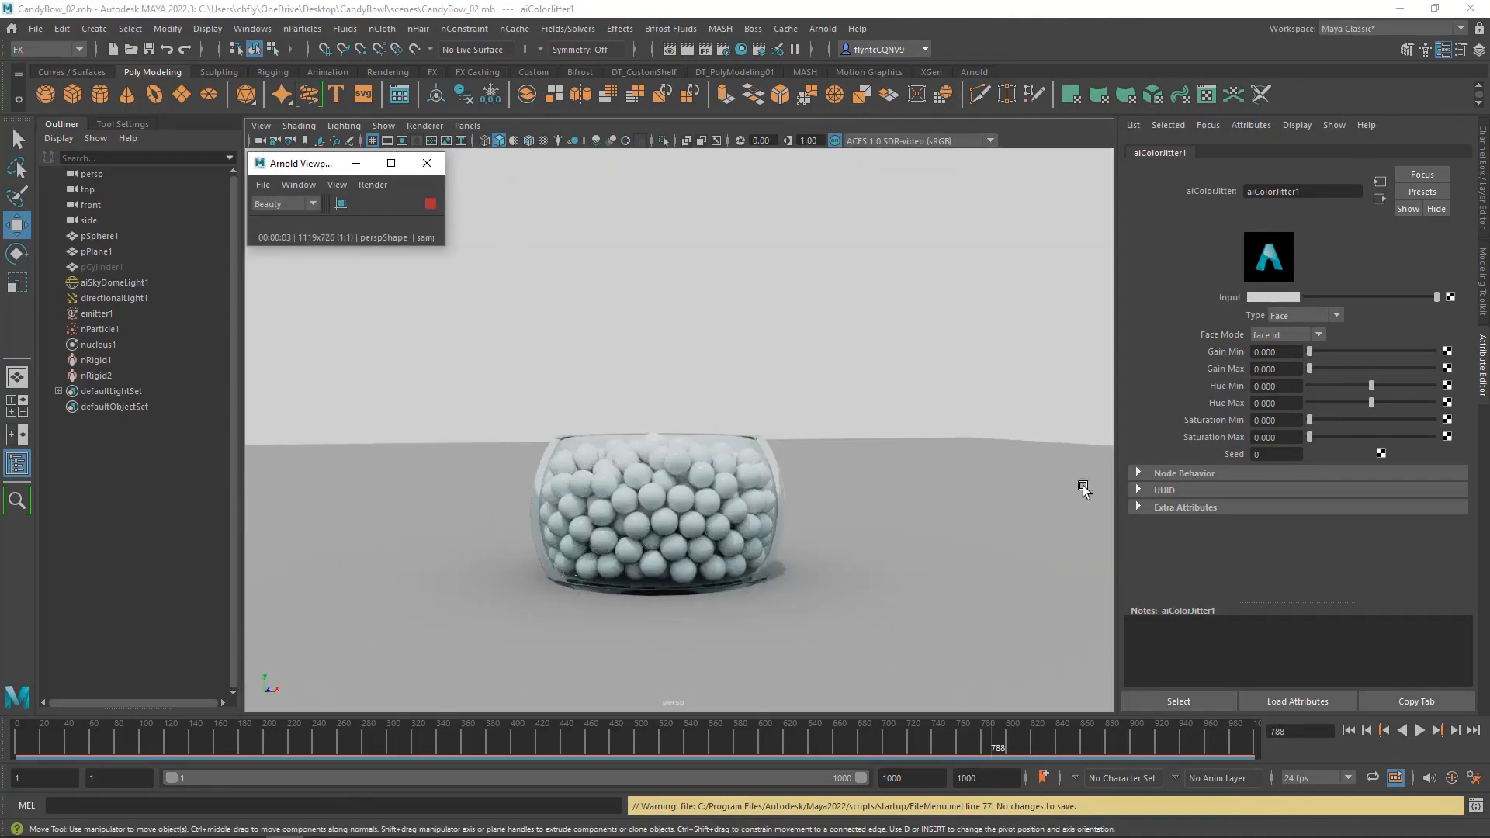
Step: Set the color jitter's input color to red, with Hue Min about 0.899 and Hue Max -1.000, to vary the gumball colors
left_click(1270, 295)
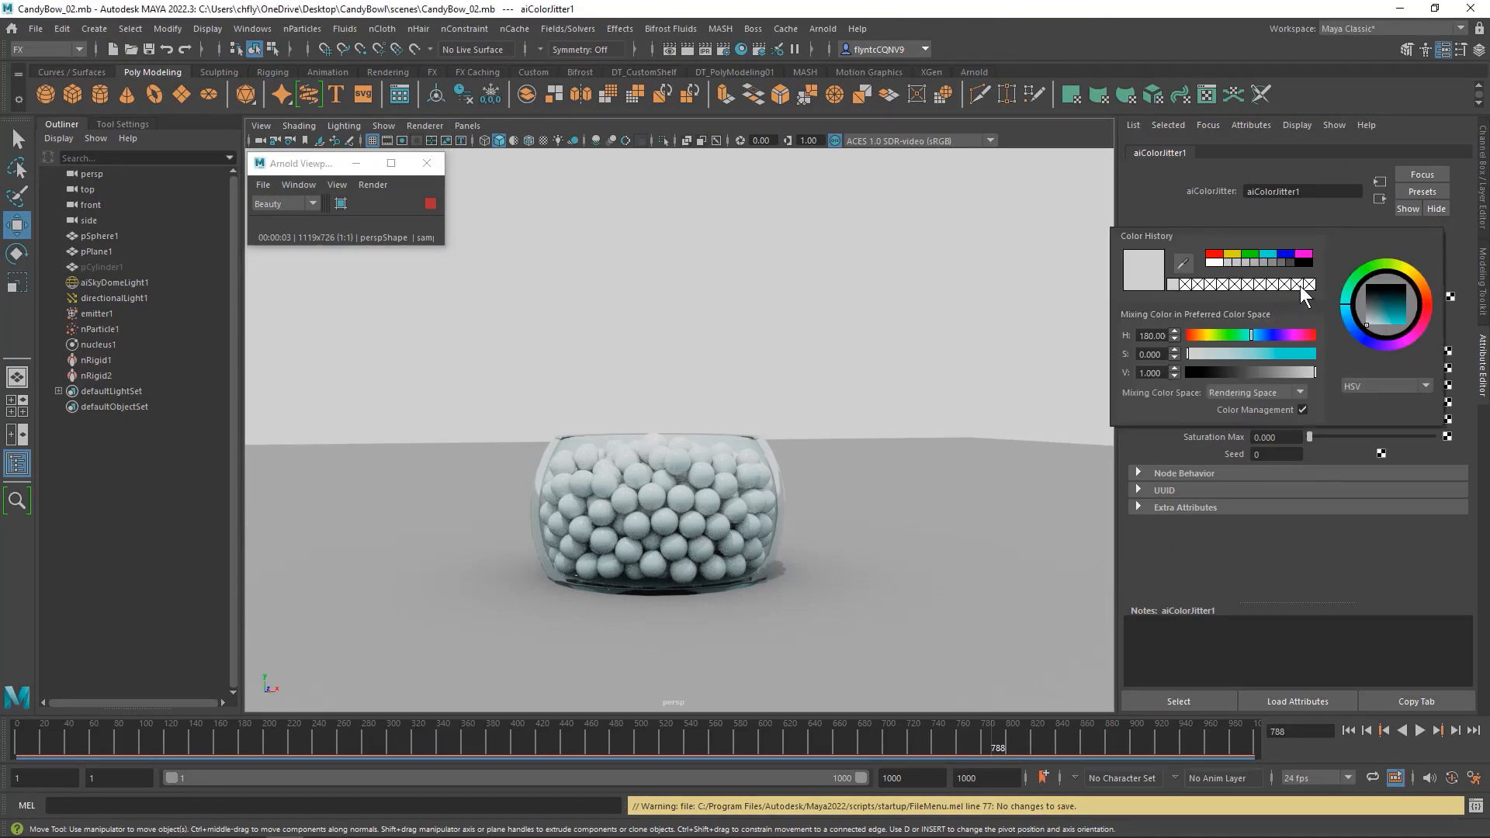
left_click(1214, 254)
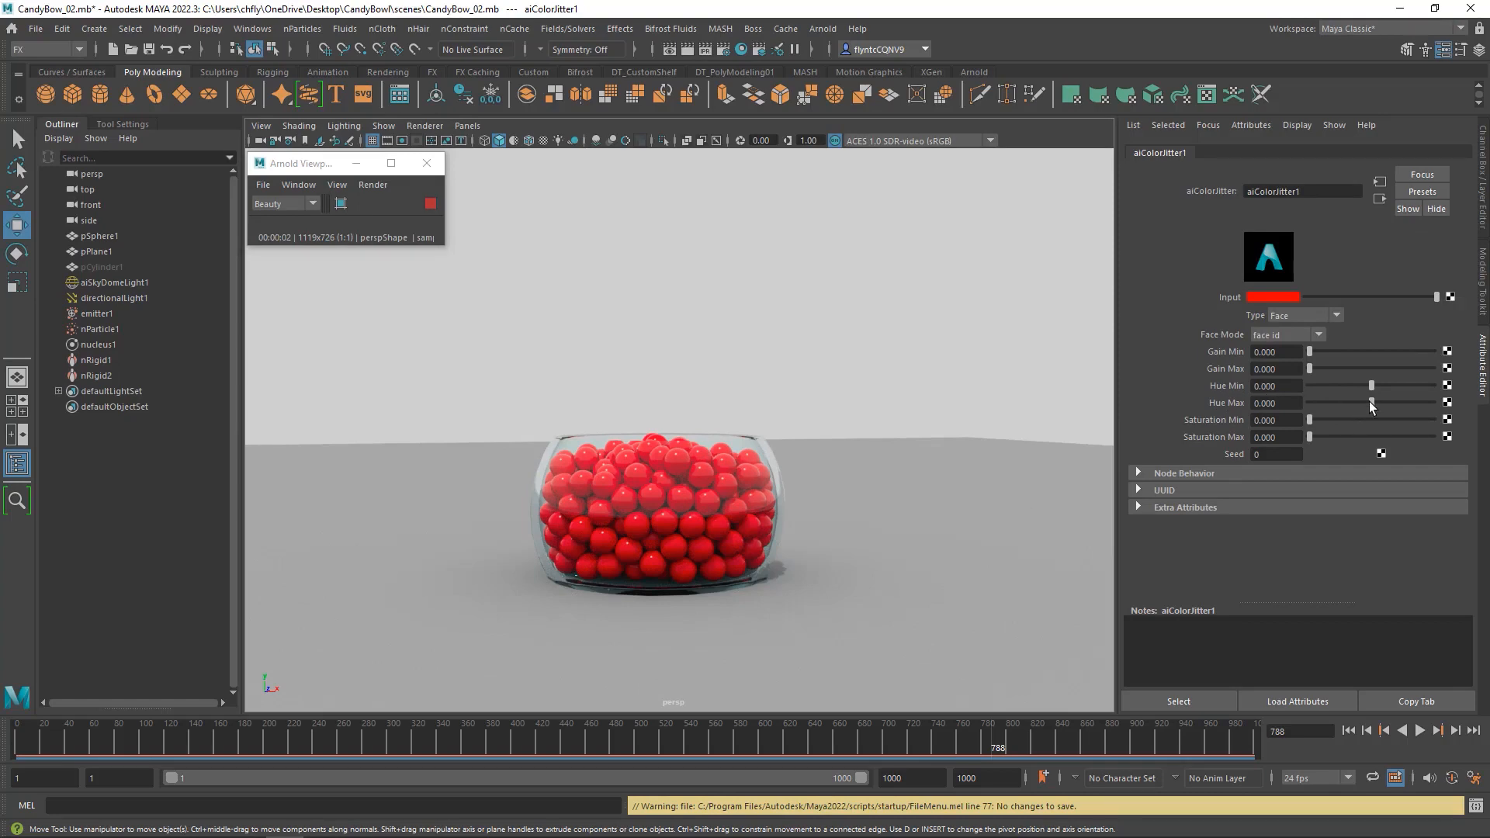
left_click_drag(1369, 402, 1423, 388)
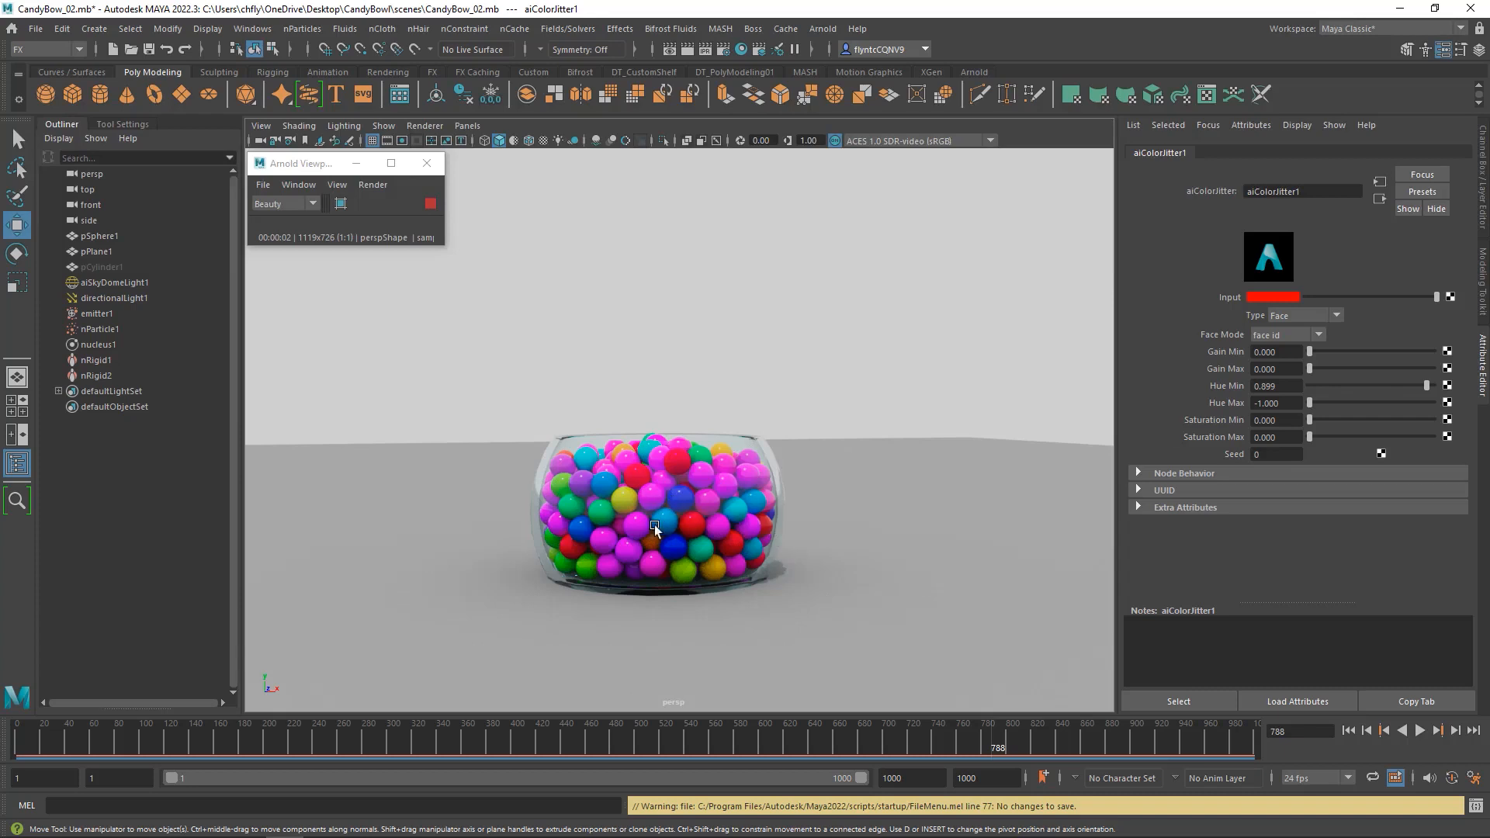
Step: Remove the saturation from the color jitter's red input color to make it white
left_click(1270, 296)
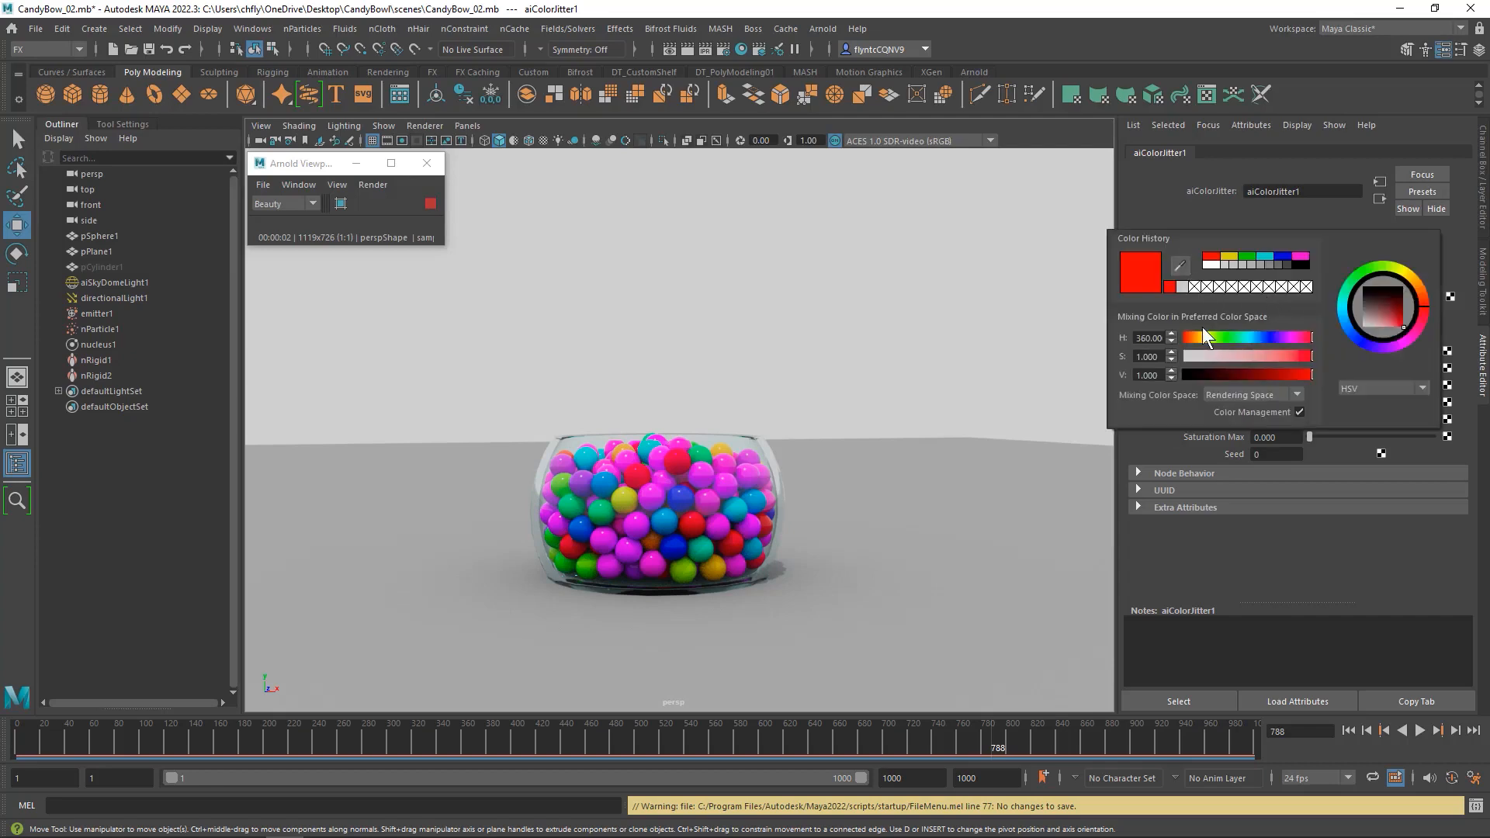
left_click_drag(1310, 351, 1178, 361)
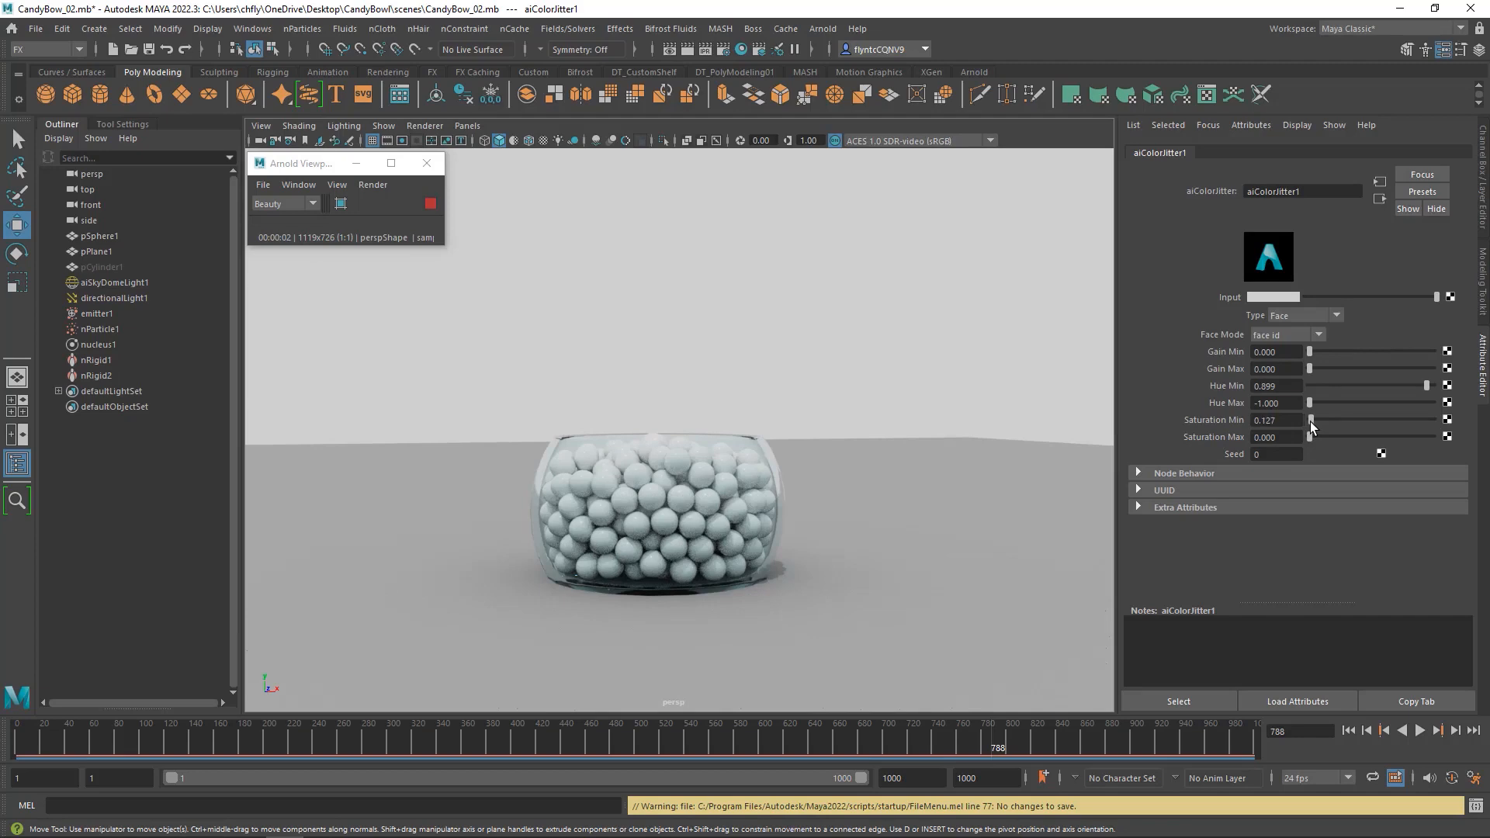
Step: Set the color jitter's Saturation Min to about 2.848 to give the gumballs vivid random colors
left_click_drag(1310, 421, 1348, 421)
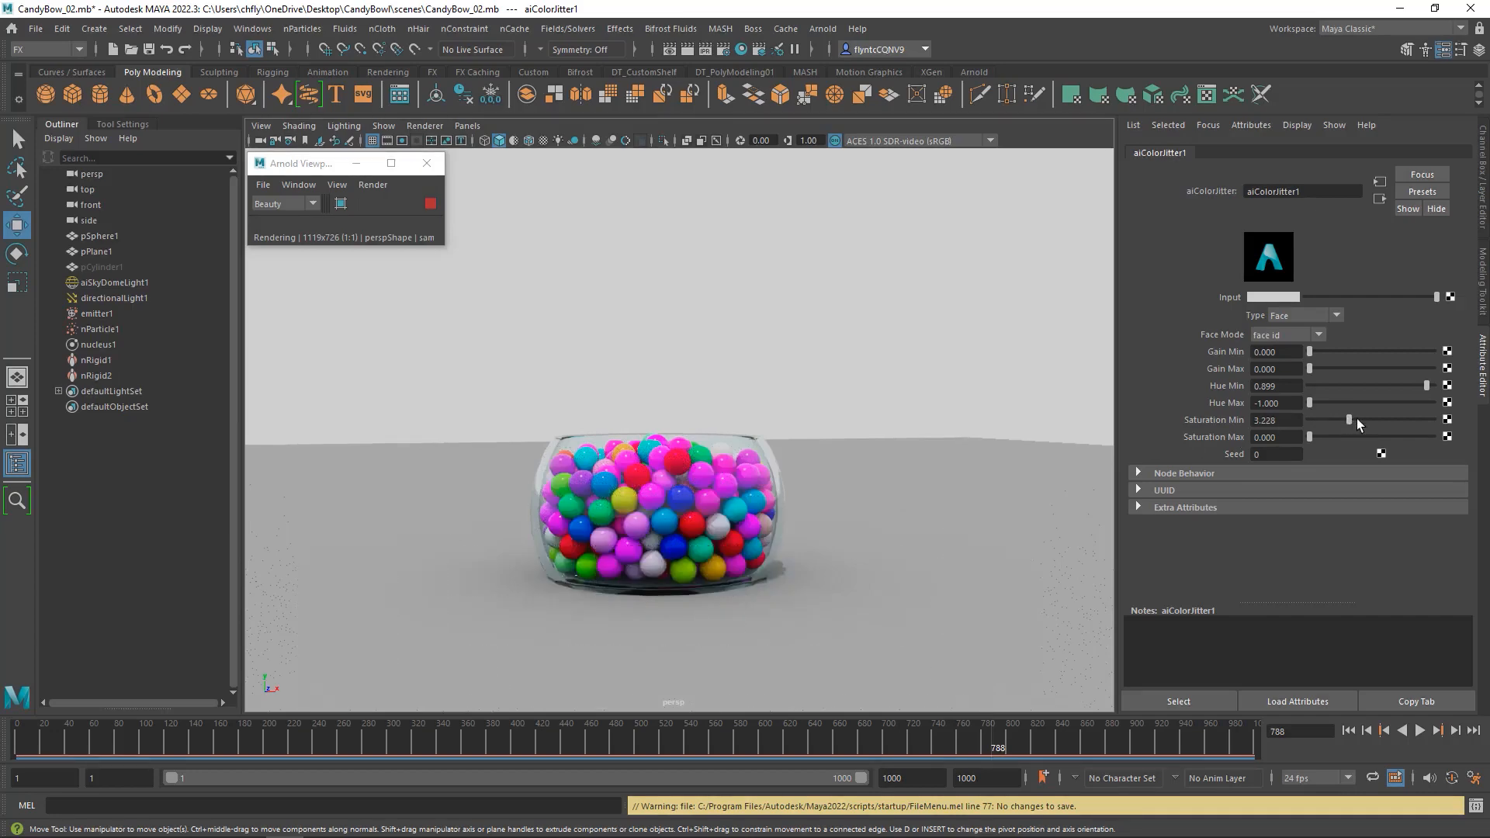
mouse_move(1350, 419)
left_mouse_down()
mouse_move(1456, 419)
mouse_move(1325, 420)
left_mouse_up()
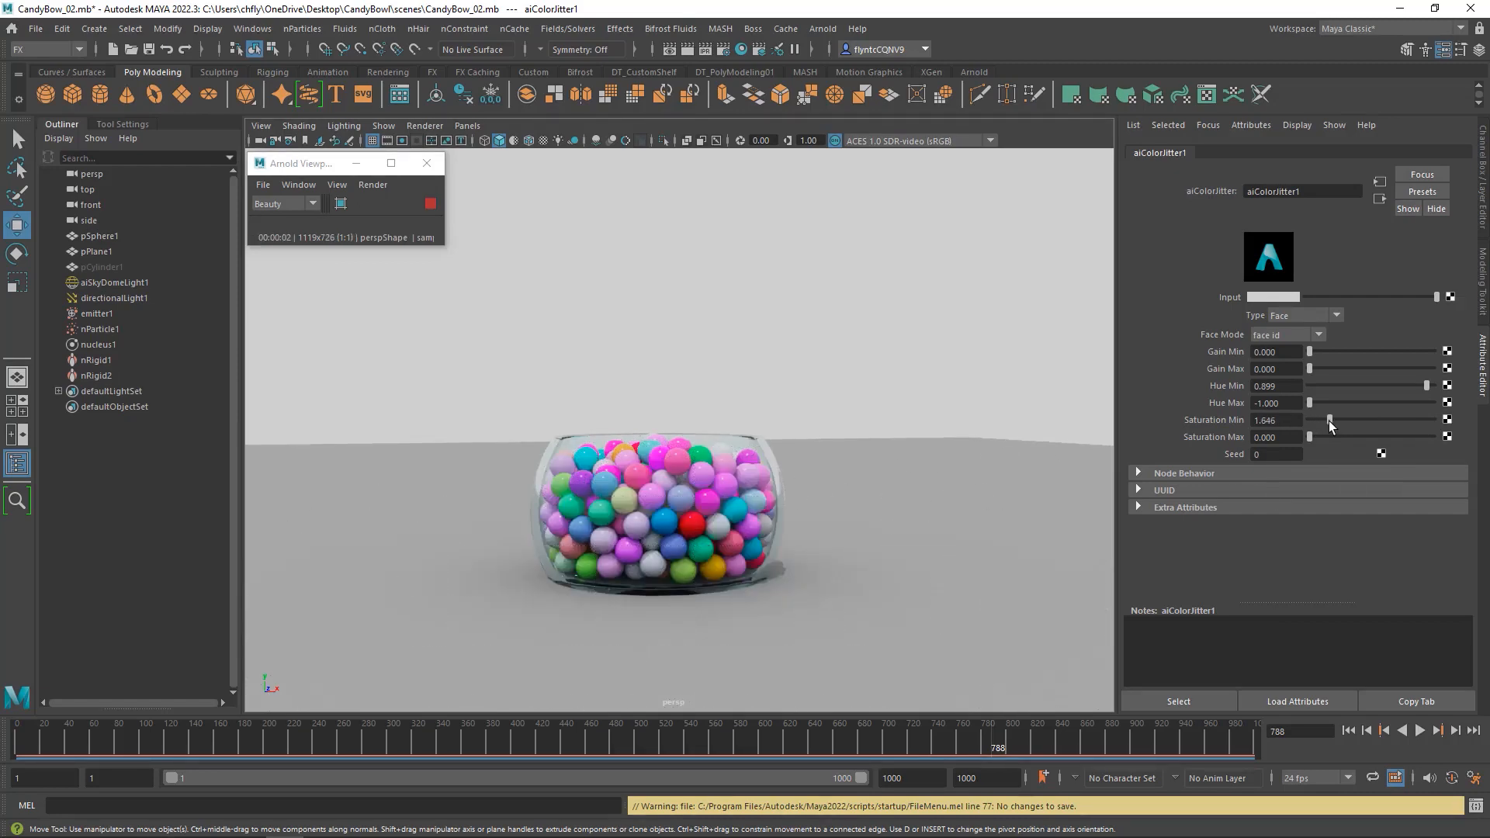
left_click_drag(1328, 421, 1343, 420)
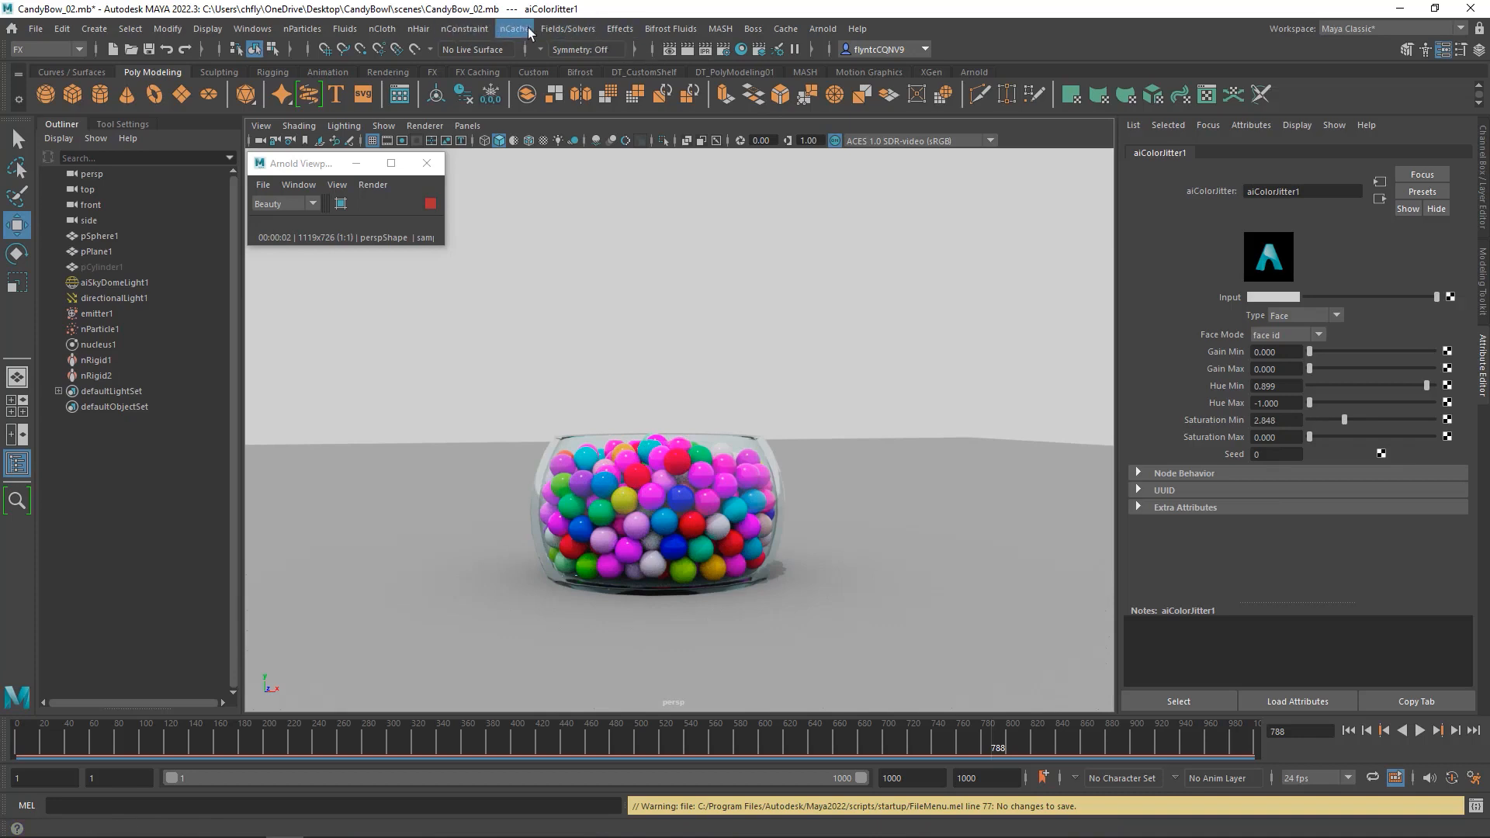
Step: Set the render output's image format to jpeg and its image size preset to HD_720
left_click(721, 50)
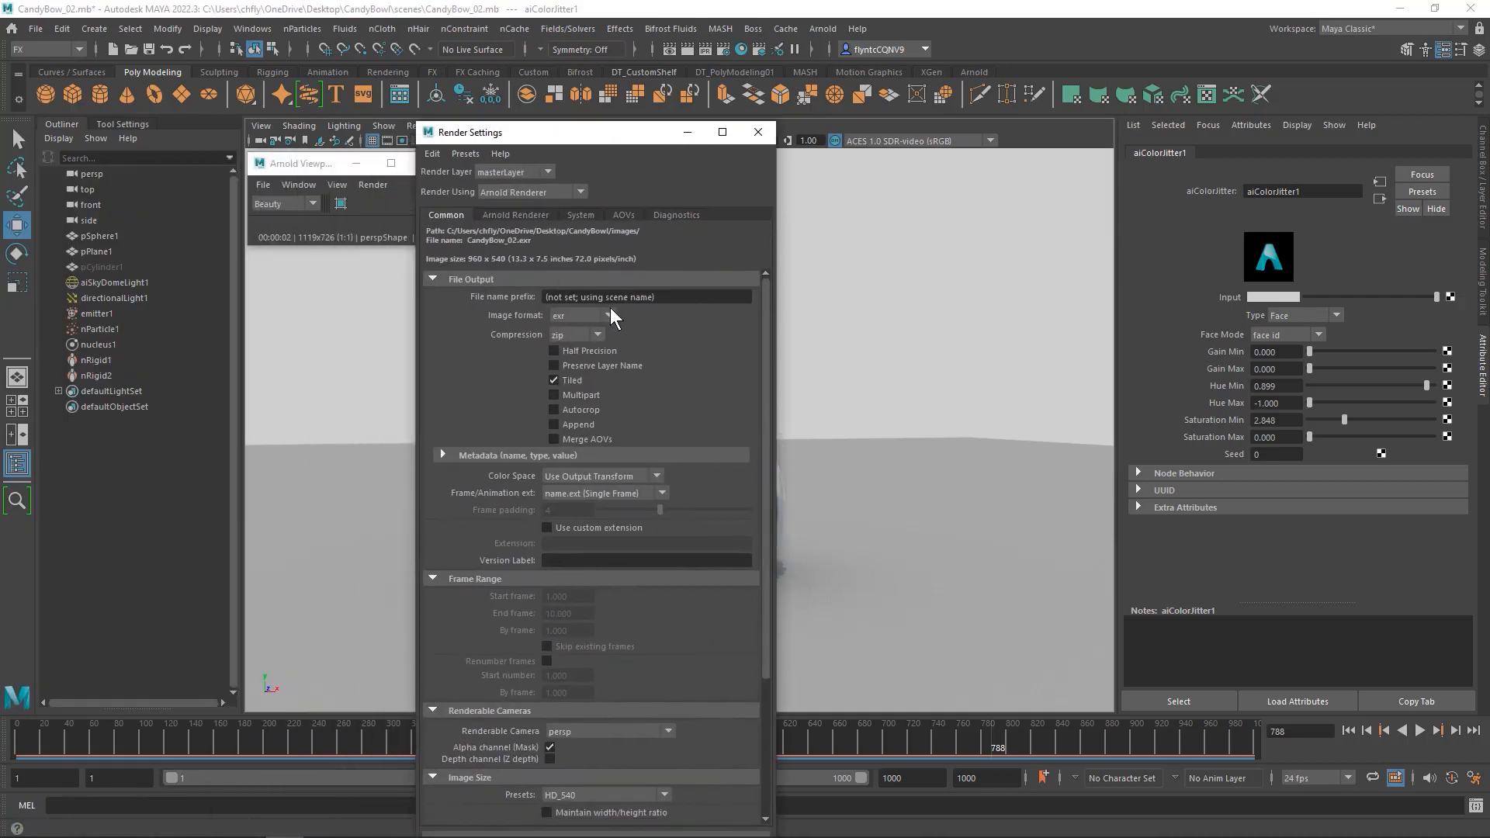
left_click(610, 315)
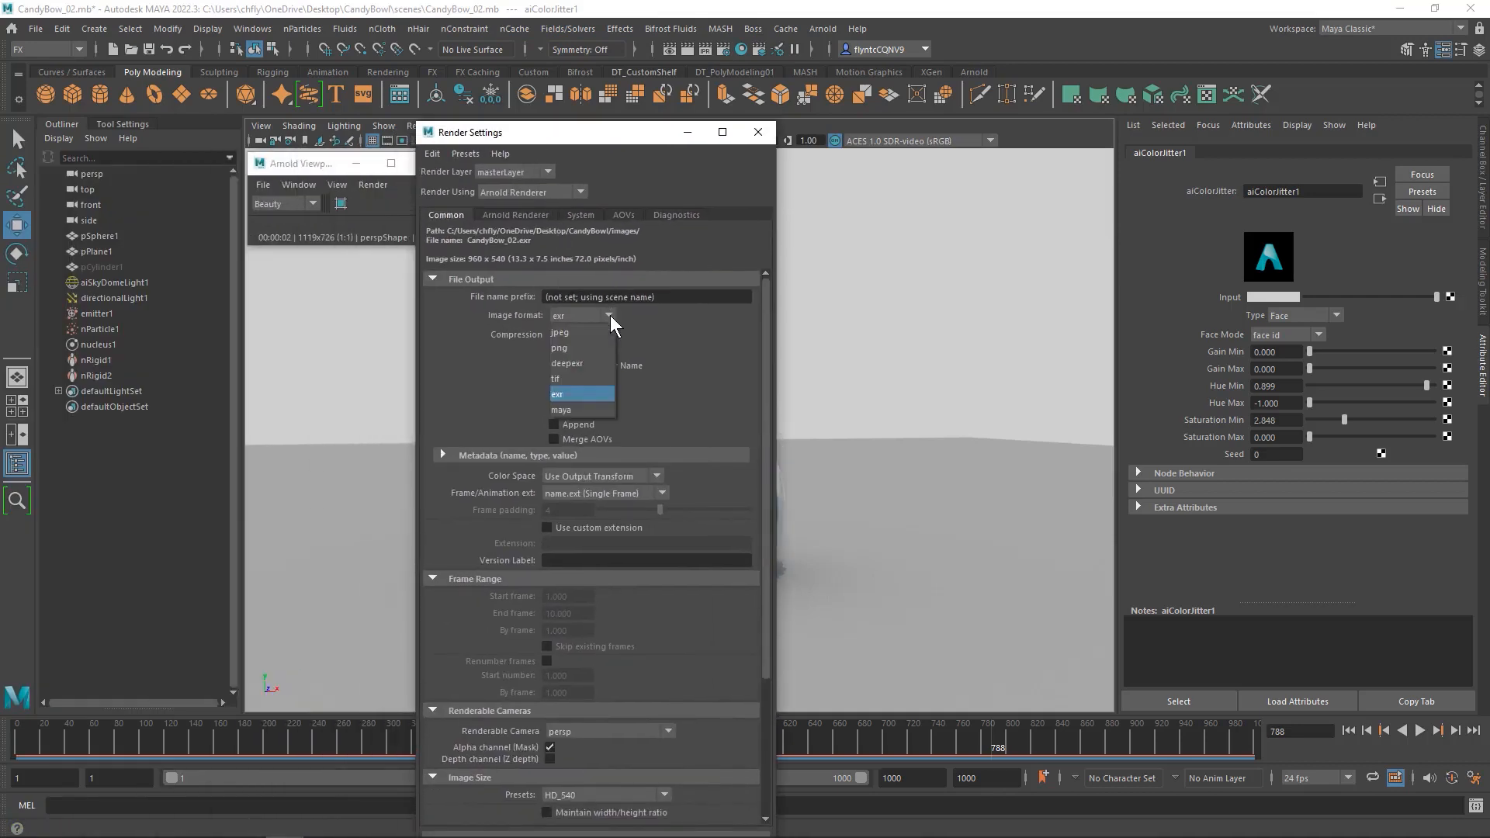
left_click(580, 333)
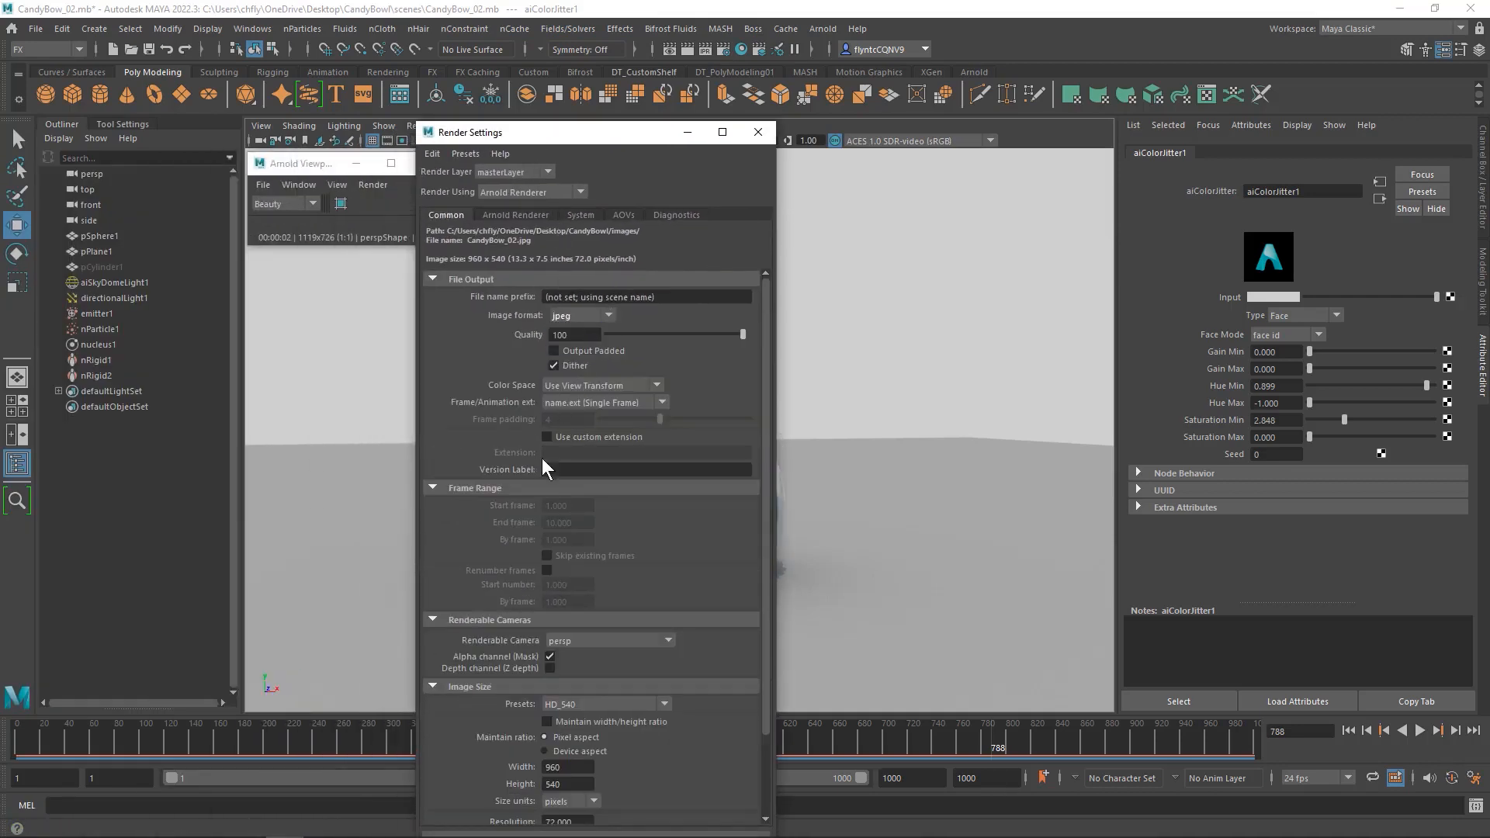
left_click_drag(767, 494, 776, 667)
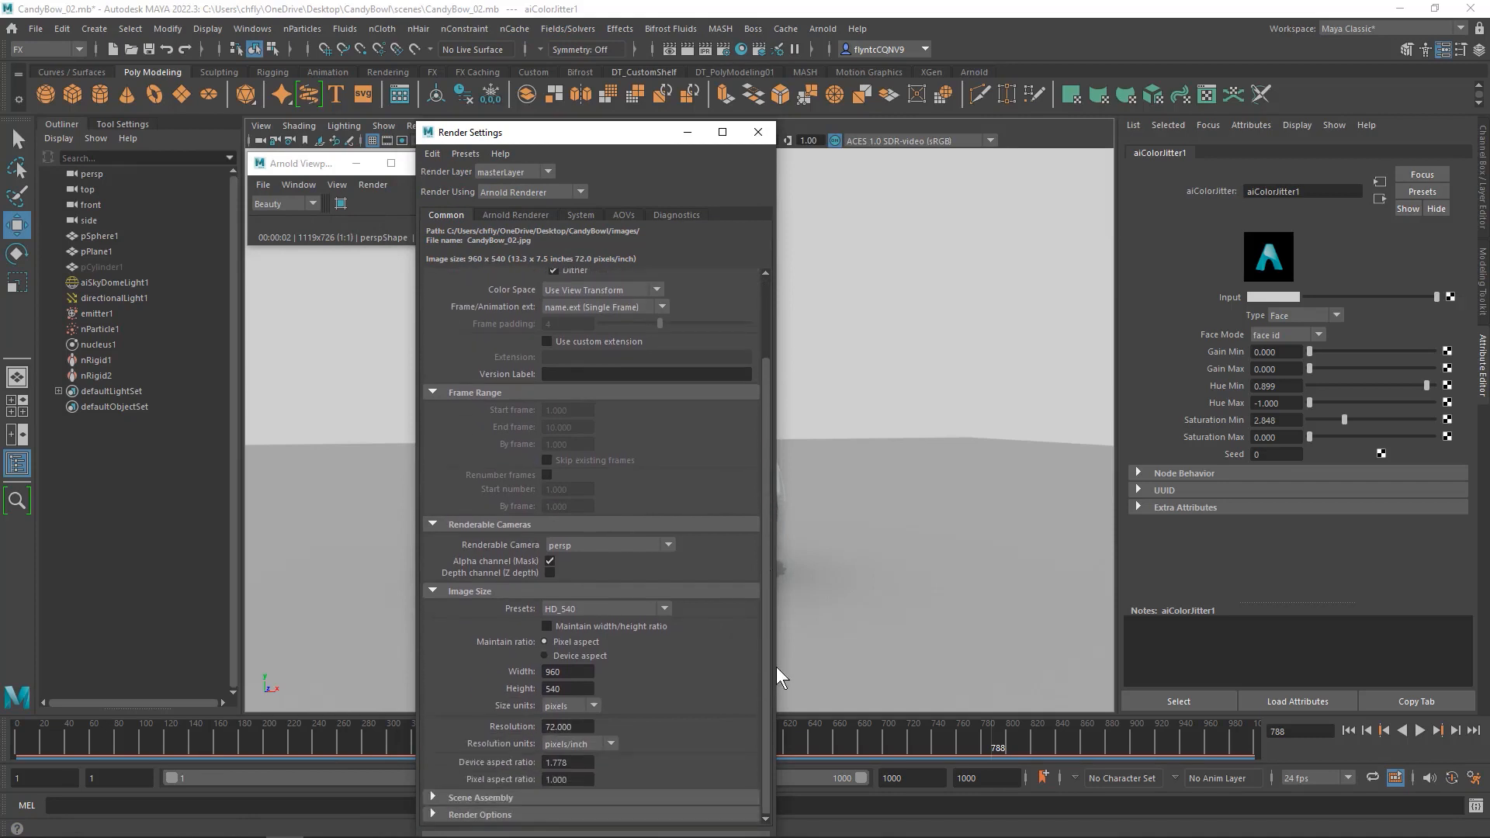
left_click(669, 607)
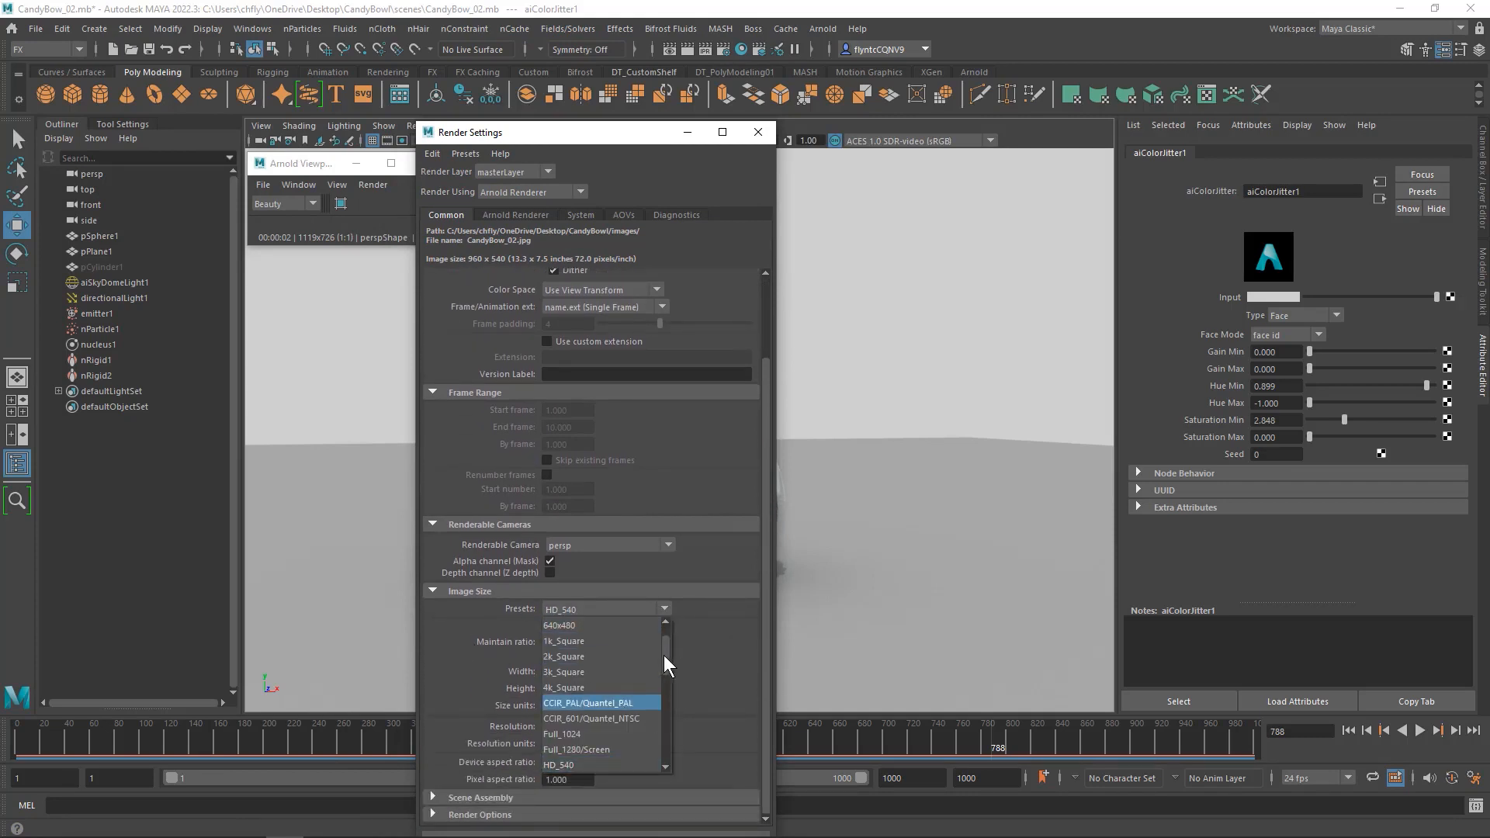
left_click_drag(664, 656, 664, 678)
left_click(617, 656)
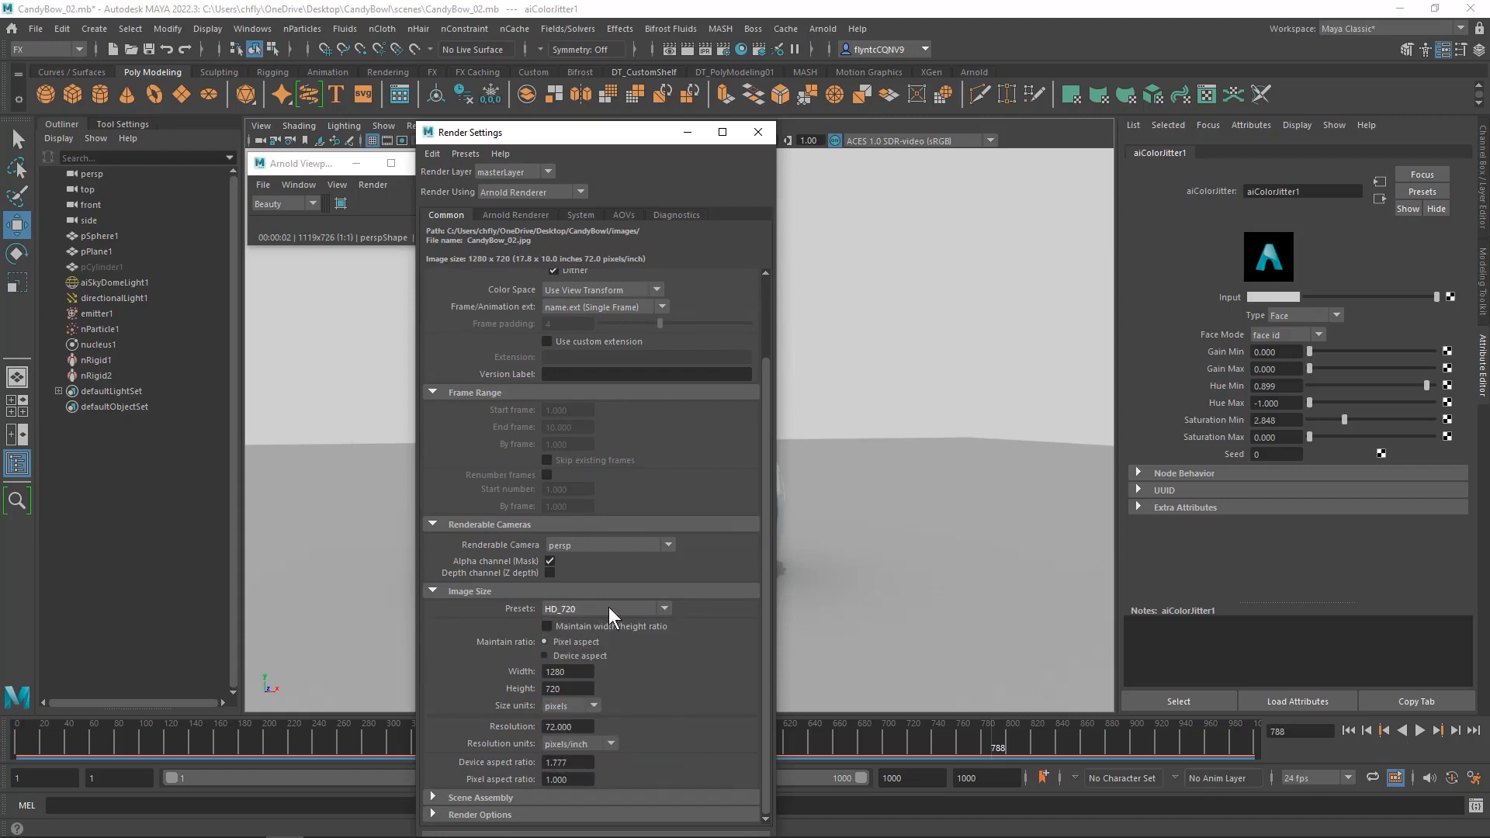
Step: Set the Arnold sampling to Camera (AA) 4 and Diffuse, Specular, Transmission and SSS 3, and close the render settings
left_click(518, 217)
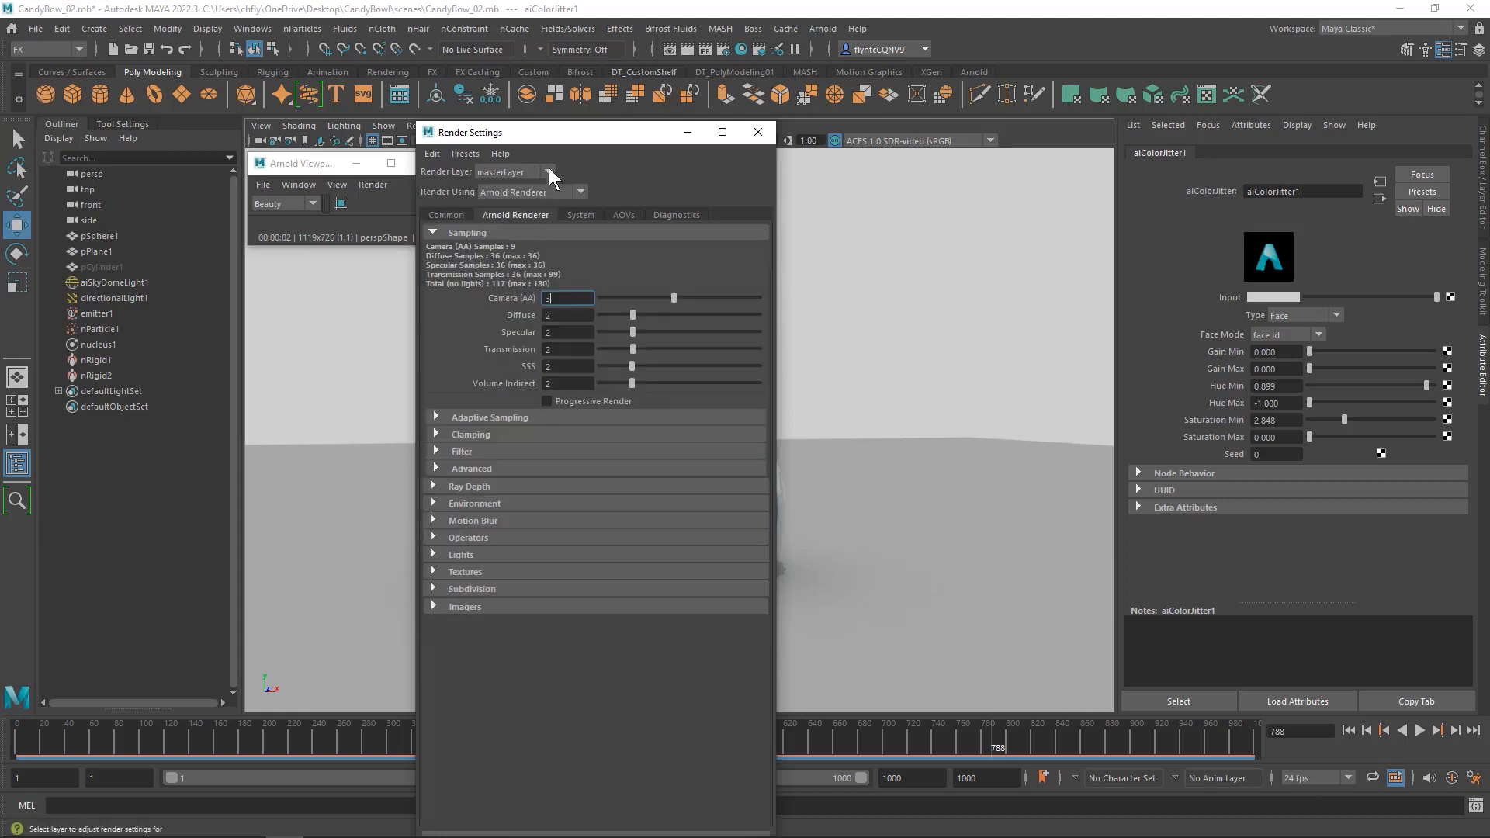
left_click_drag(554, 135, 598, 66)
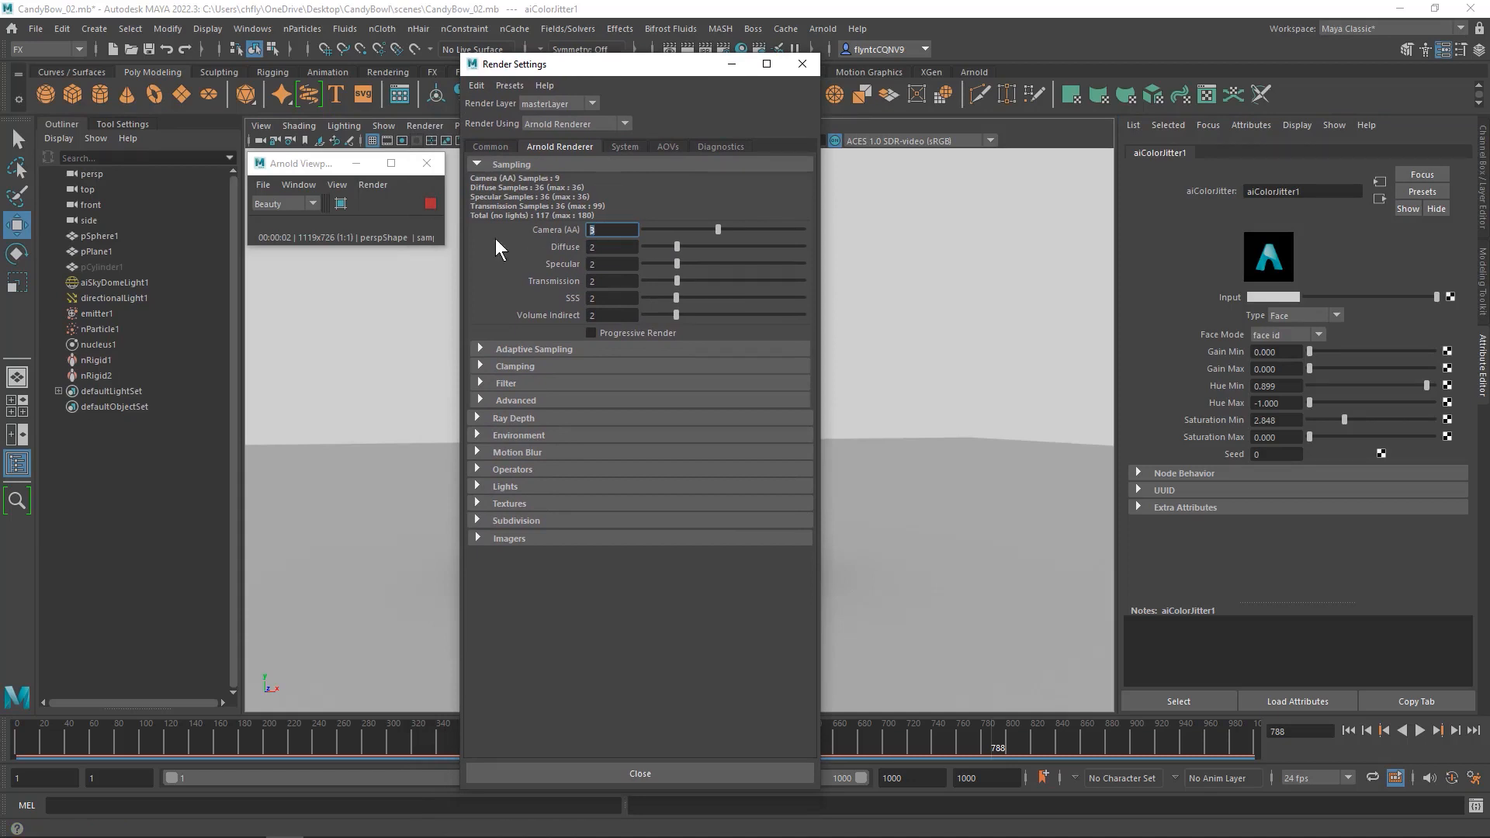
type("4")
key("Tab")
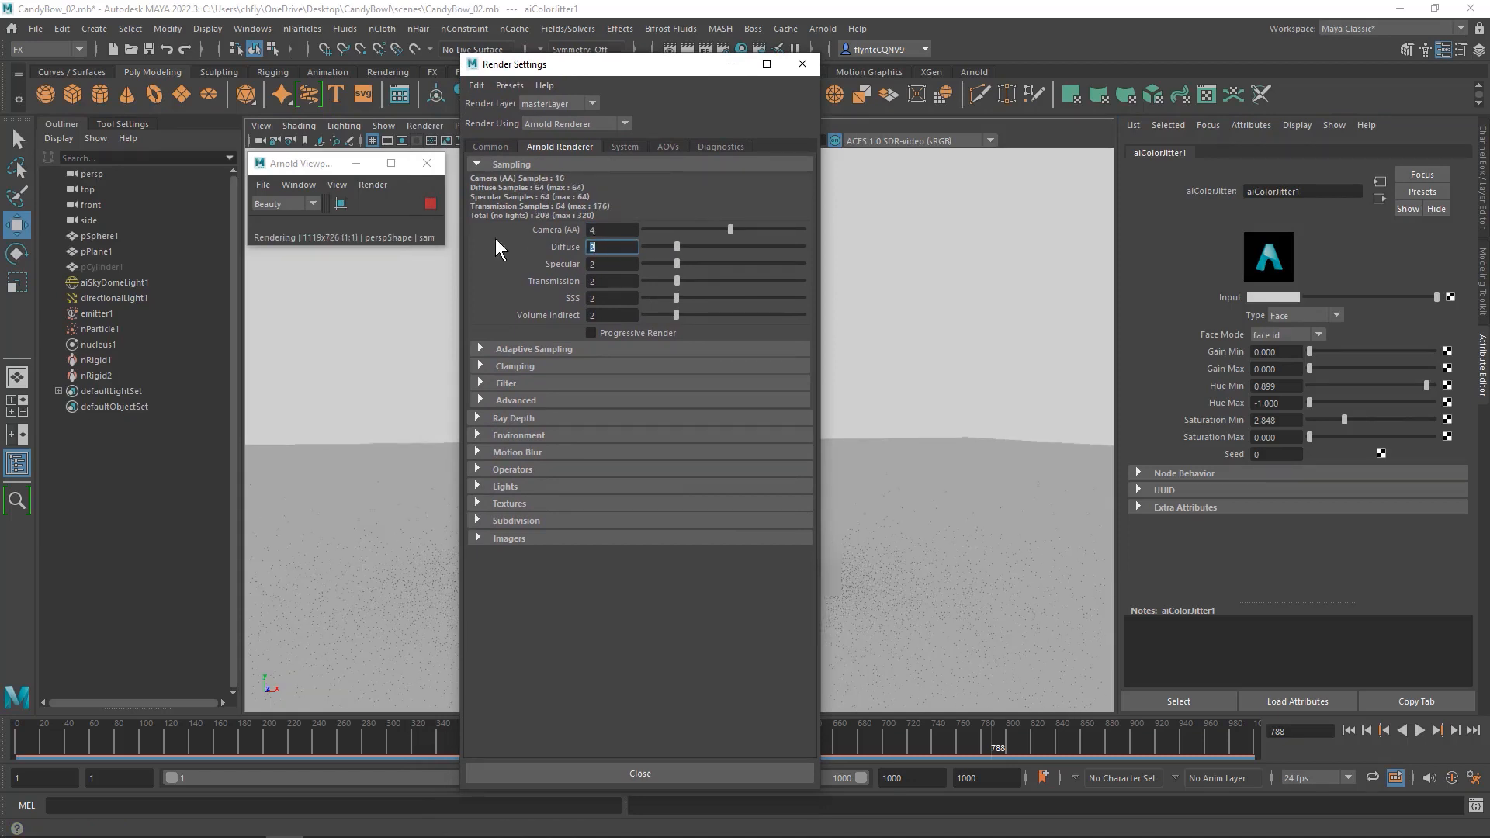
type("3")
key("Tab")
type("3")
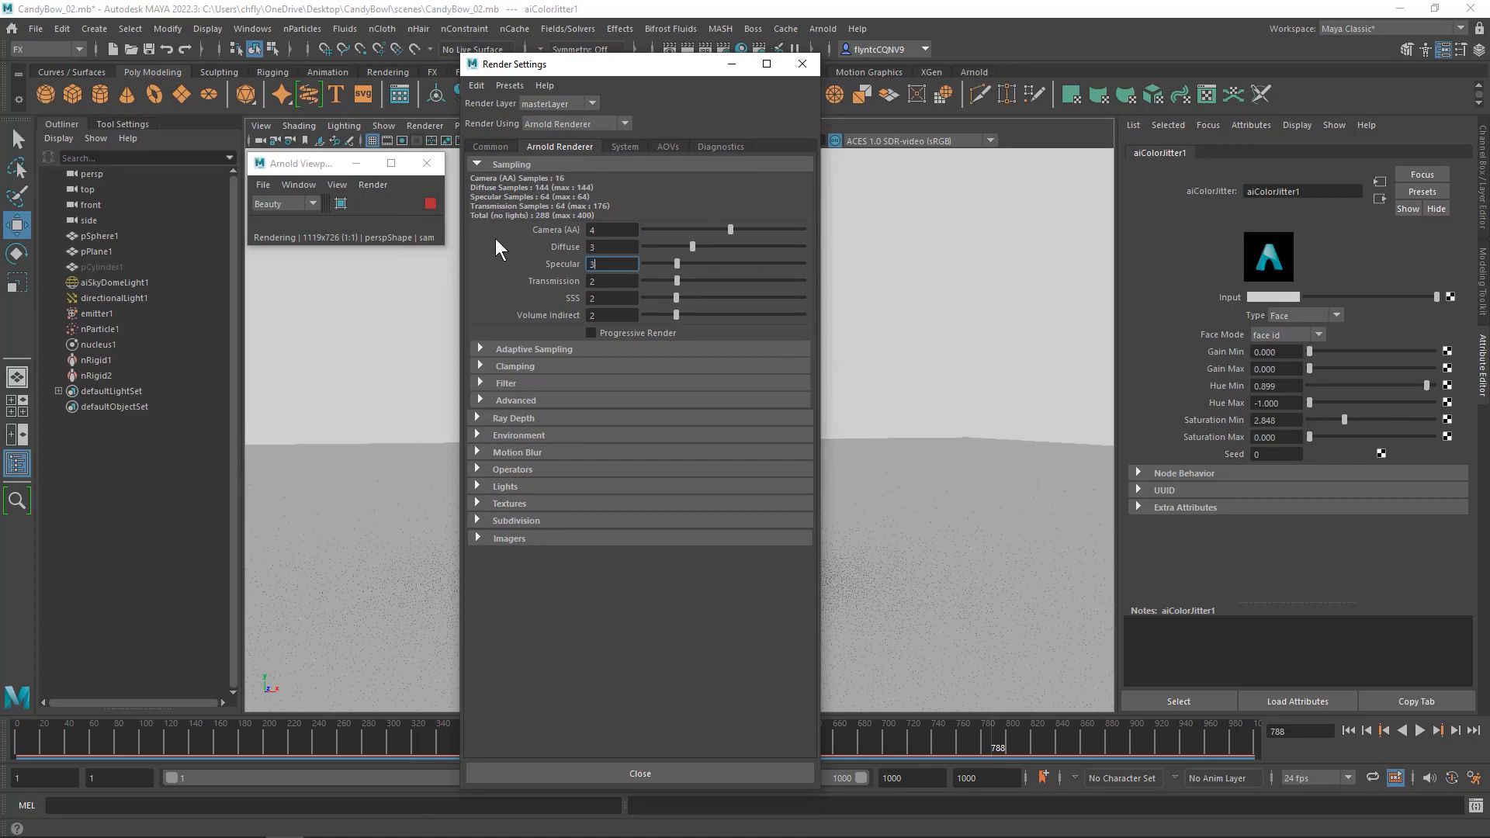
key("Tab")
type("3")
key("Tab")
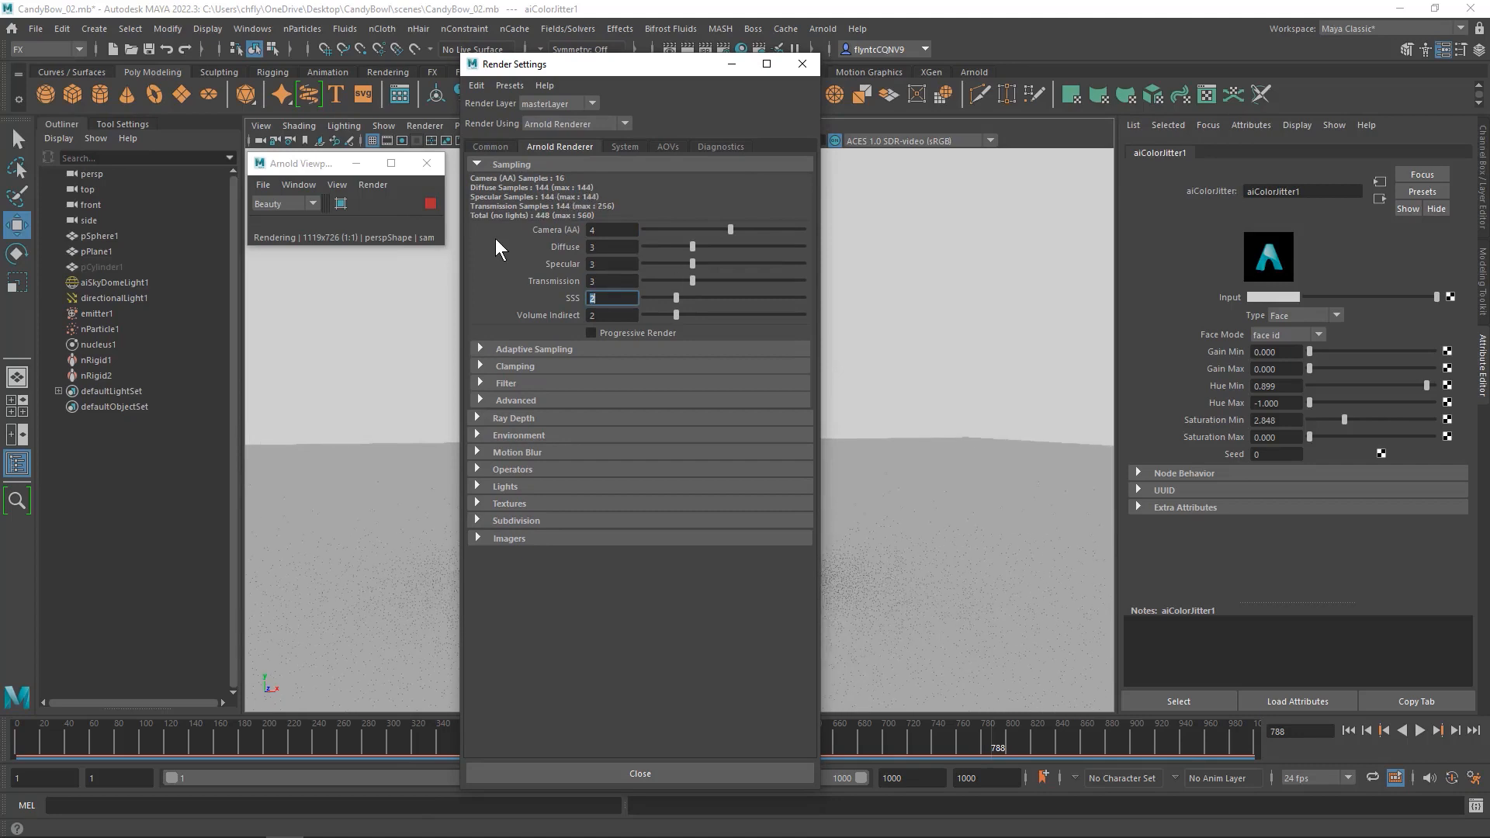
type("3")
left_click(690, 772)
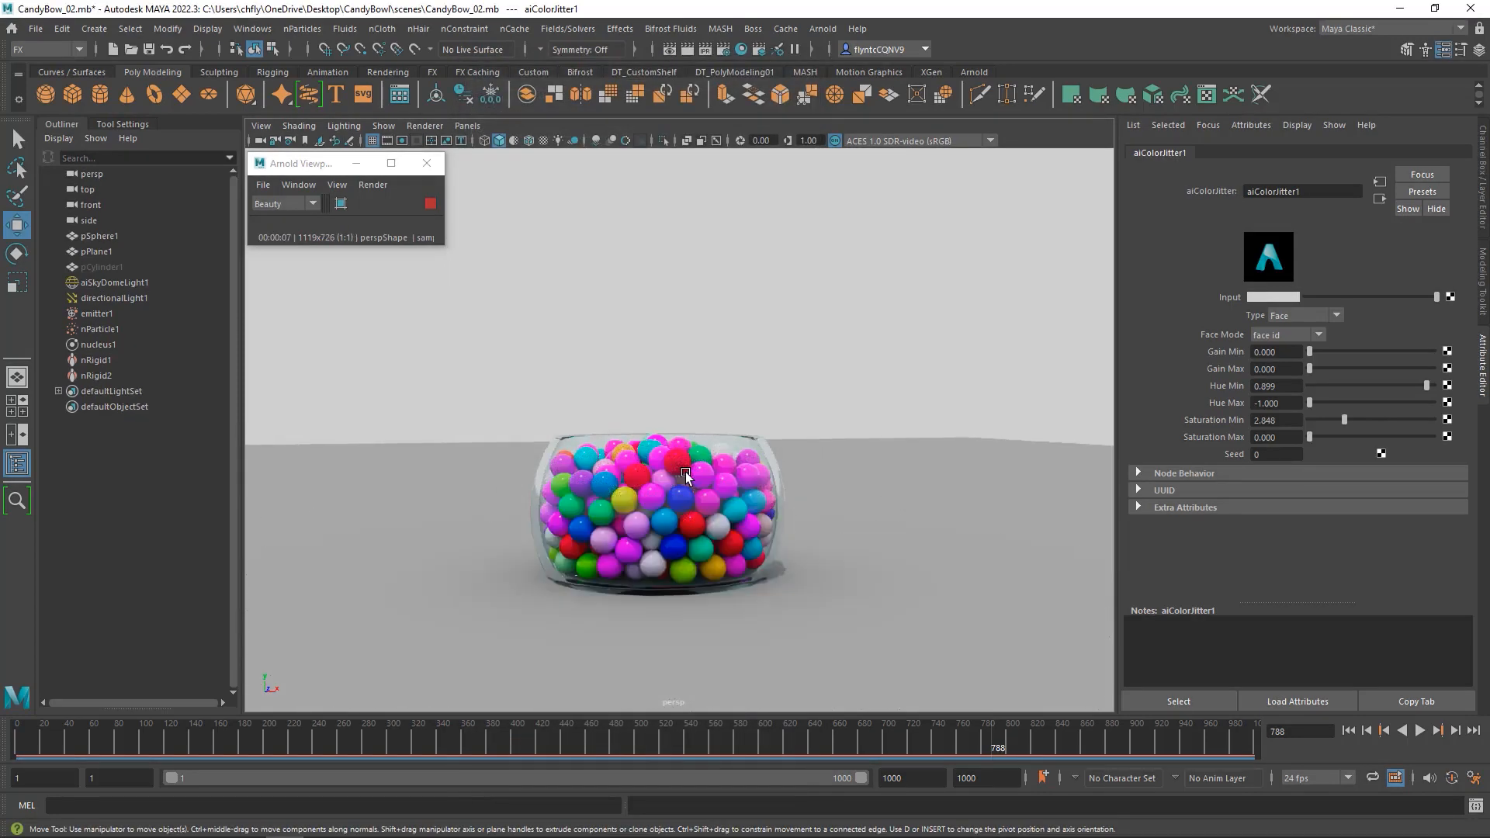
Step: Enable Caustics in the advanced settings of the glass bowl's aiStandardSurface material
left_click(735, 440)
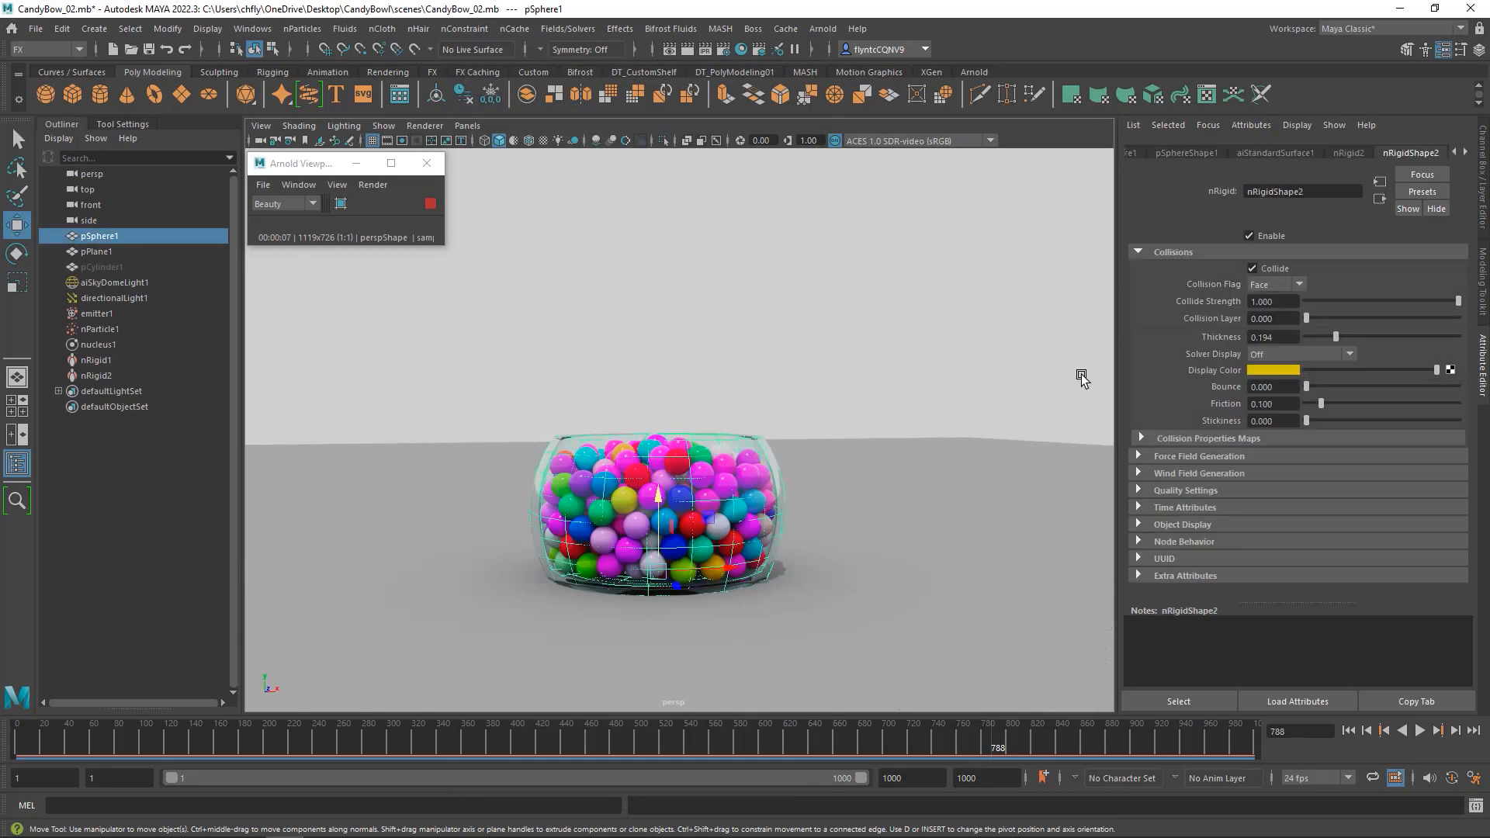
left_click(1276, 153)
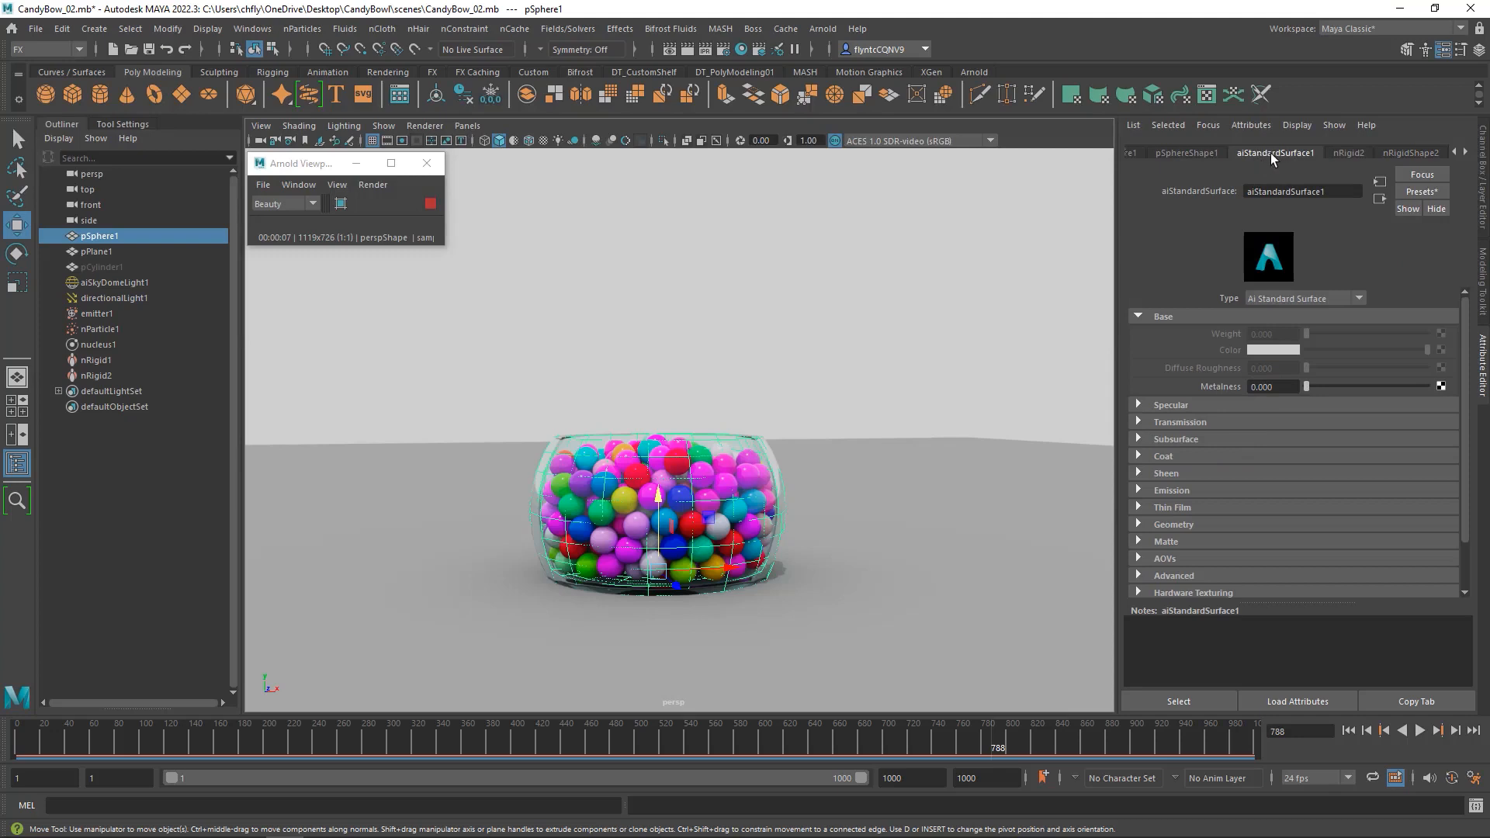
left_click(1138, 318)
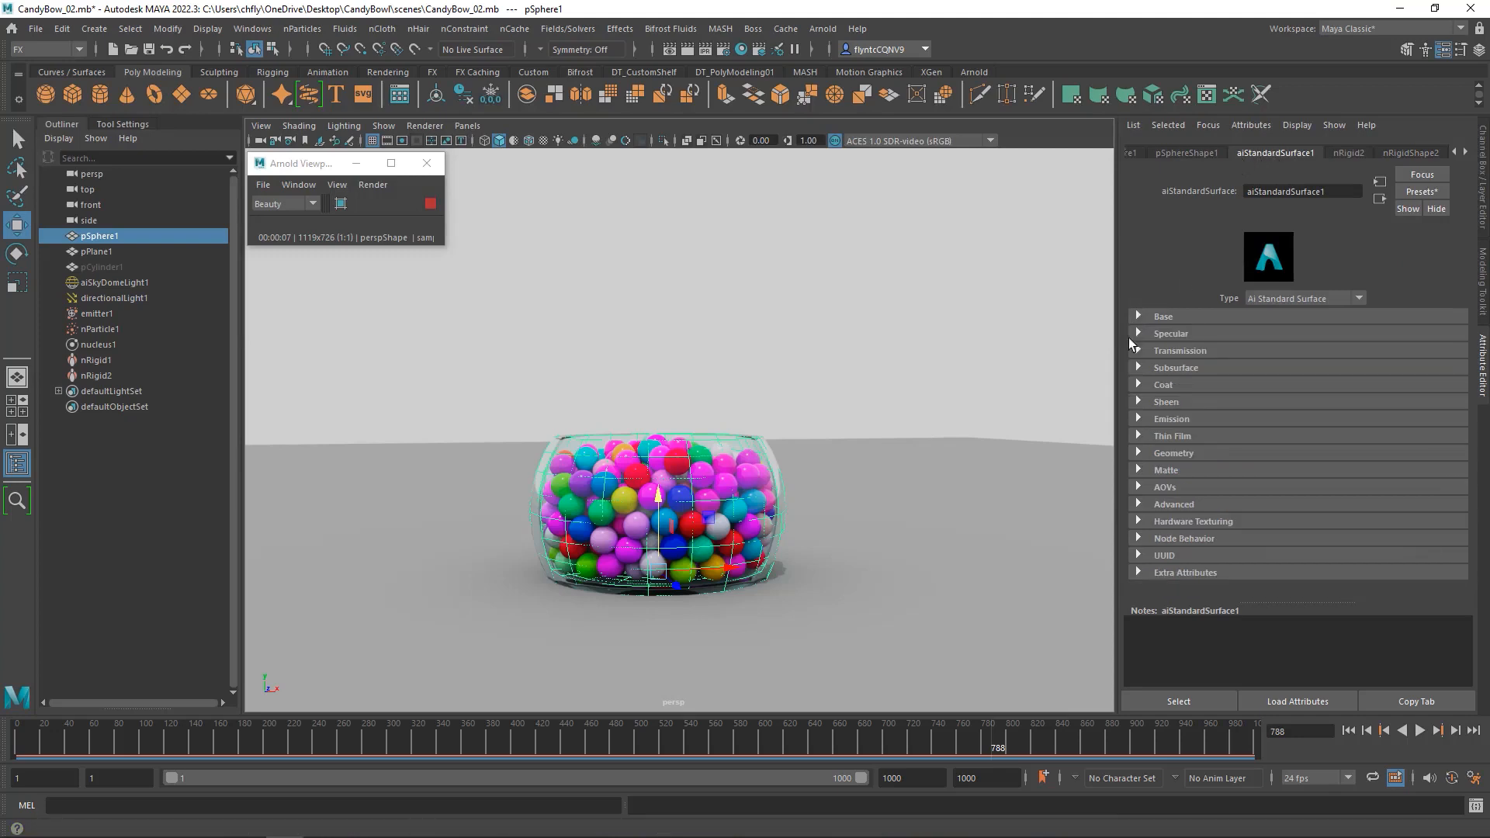
left_click(1138, 503)
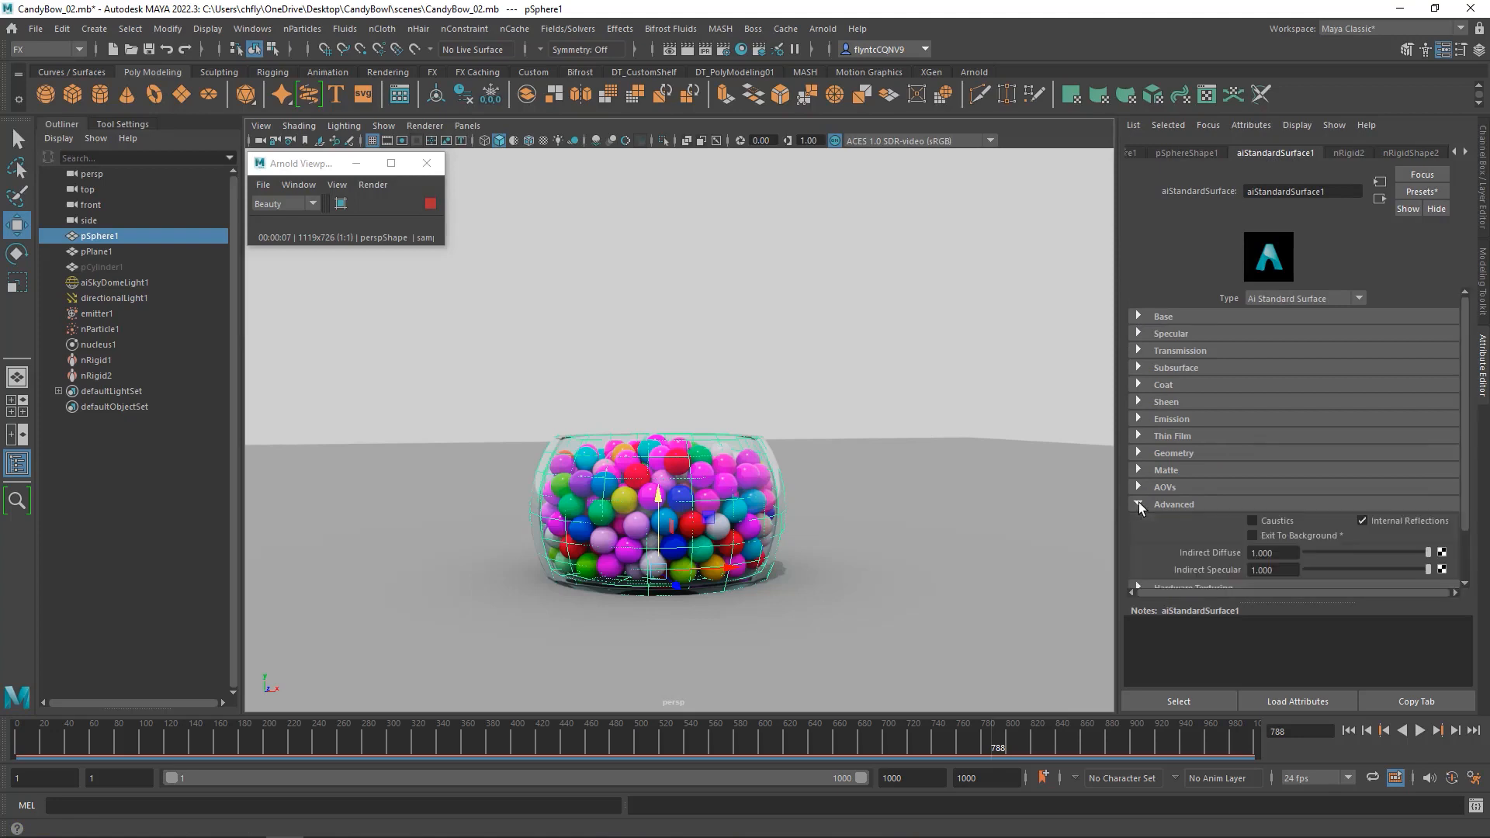
left_click(1253, 522)
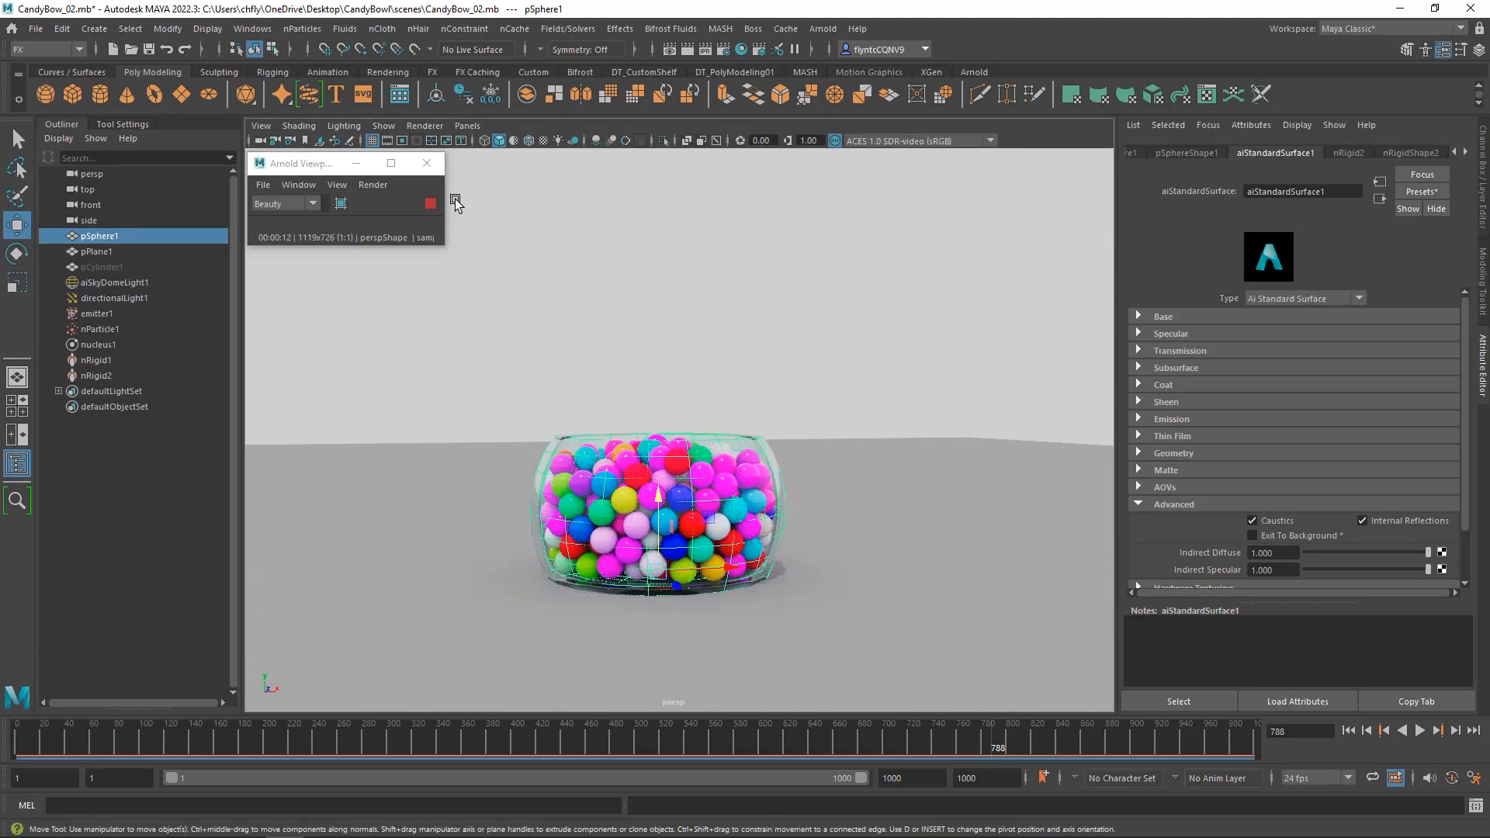
Step: Close the Arnold viewport render options, open the Arnold RenderView beside the viewport and start a live render
left_click(427, 164)
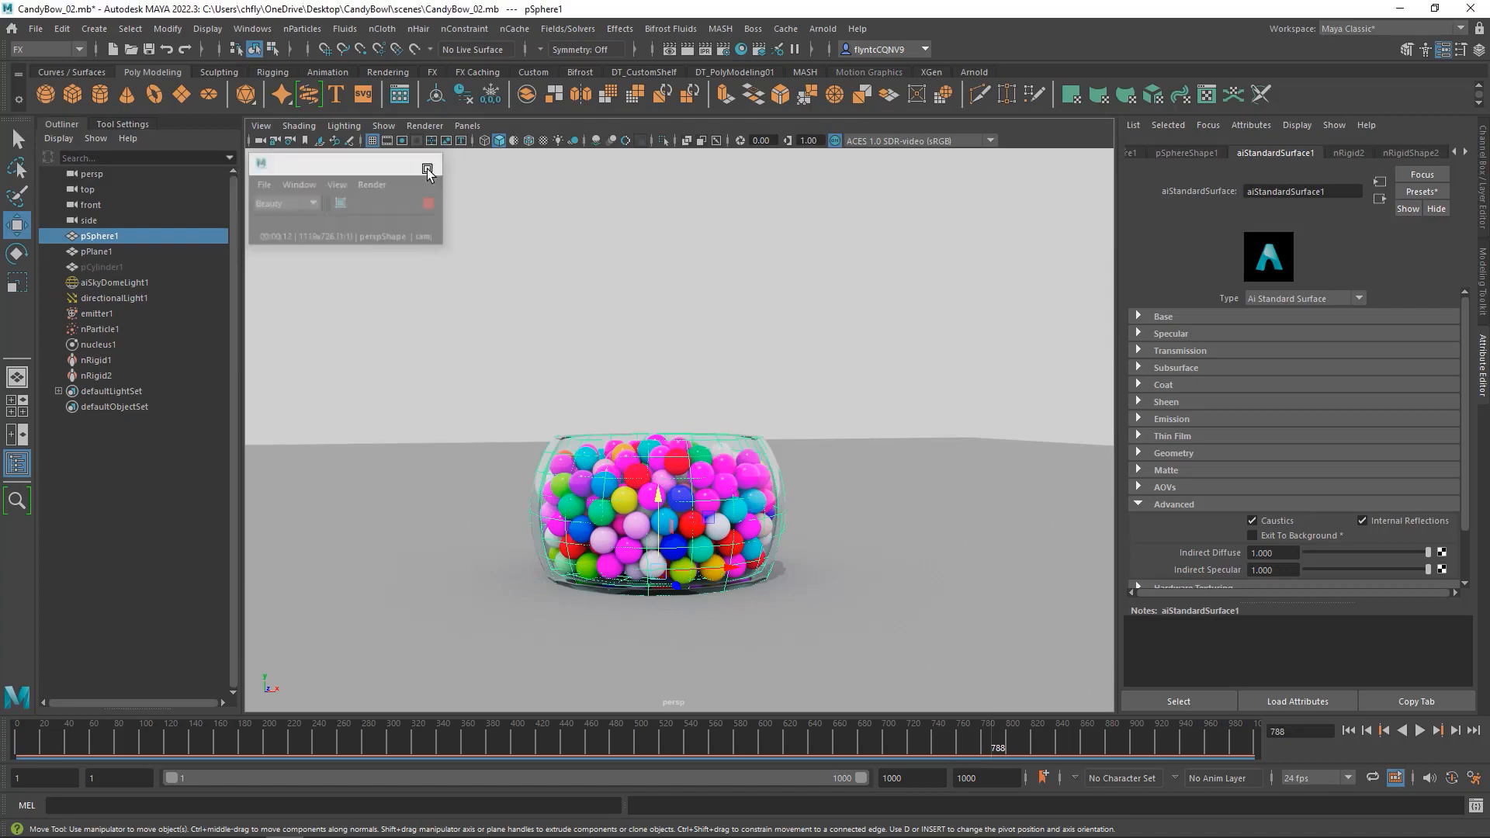
left_click(821, 28)
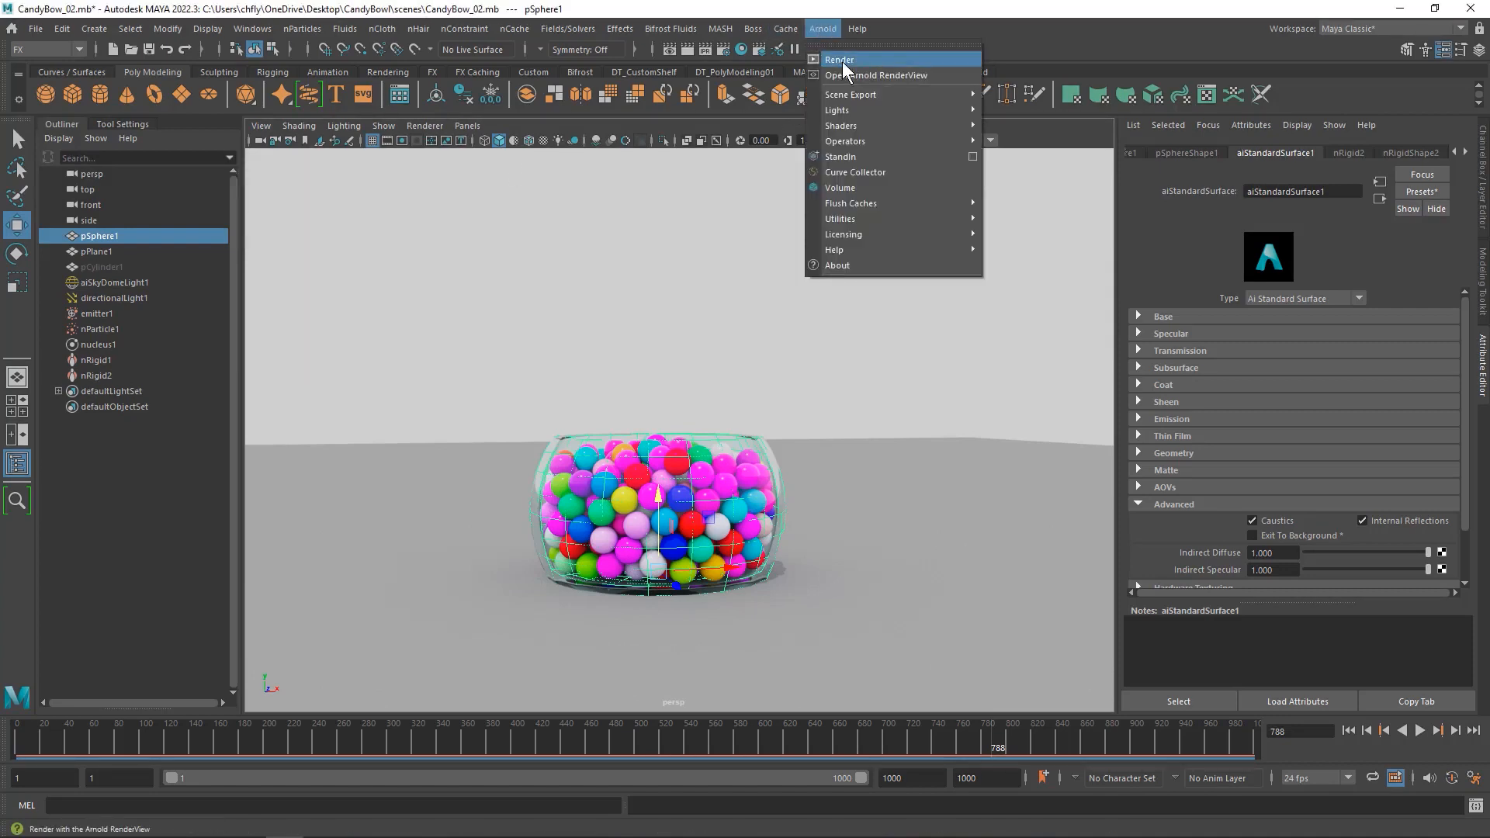
left_click(916, 76)
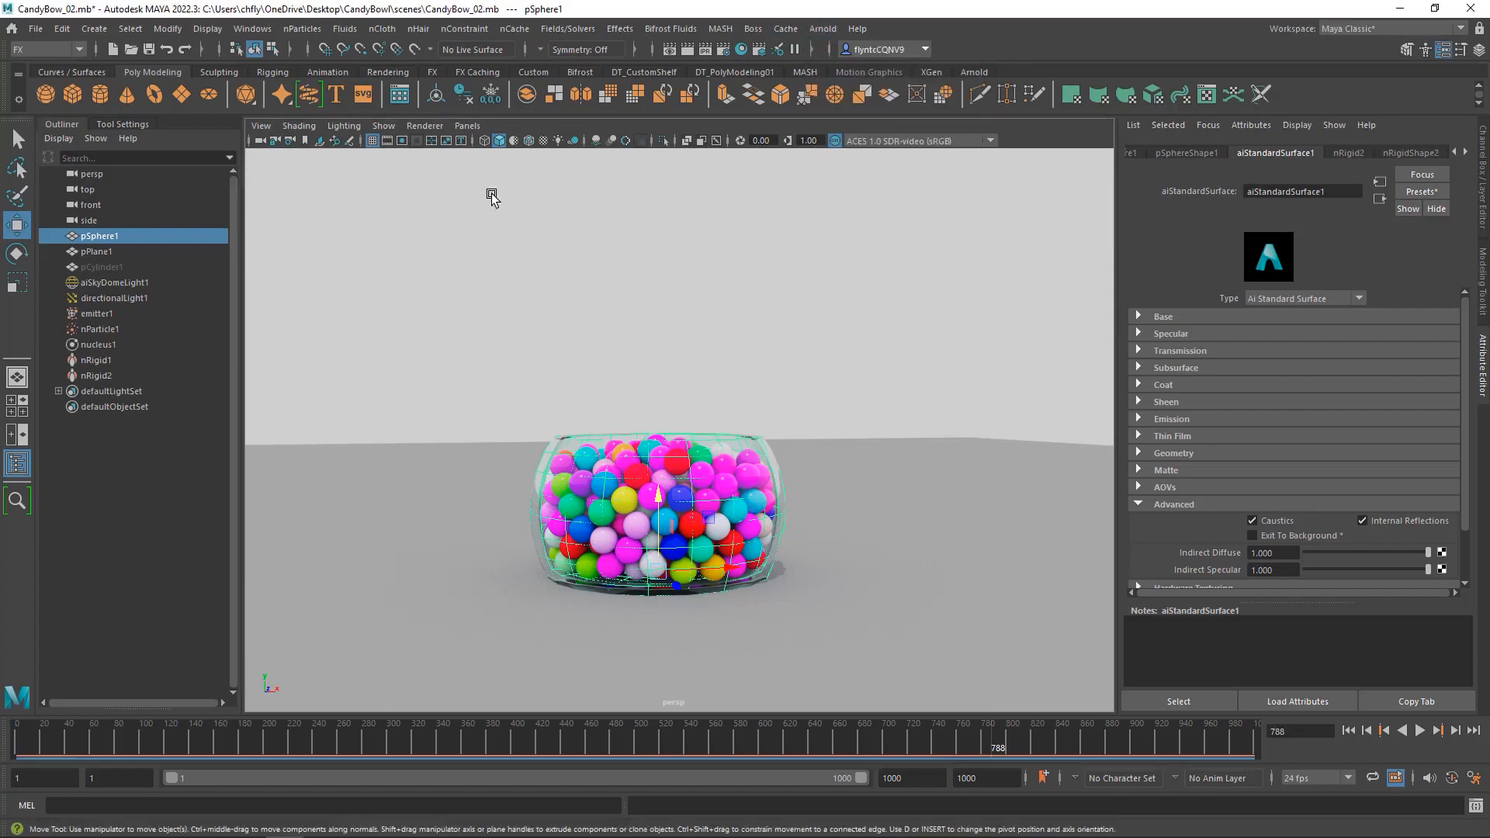
left_click_drag(648, 221, 866, 184)
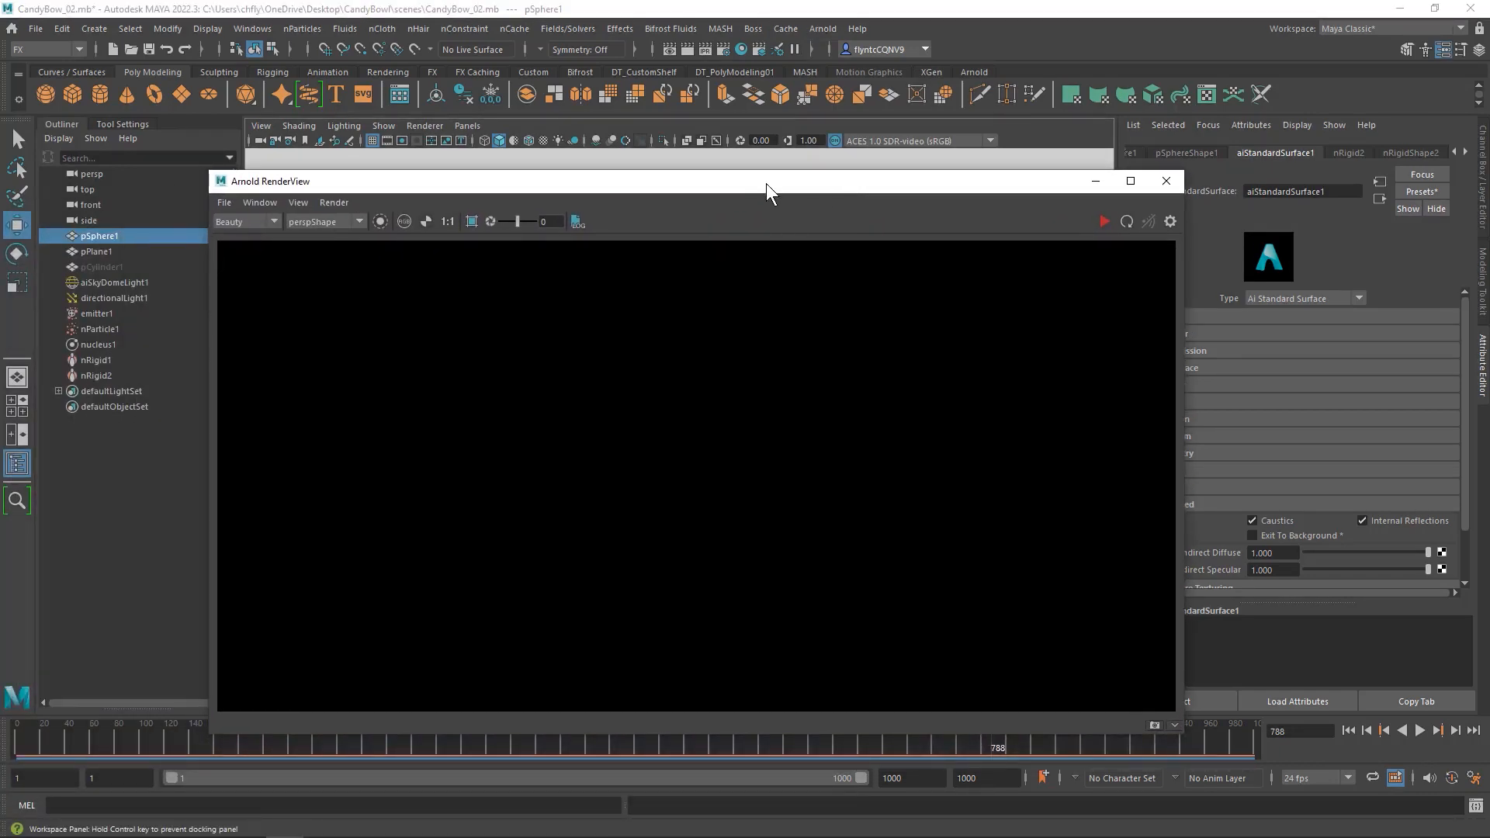
left_click_drag(766, 183, 634, 203)
left_click_drag(1060, 197, 934, 216)
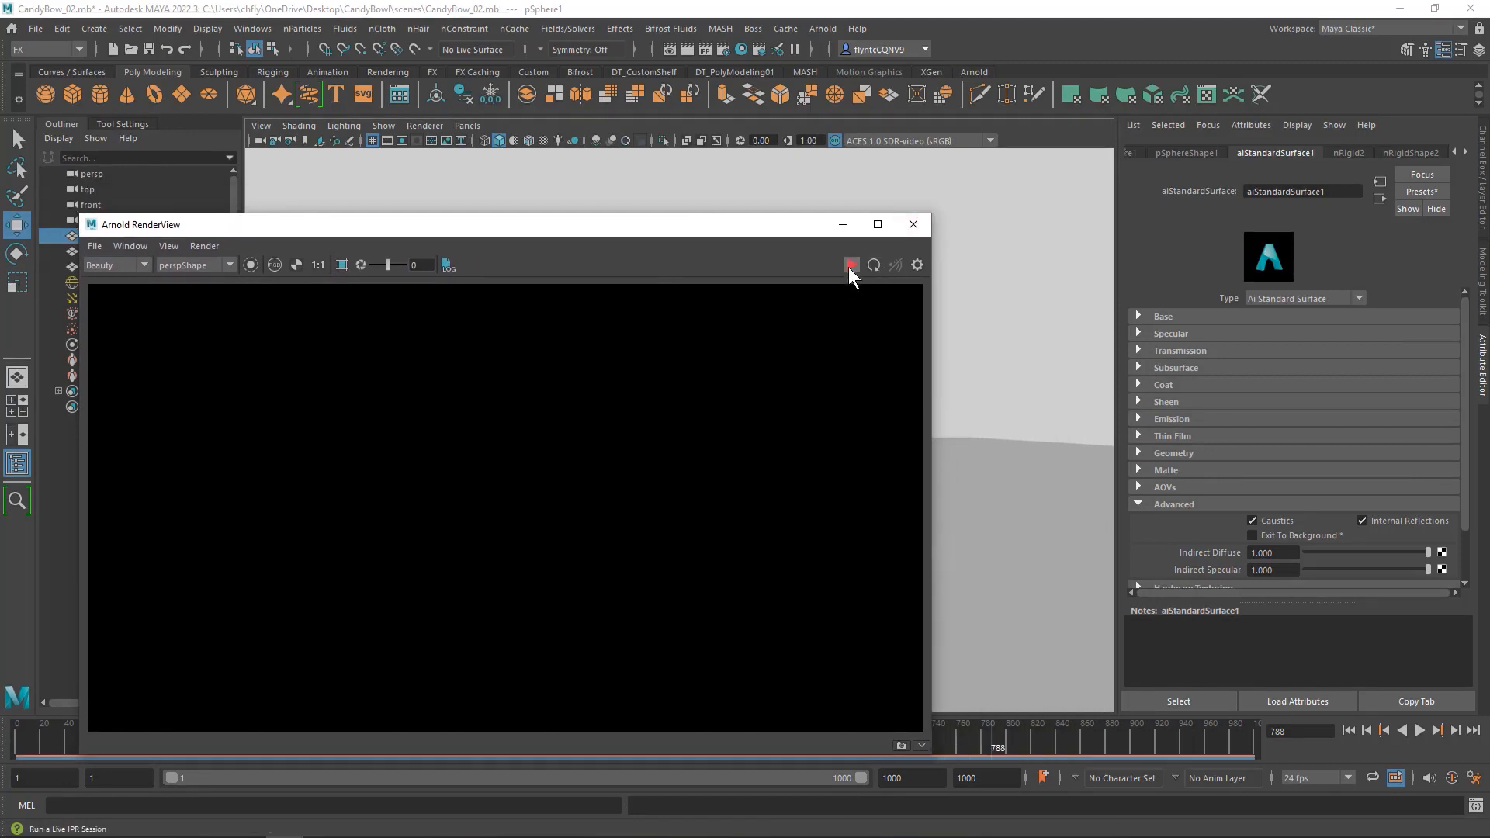
left_click(852, 265)
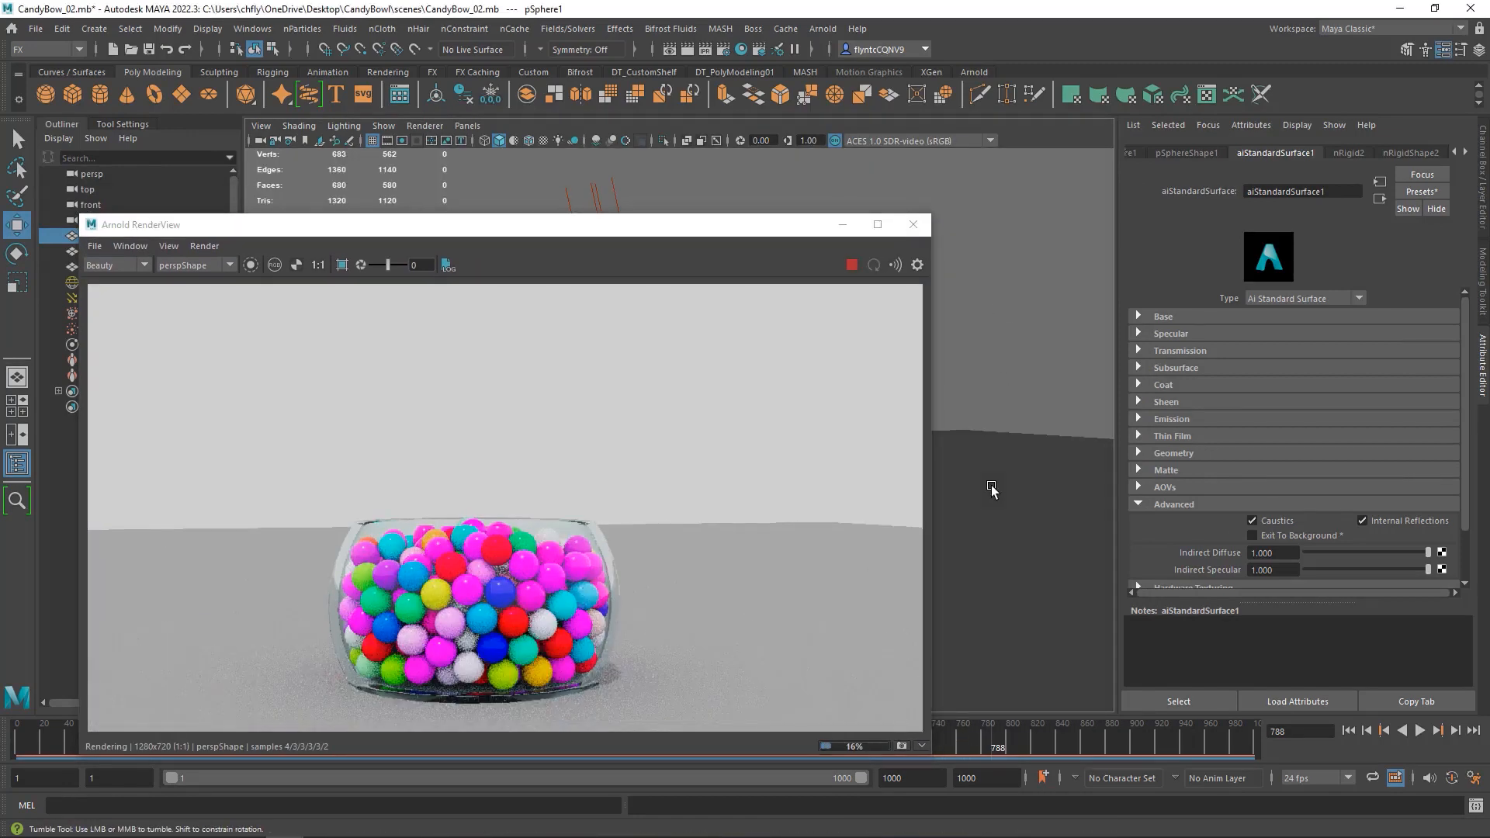
Step: Frame the gumball bowl closer and from slightly above in the perspective camera for the live render
left_click_drag(992, 486, 991, 489, "alt")
right_click_drag(988, 487, 1003, 436, "alt")
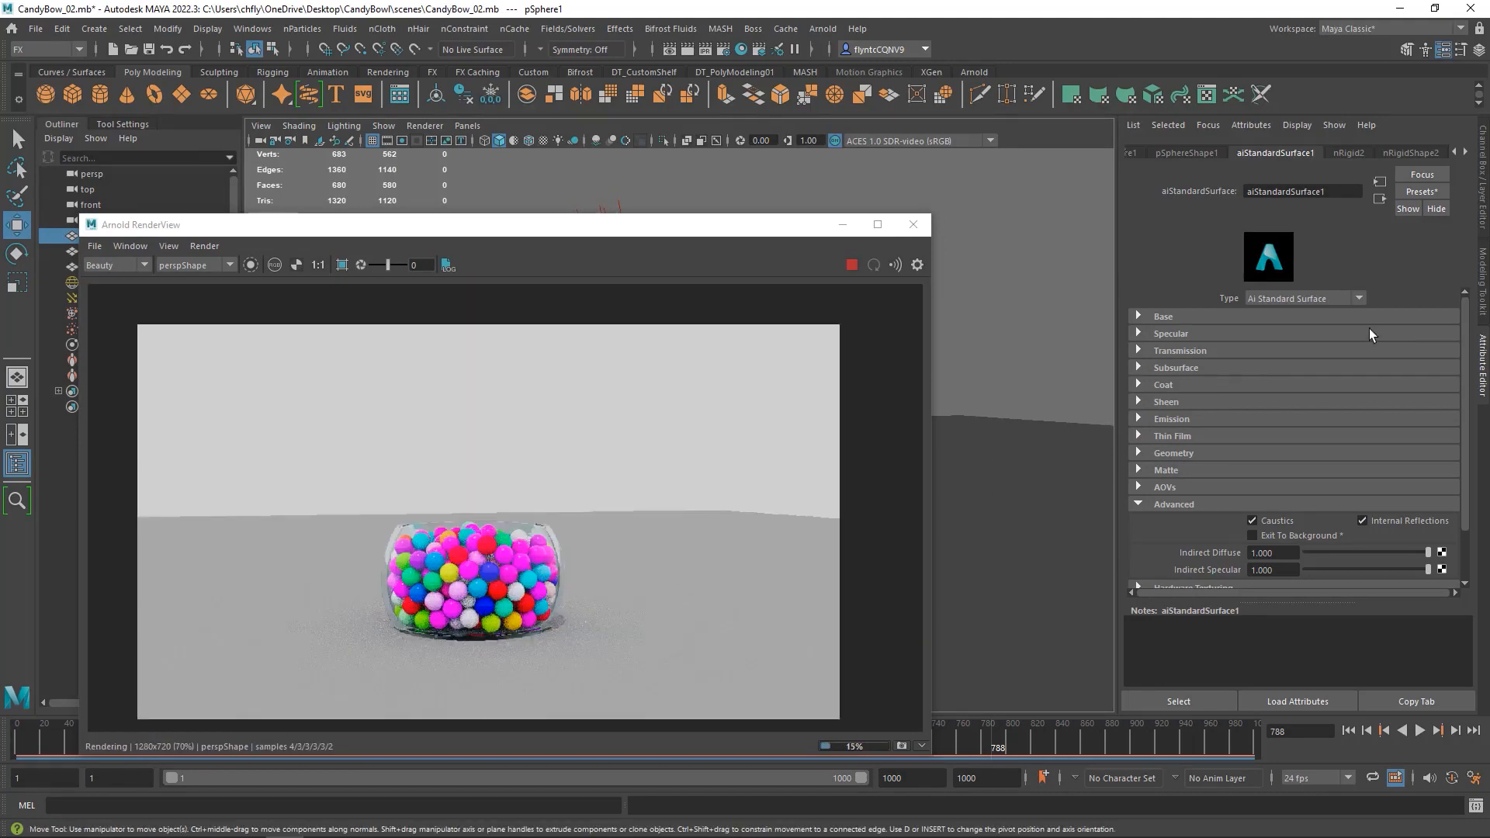
right_click_drag(1006, 485, 1026, 701, "alt")
middle_click_drag(983, 547, 983, 547, "alt")
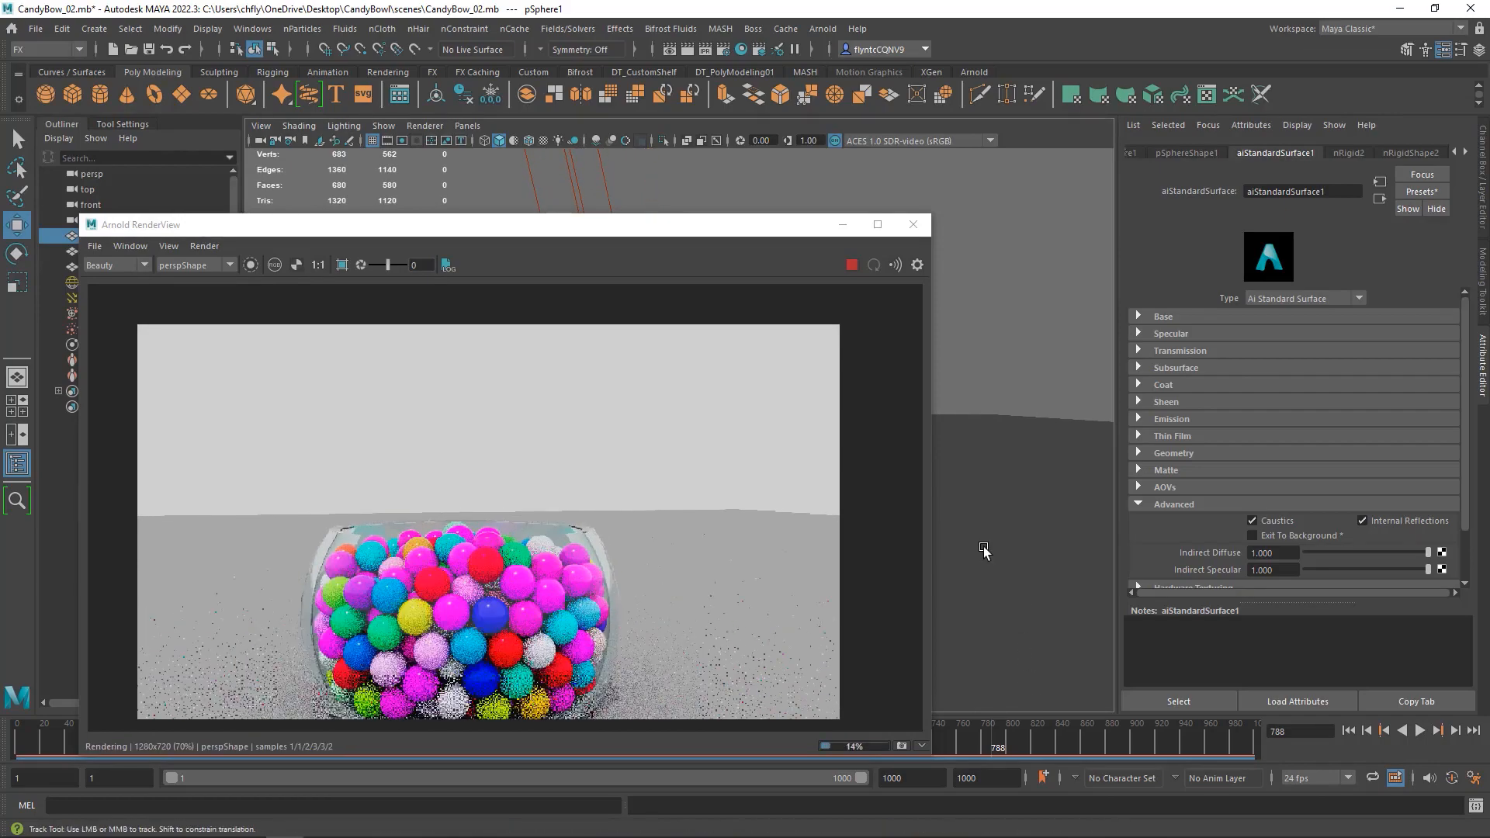
left_click_drag(983, 549, 1029, 461, "alt")
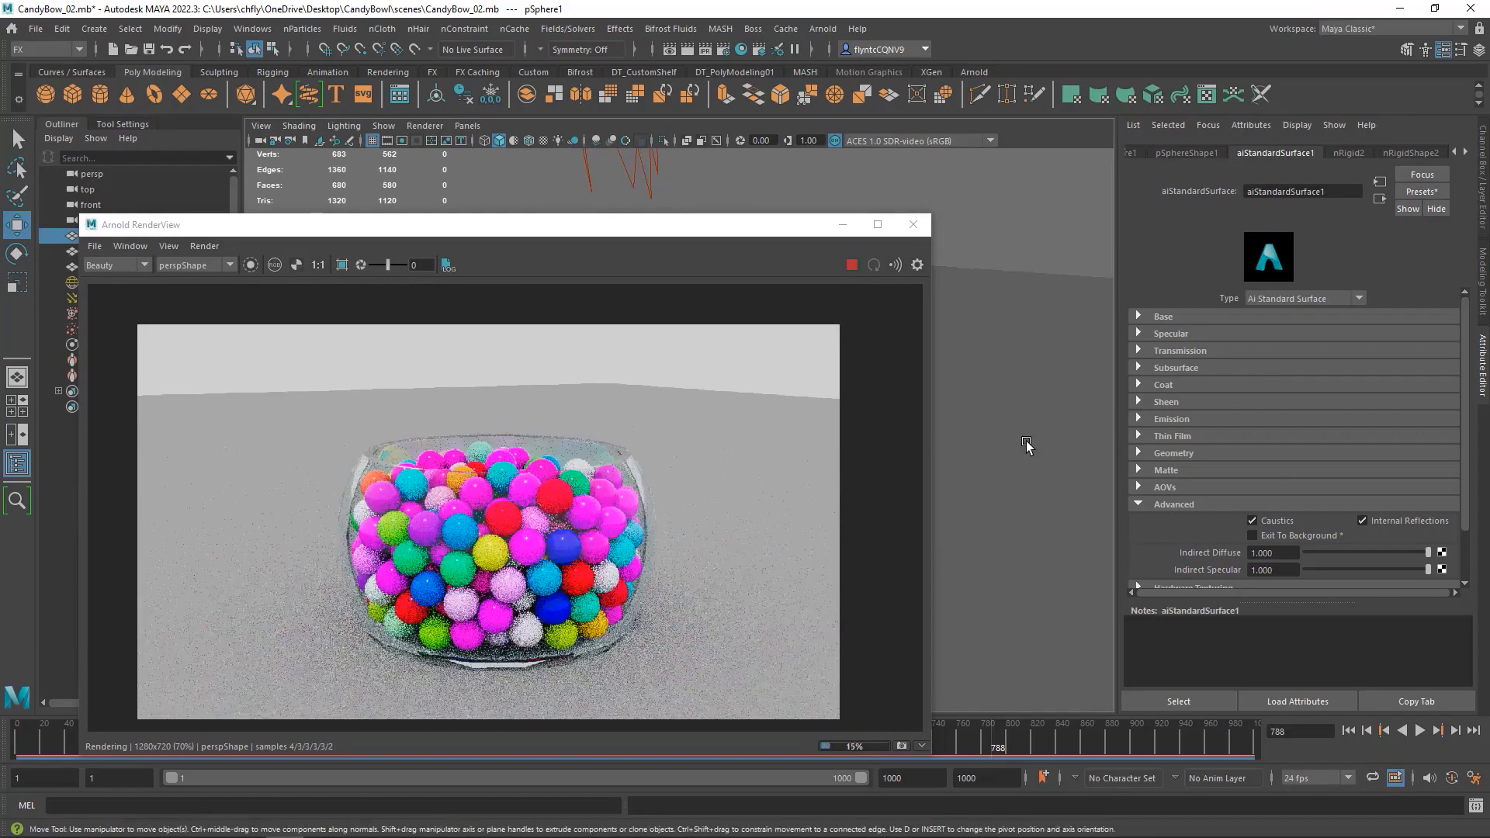
right_click_drag(1025, 443, 1026, 524, "alt")
middle_click_drag(1027, 524, 987, 483, "alt")
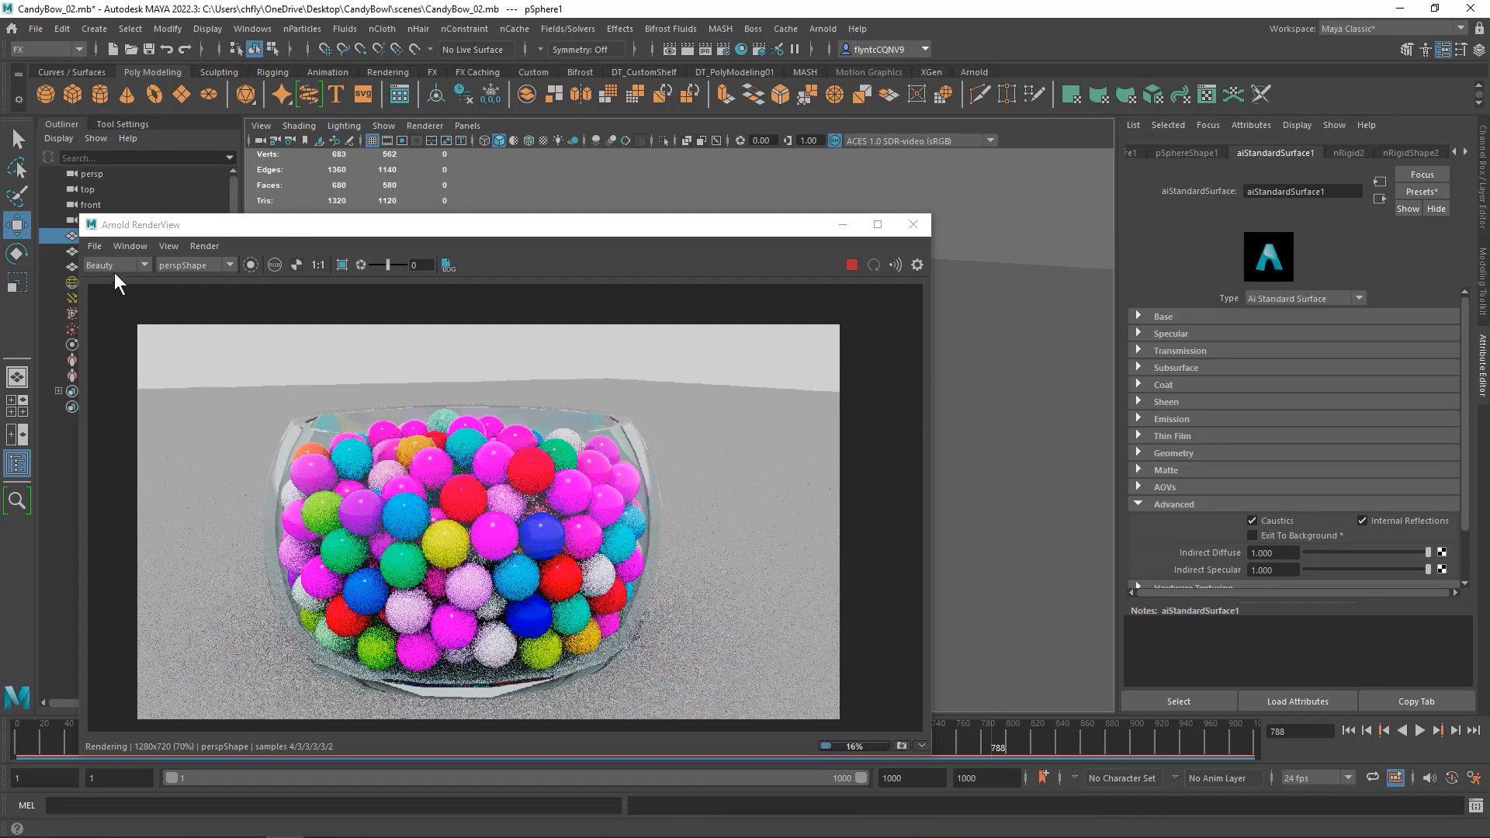
left_click(94, 246)
mouse_move(129, 245)
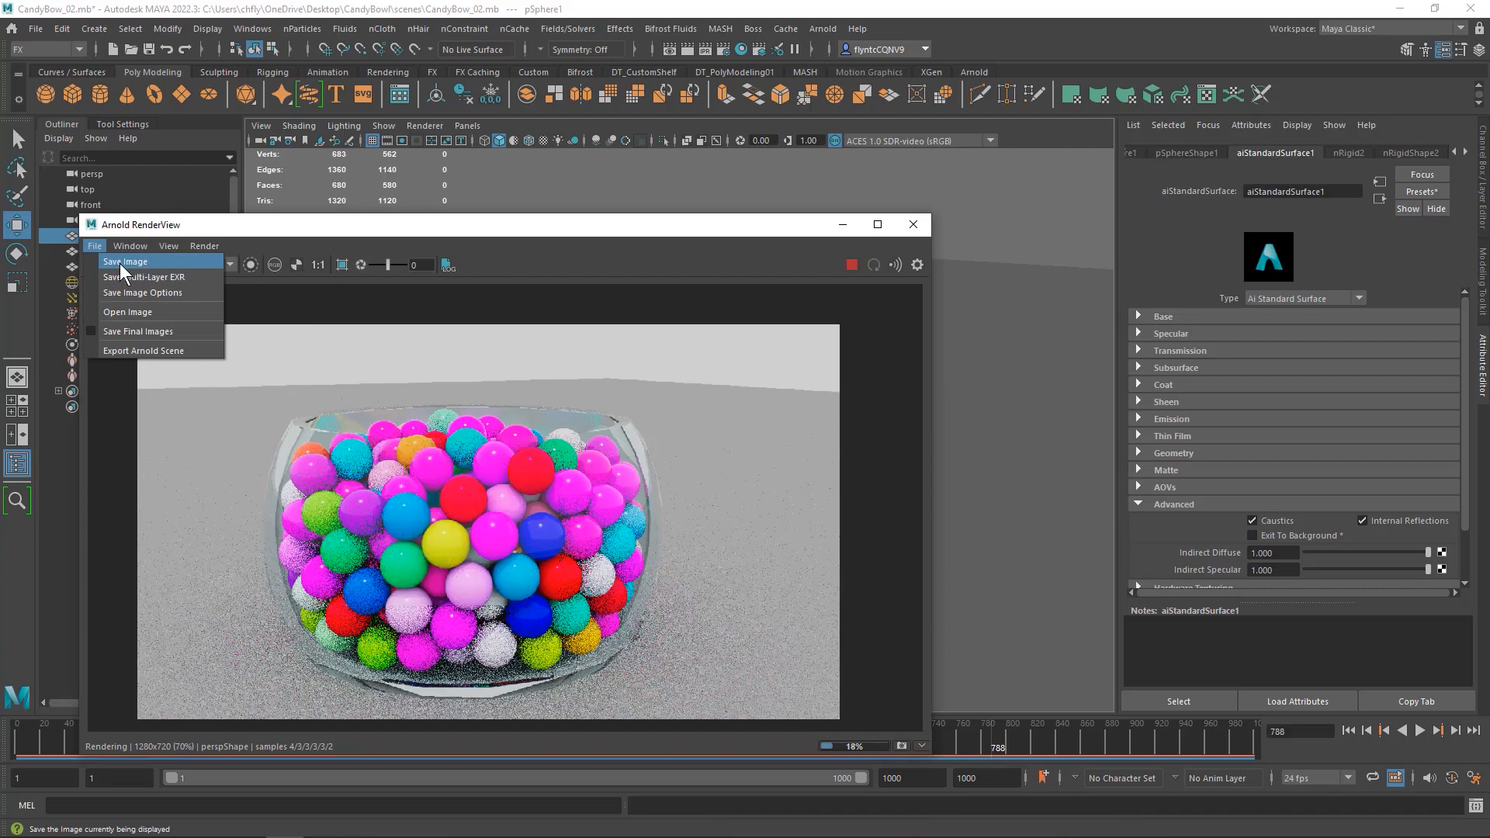
left_click(210, 232)
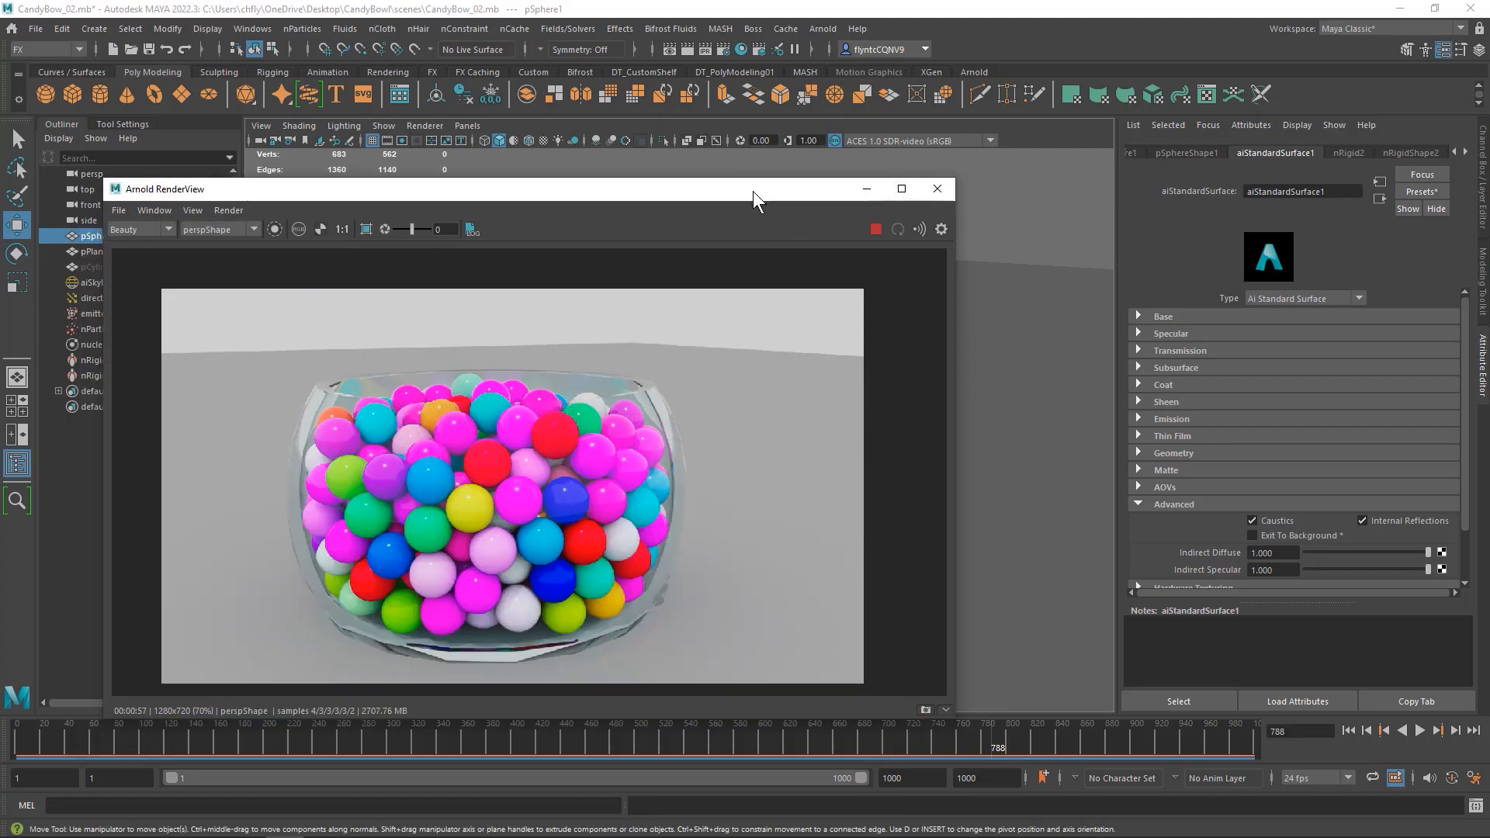
left_click_drag(753, 192, 1278, 201)
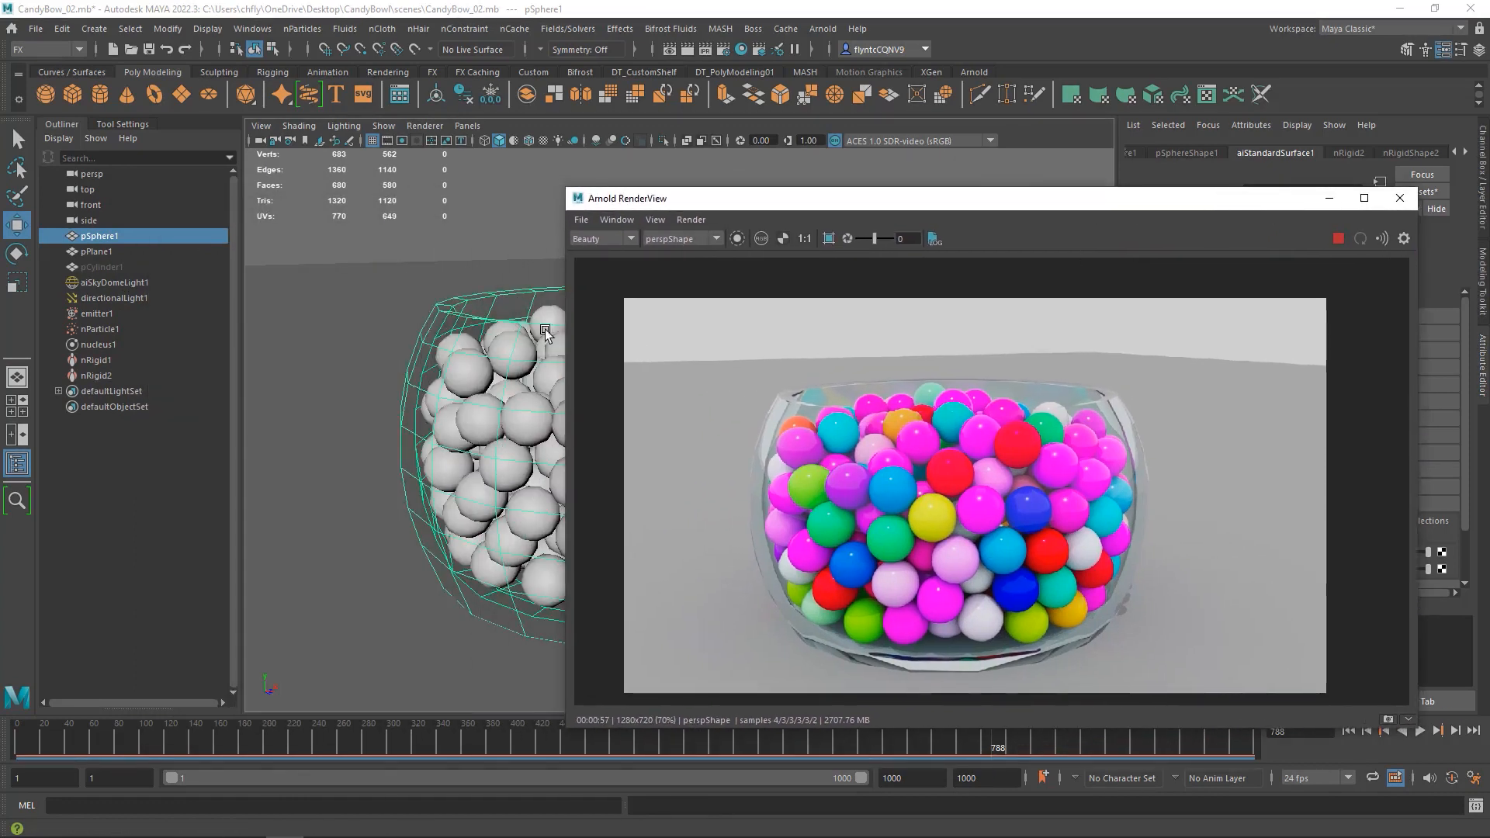
left_click(456, 312)
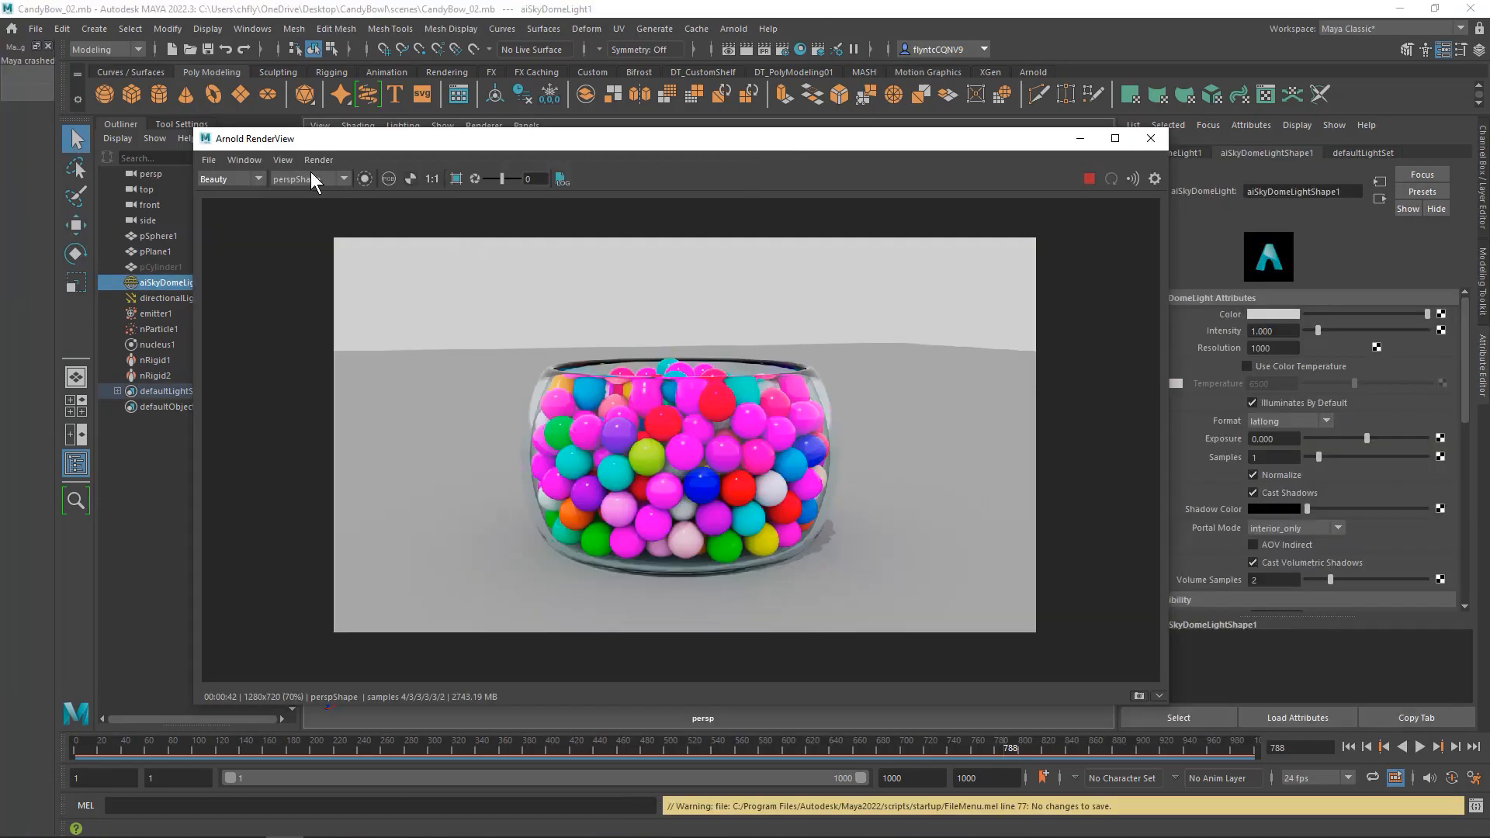
left_click(209, 160)
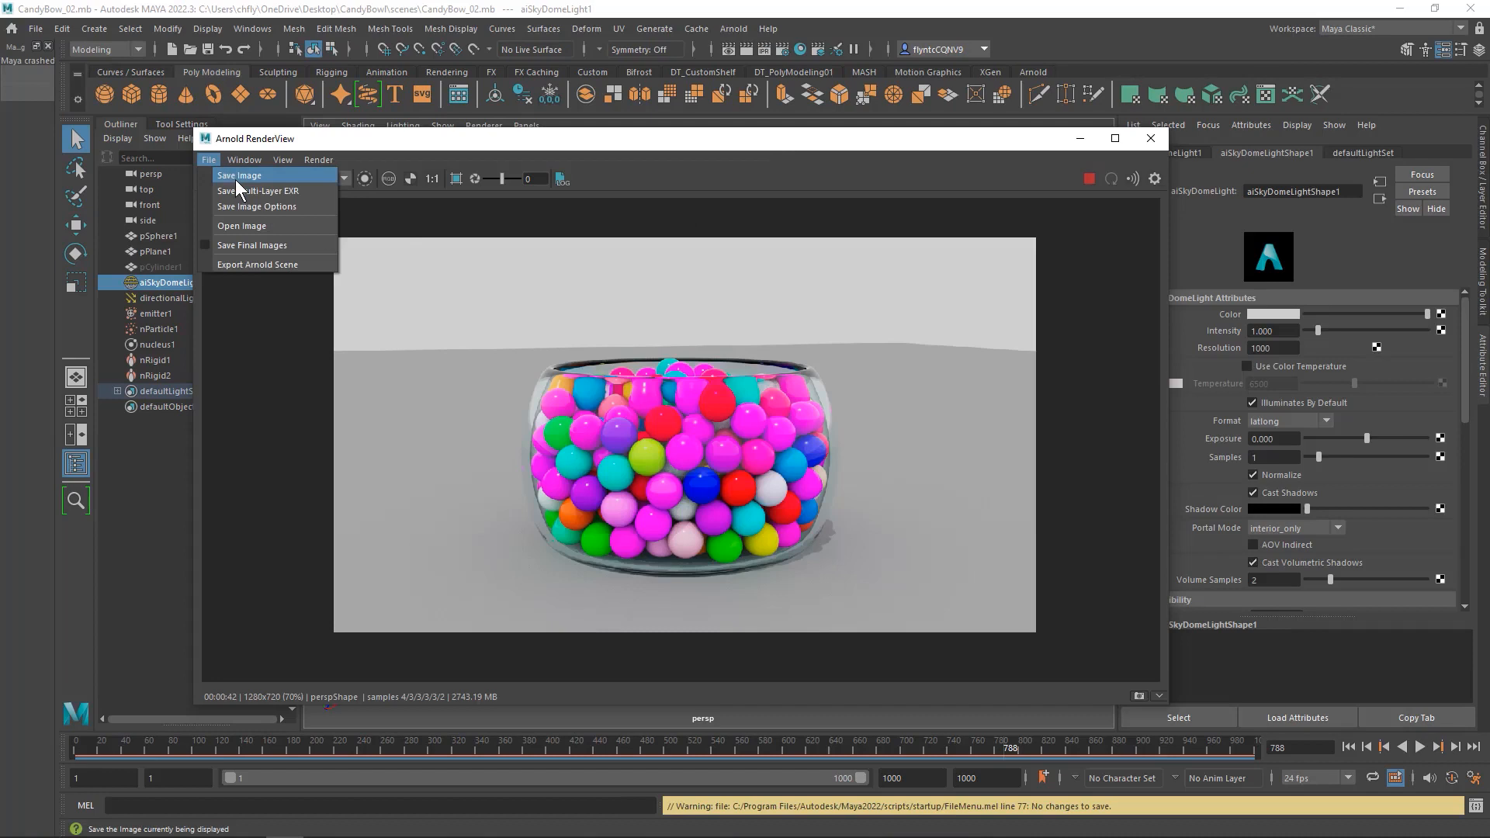
left_click(339, 132)
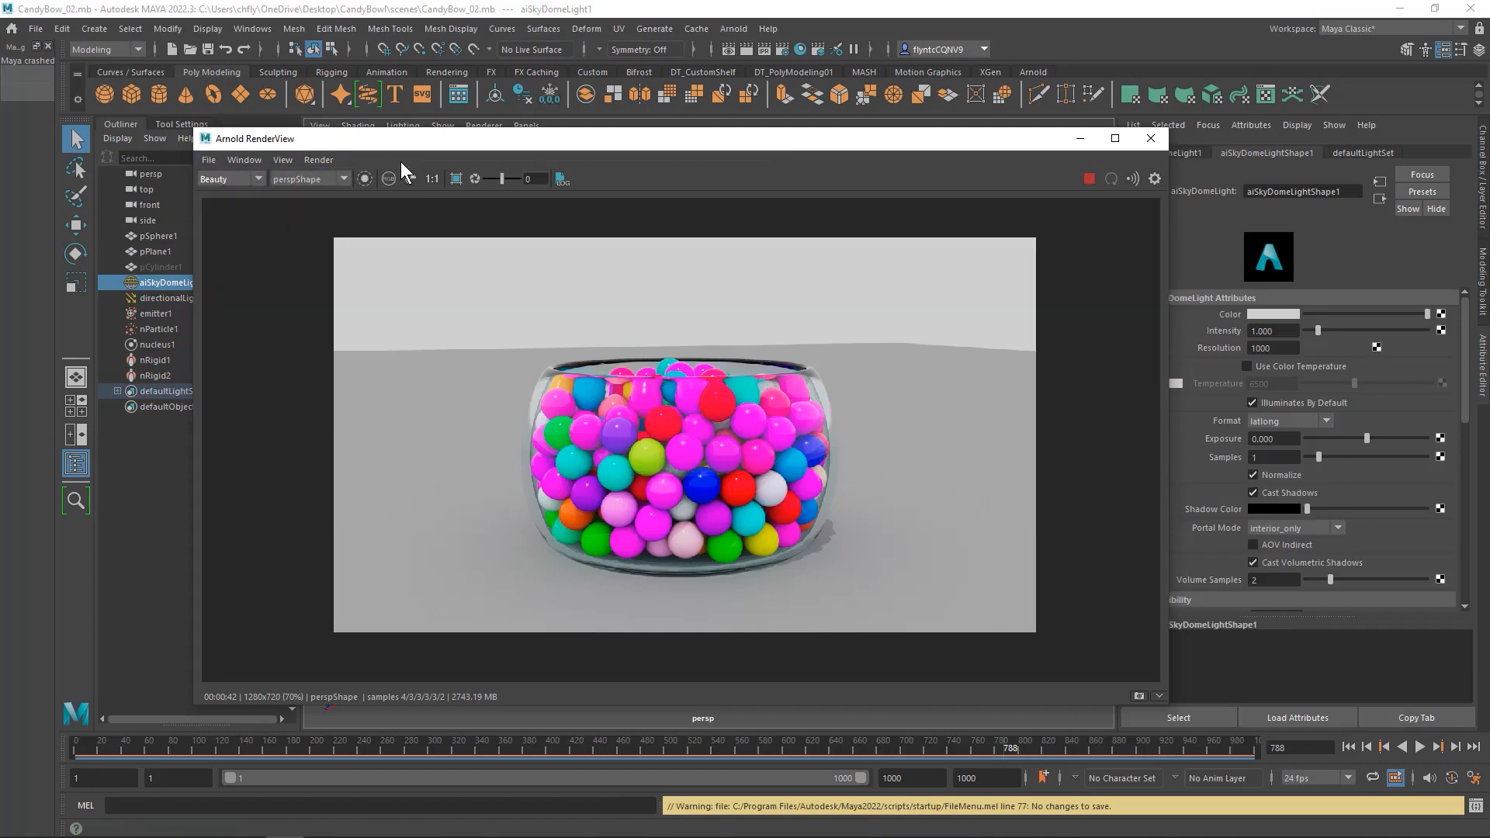